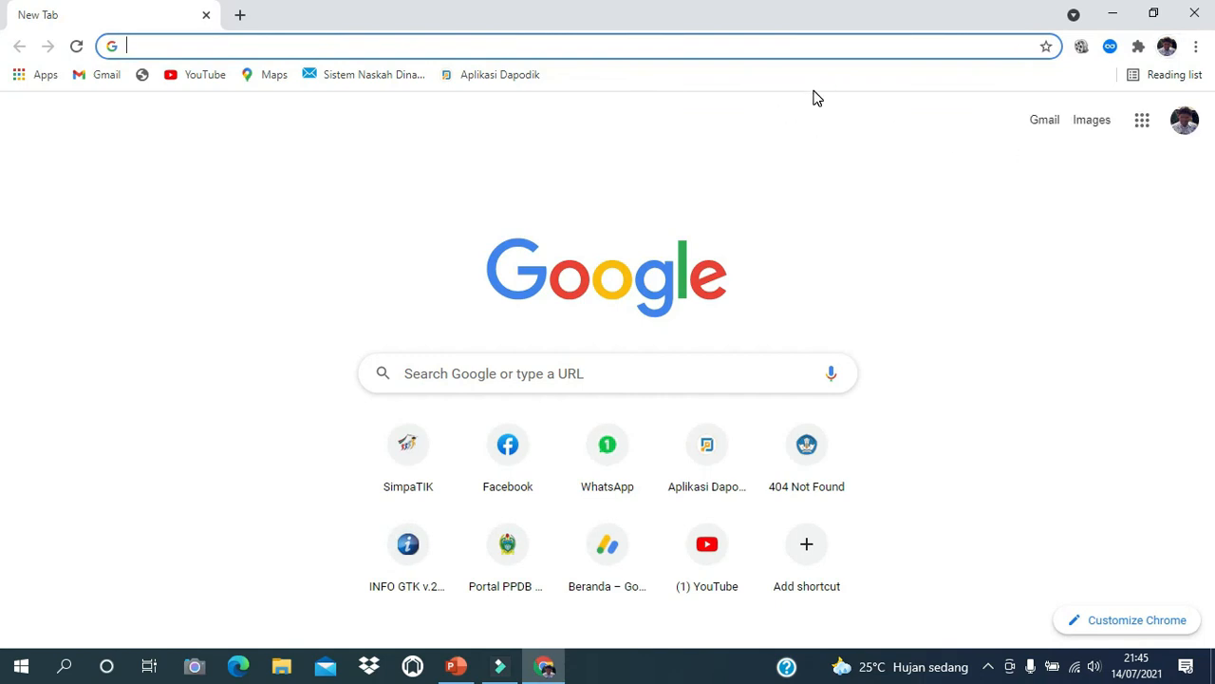
Open classroom.google.com and start creating a new class.
text(classroom.google.com)
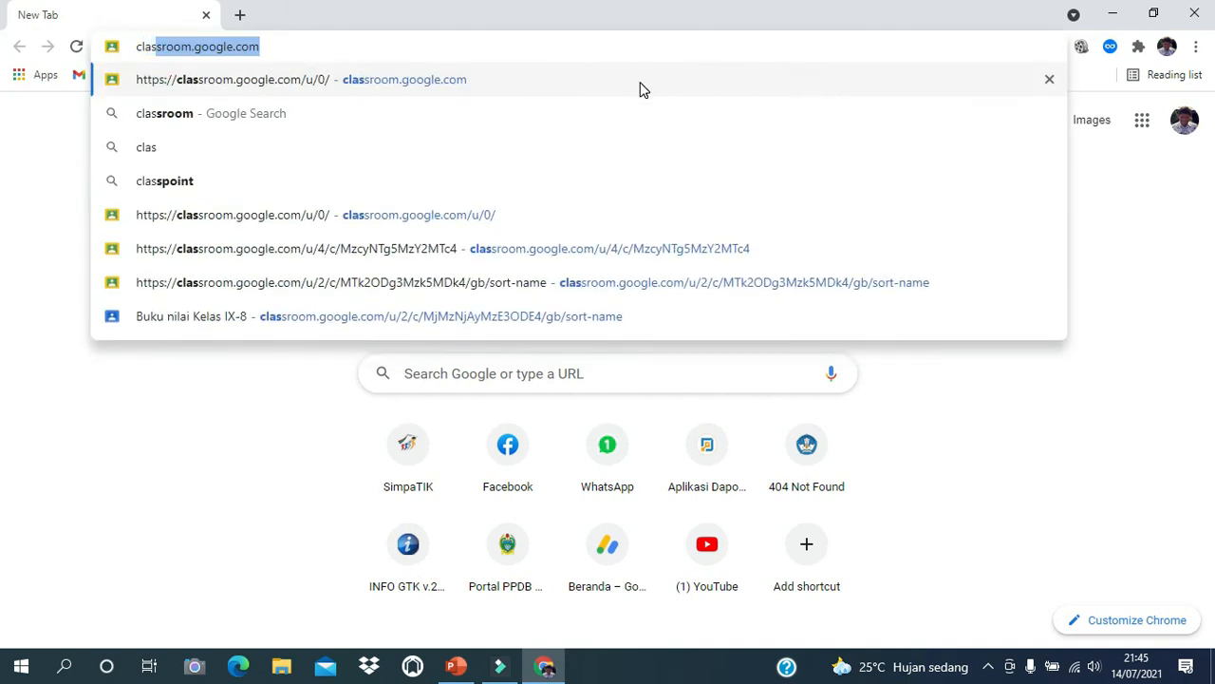
click(461, 83)
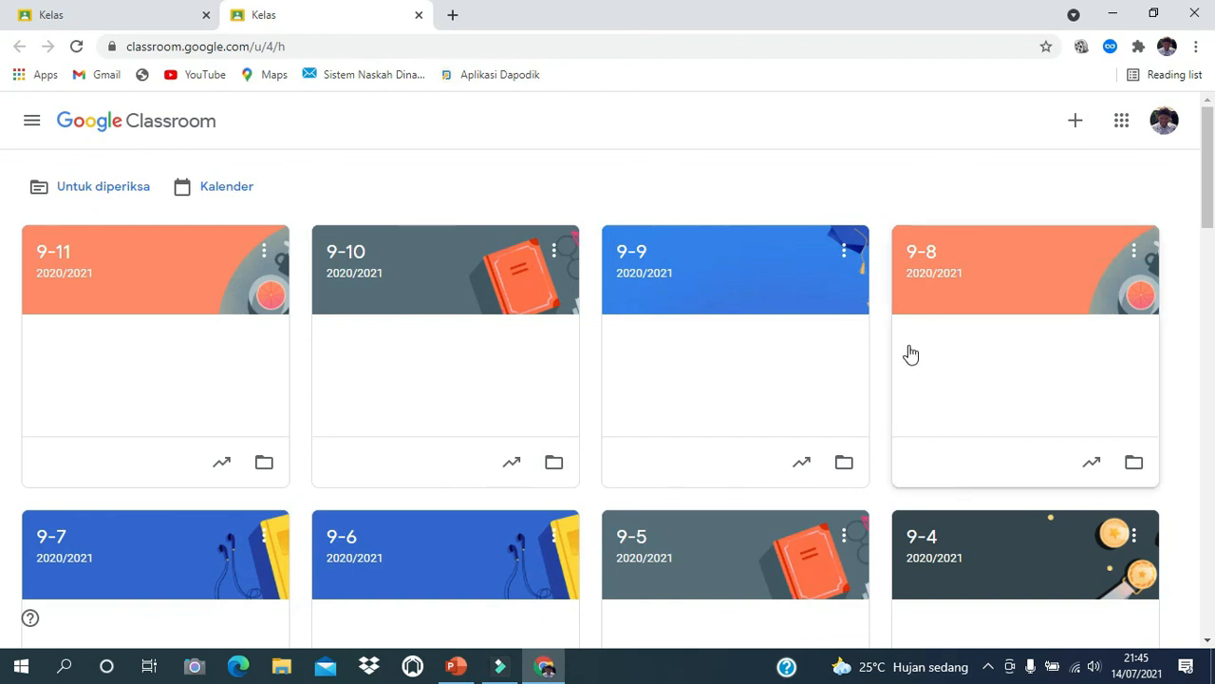
click(1077, 127)
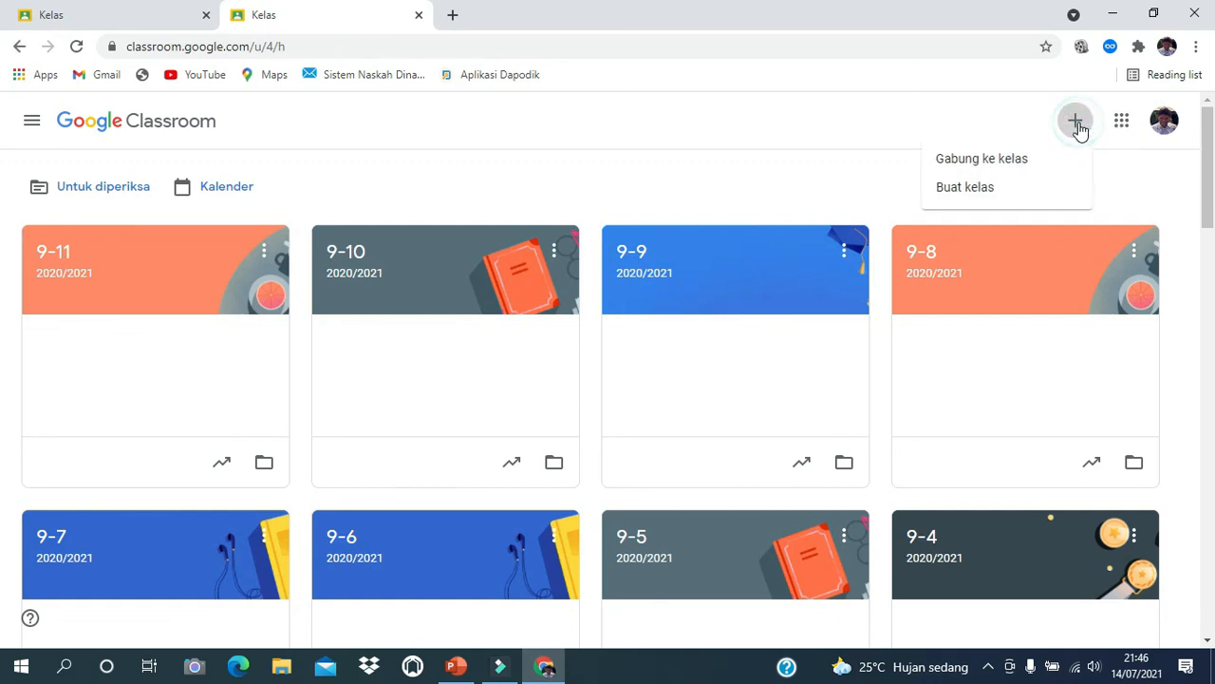
click(968, 189)
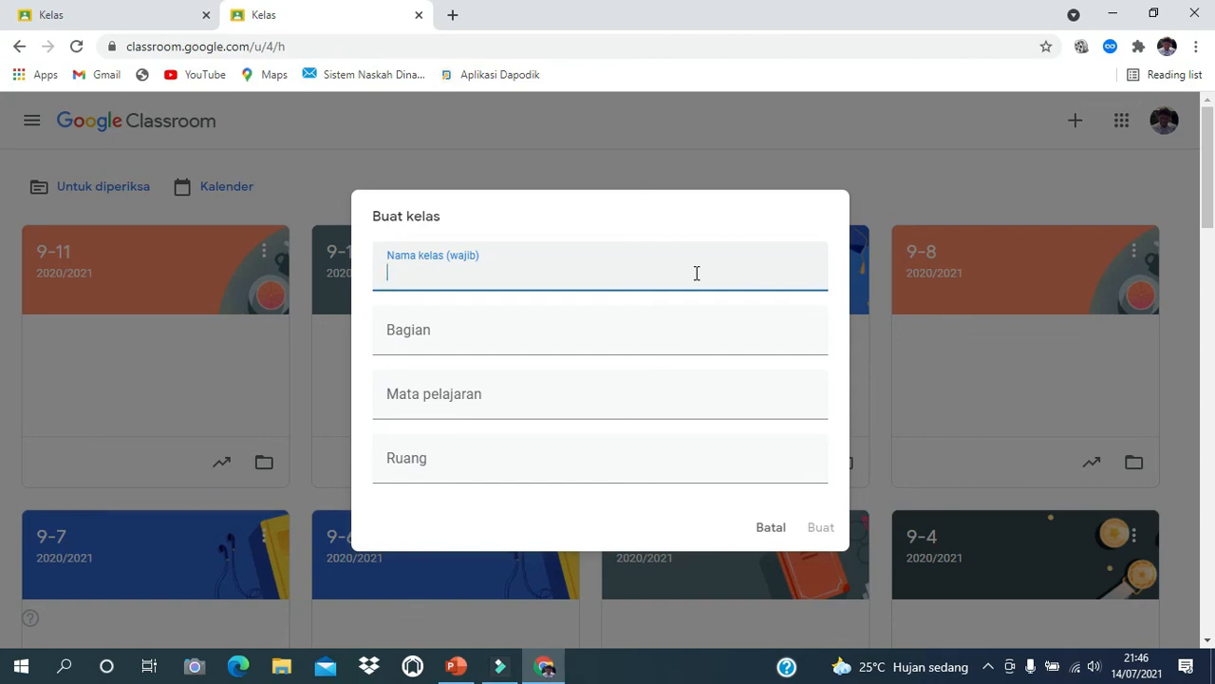
Name the new class "Kelas IX-5" and set its section (Bagian) to "TP. 2021/2022".
text(Kelas IX)
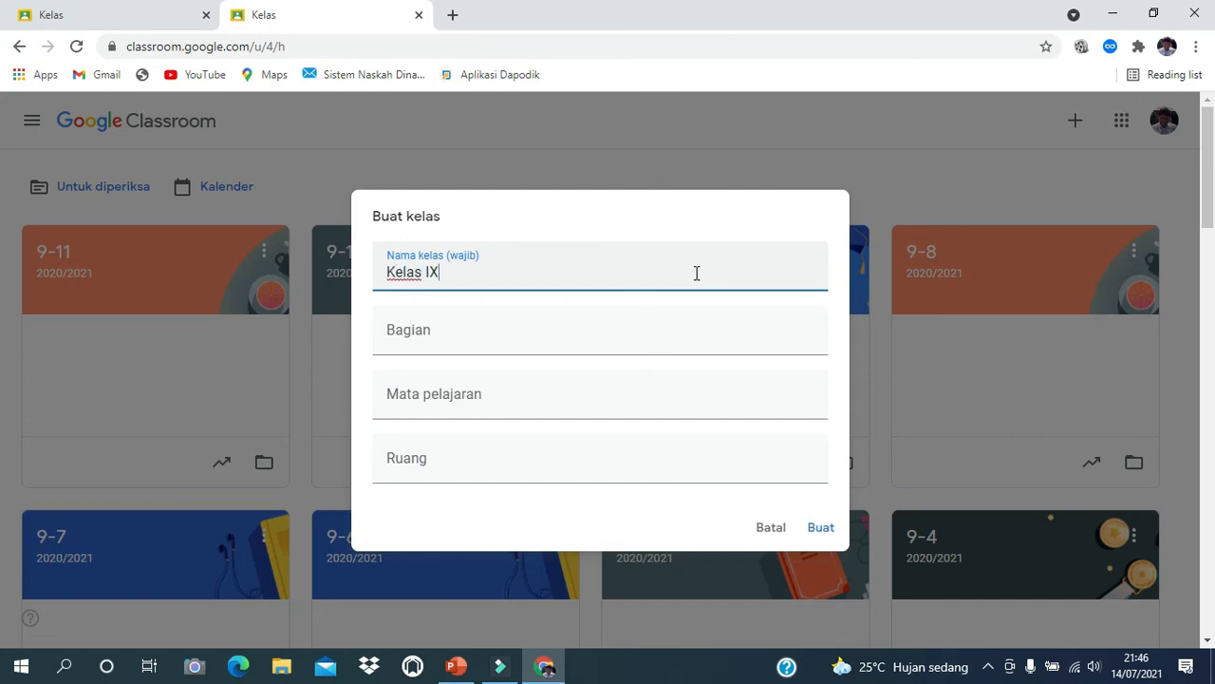
text(-5)
click(681, 342)
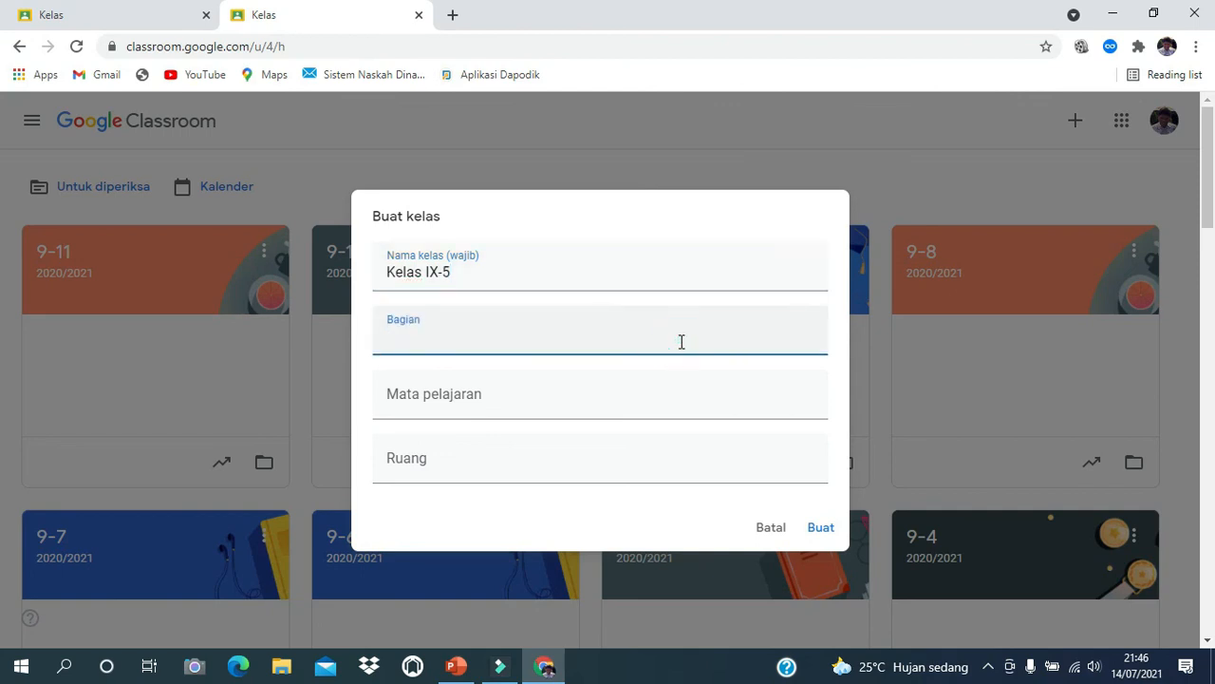
text(TP. 2021/2022)
Set the subject to "Ilmu Pengetahuan Alam" and the room to "SMP Negeri 9 Pematangsiantar", and create the class.
click(577, 406)
text(Ilmp)
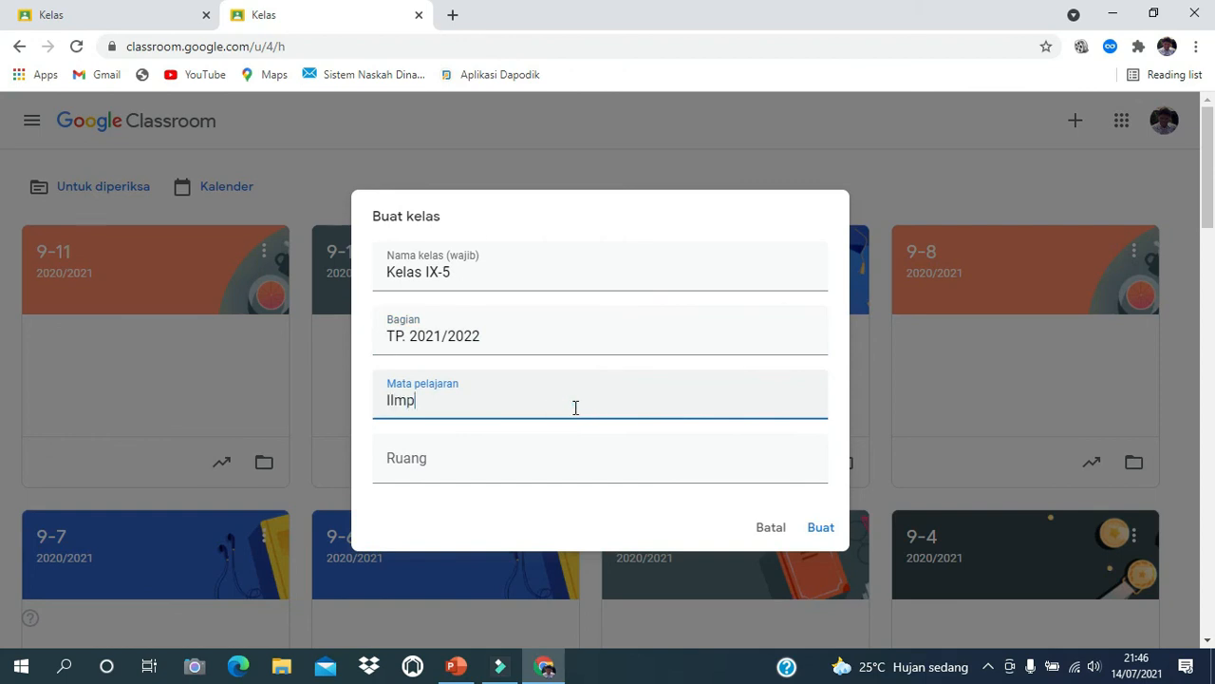
key(BackSpace)
text(u Pengetahuan Alam)
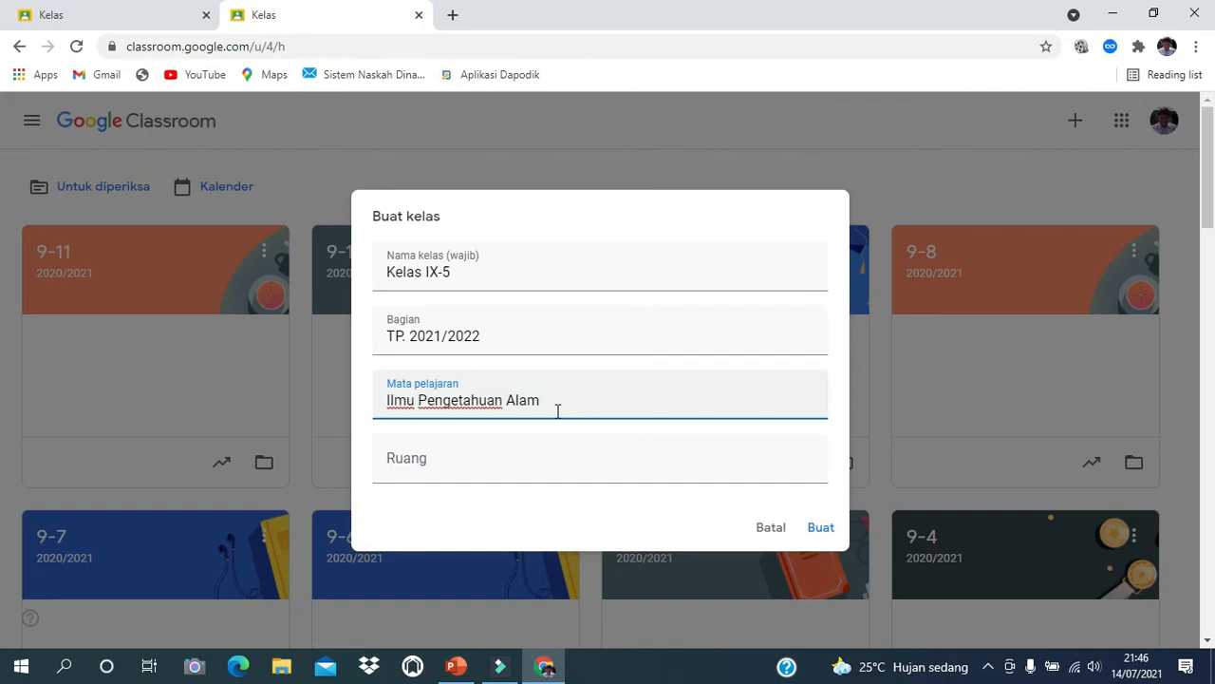
click(529, 459)
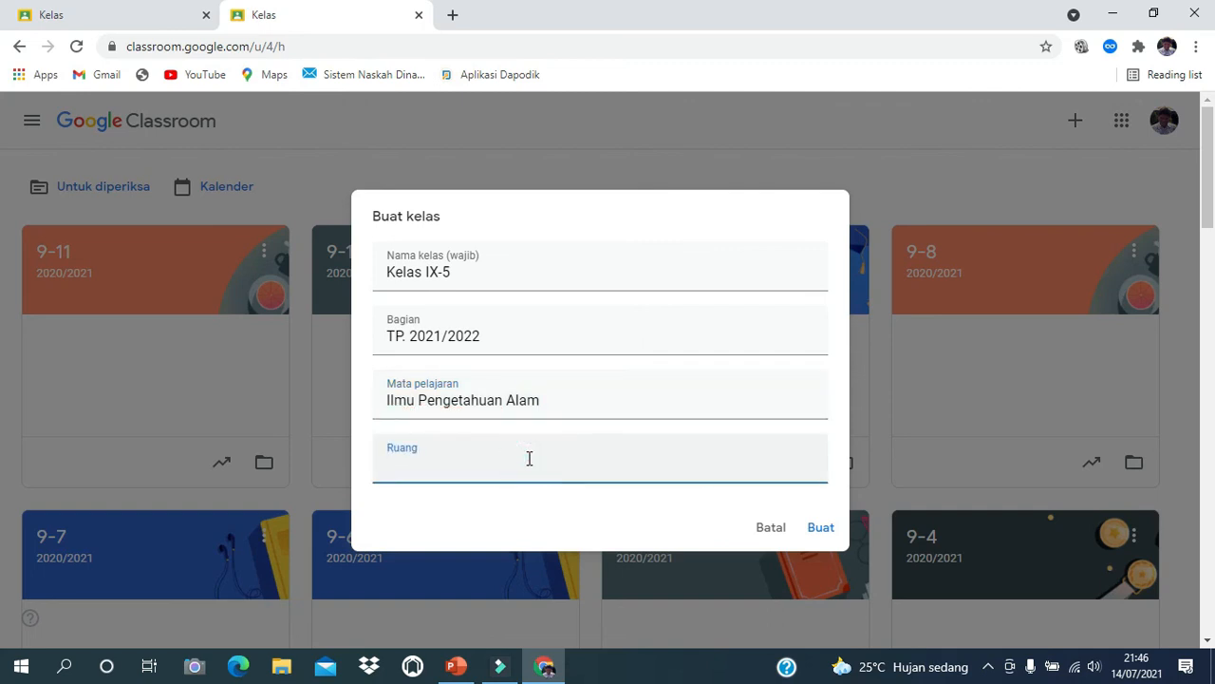
text(SMP Negeri 9 Pematangsi)
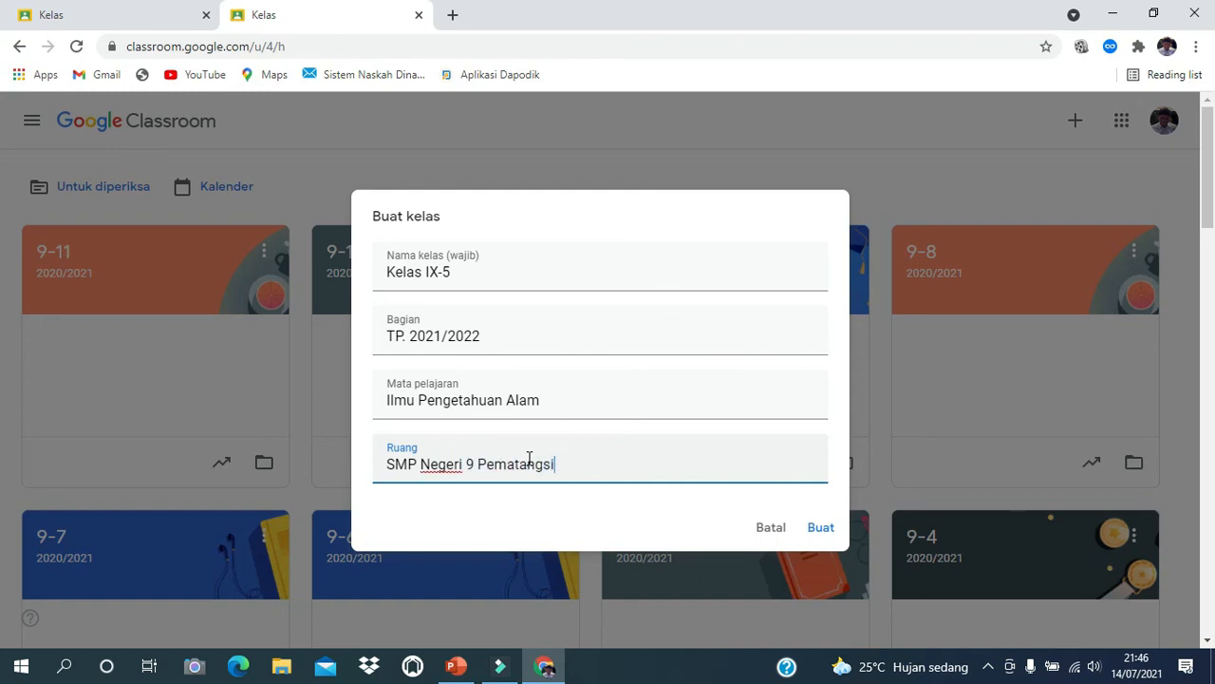
text(antar)
click(823, 528)
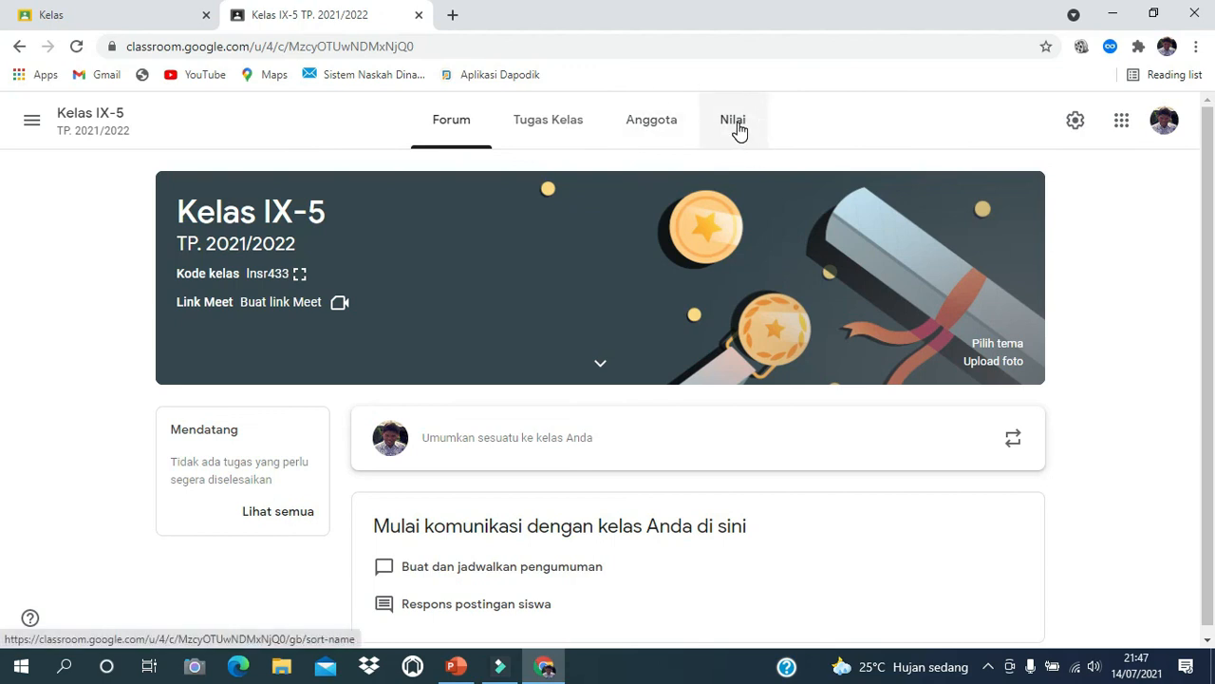
Look over the new class's Forum, Tugas Kelas, Anggota and Nilai pages.
scroll(437, 357, down, 1)
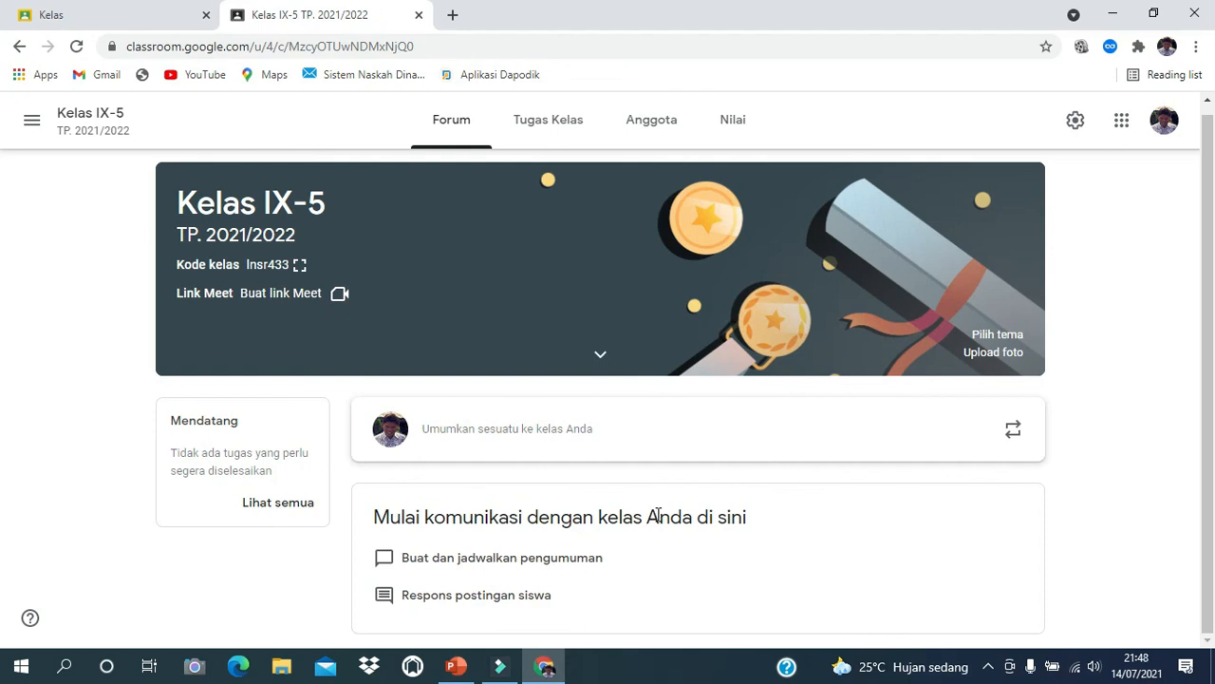
click(537, 128)
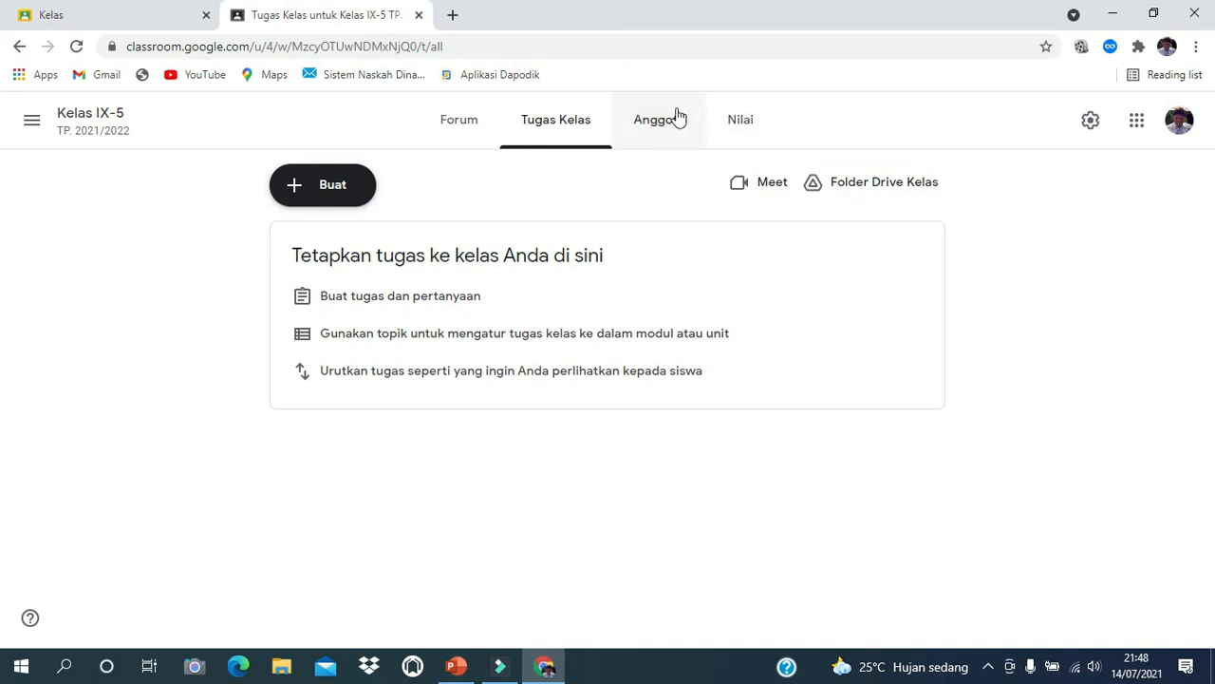
click(655, 133)
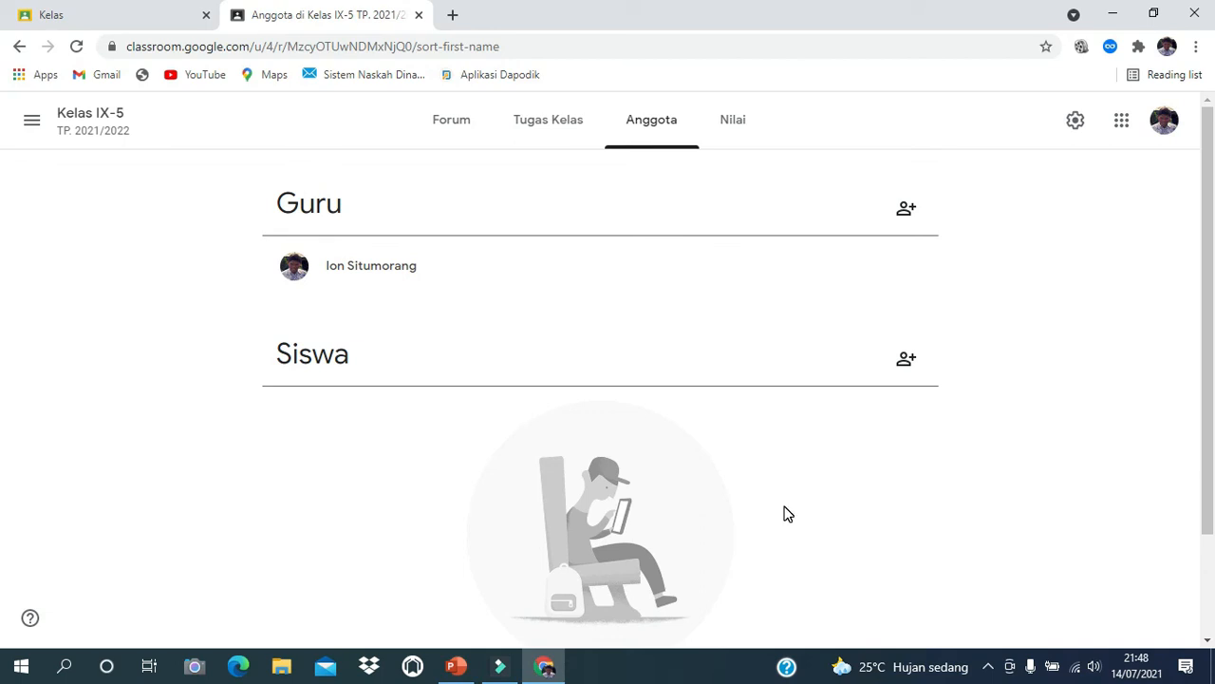
click(717, 139)
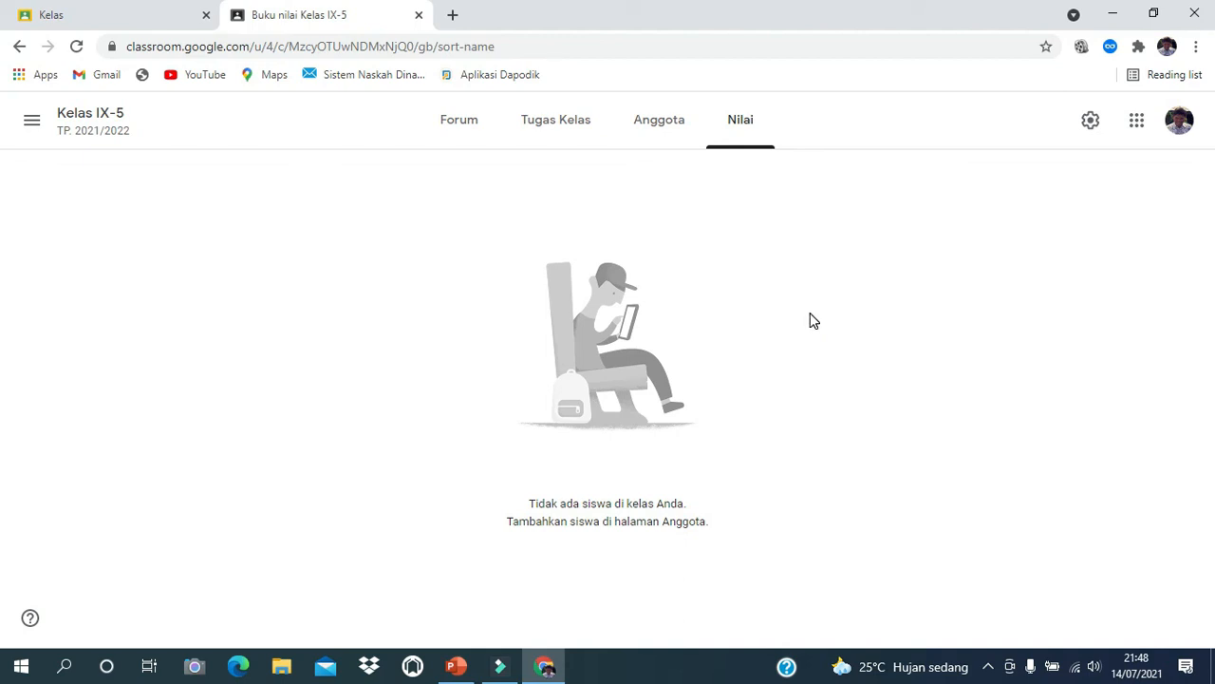
Return to the class Forum, view the class code enlarged and close it.
click(475, 116)
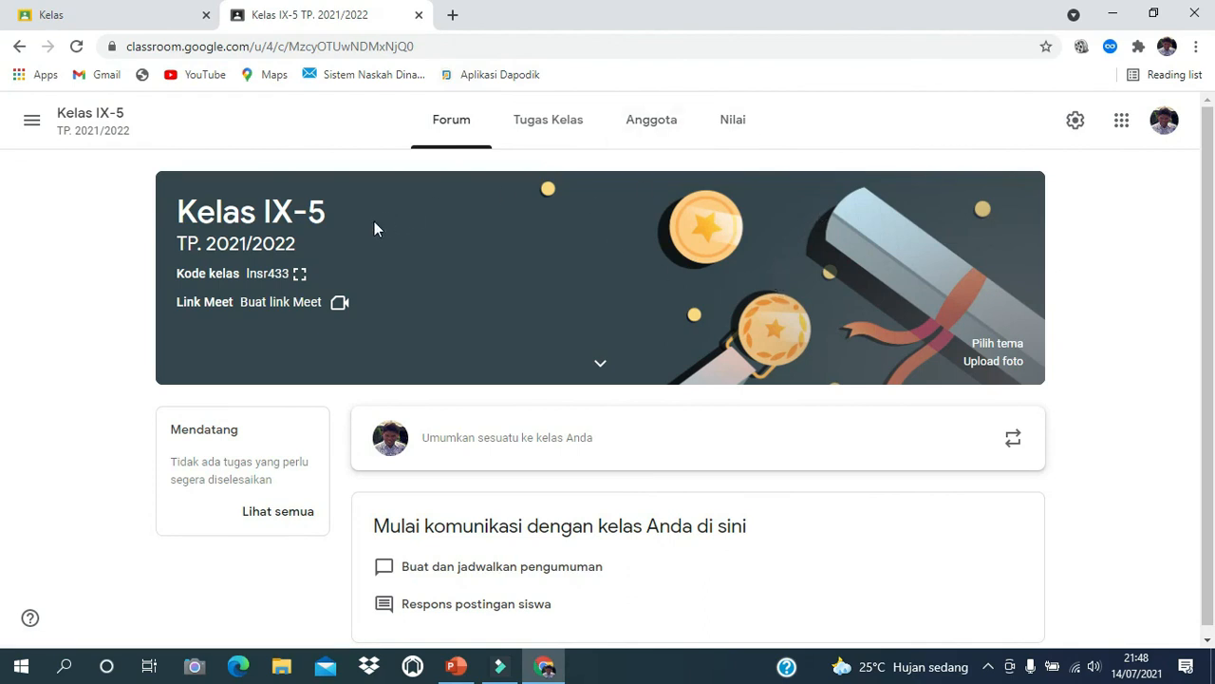
click(300, 279)
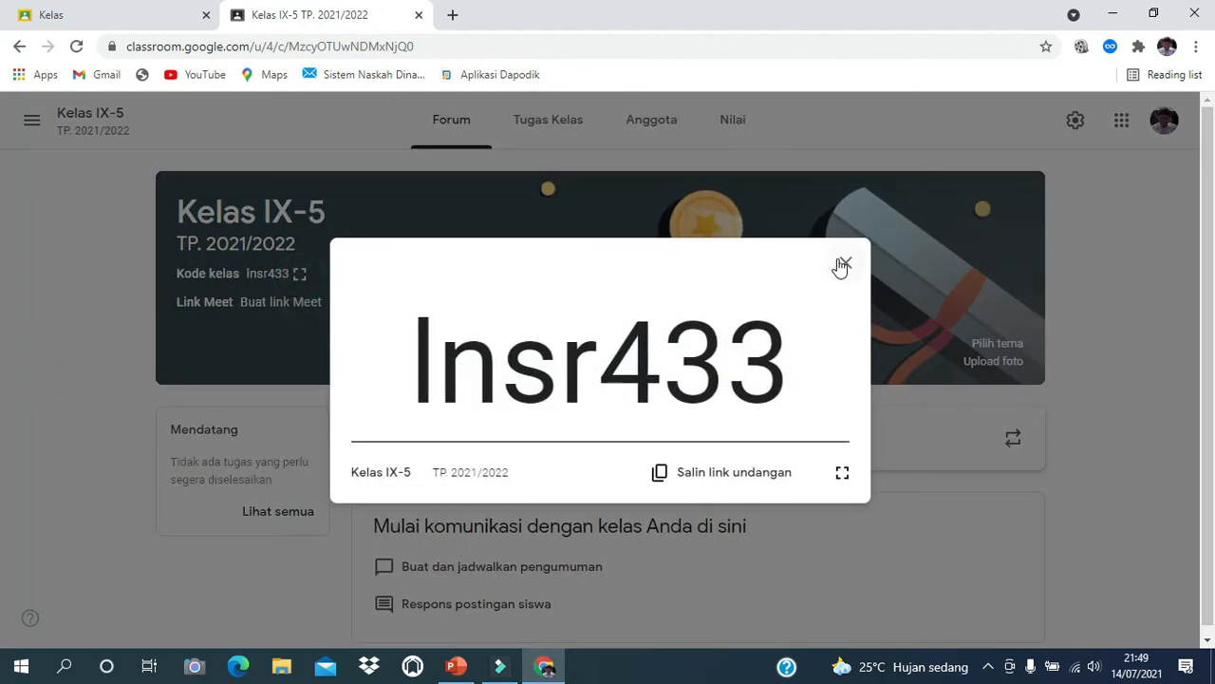
click(844, 265)
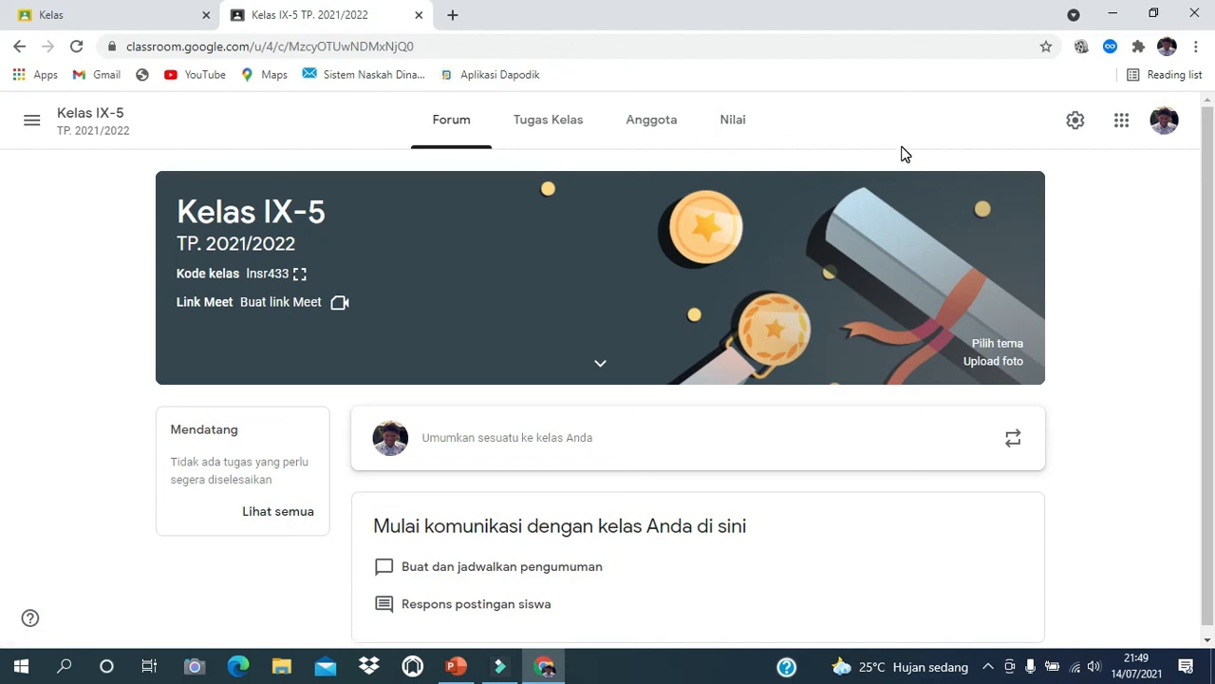
Open the class's Tugas Kelas page and switch to PowerPoint to review the slides up to INTRODUCTION.
click(553, 116)
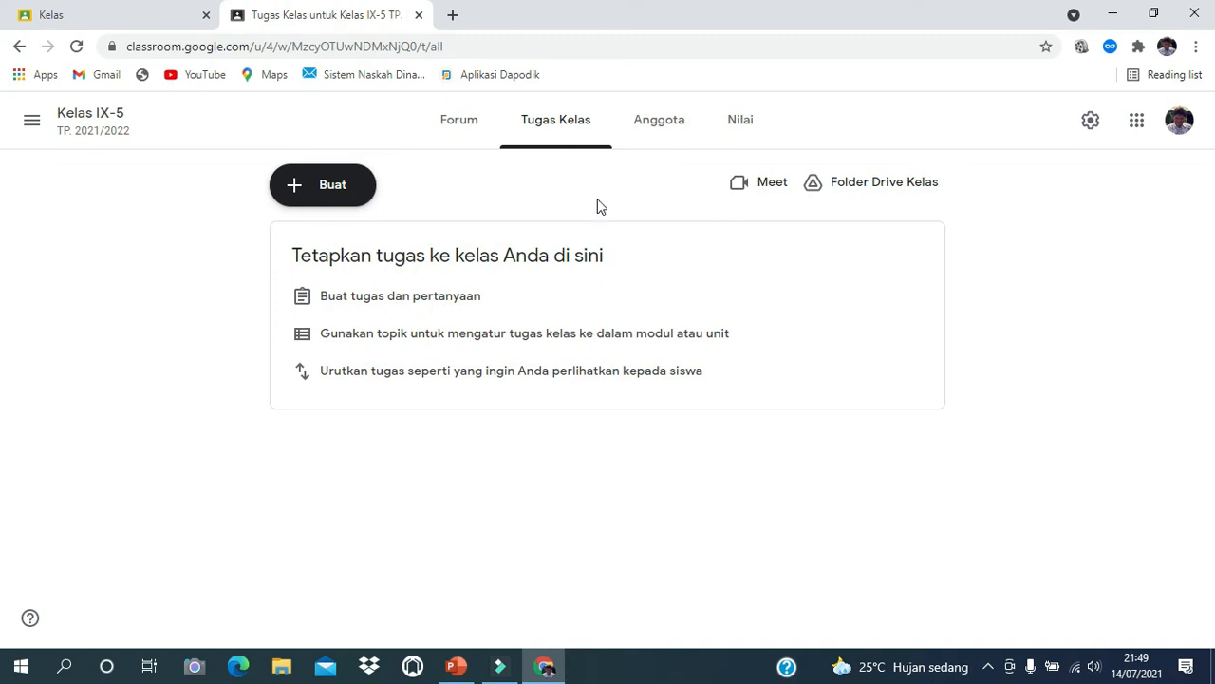
click(450, 672)
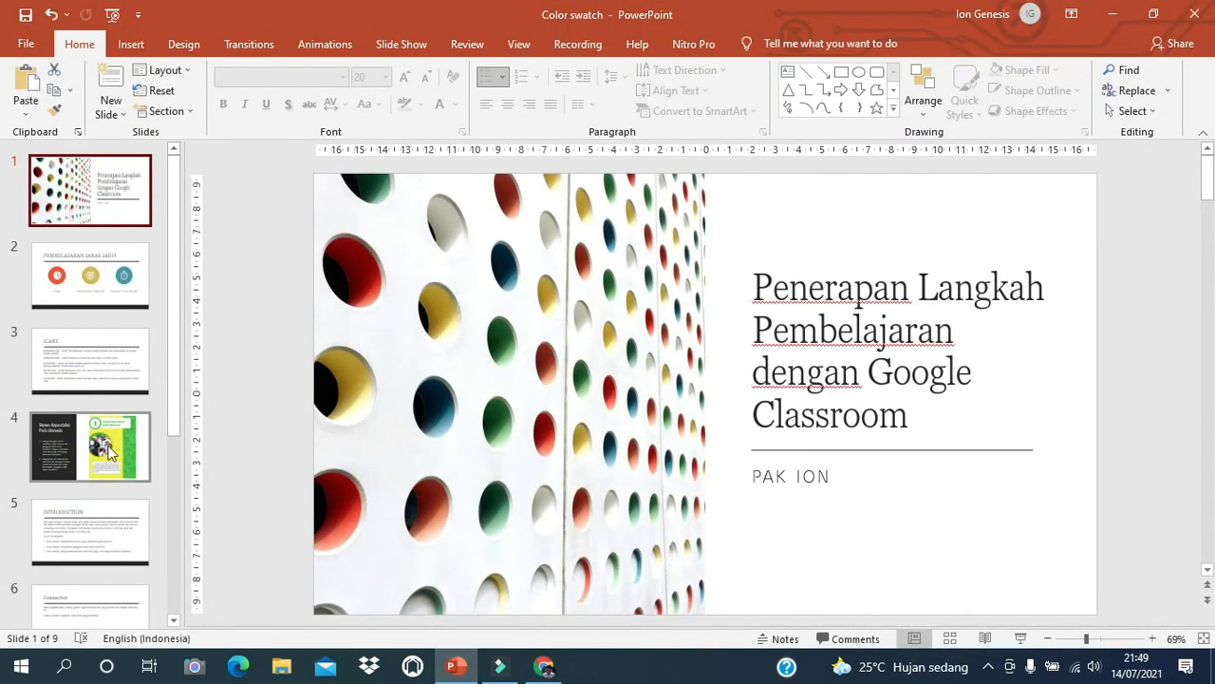
click(96, 347)
click(92, 251)
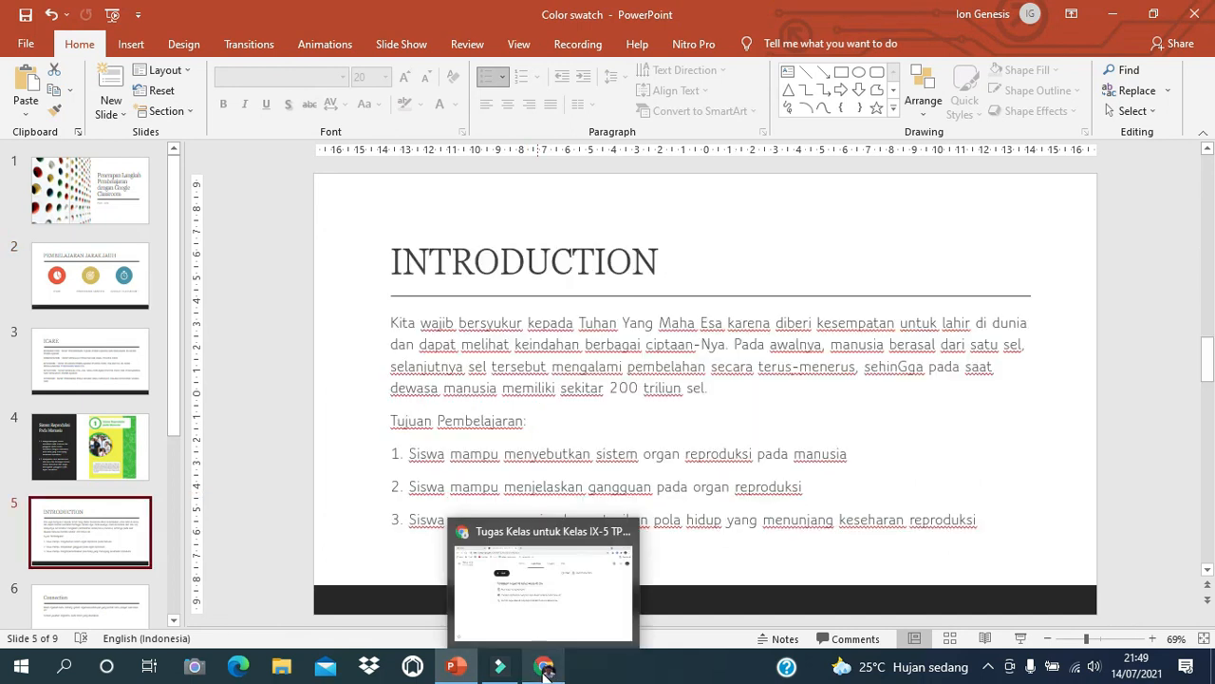
Switch back to Google Classroom and add the topic "Sistem Reproduksi Pada Manusia" to the classwork.
click(544, 664)
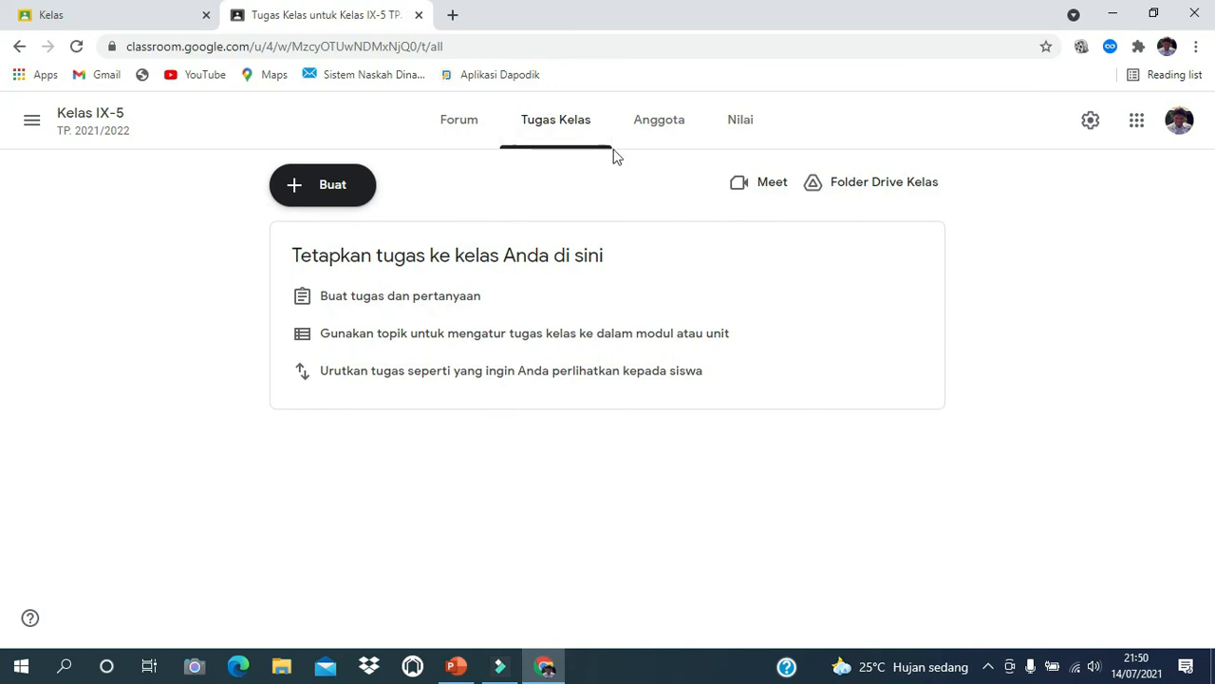
click(306, 192)
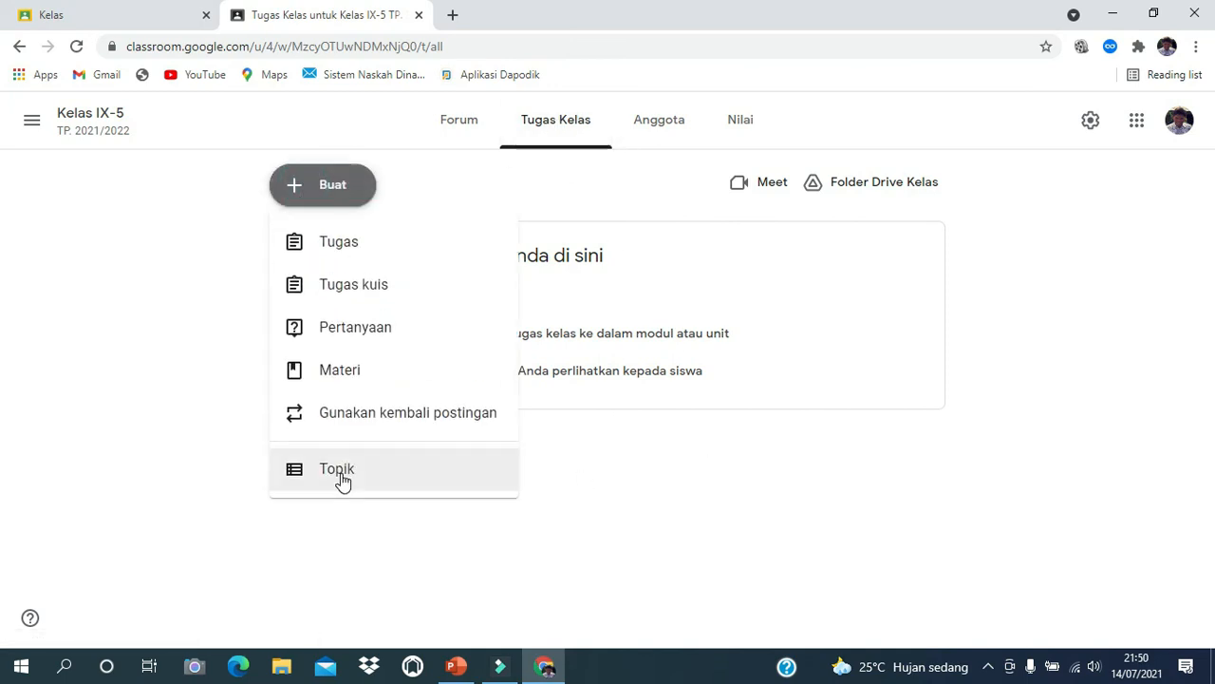
click(342, 474)
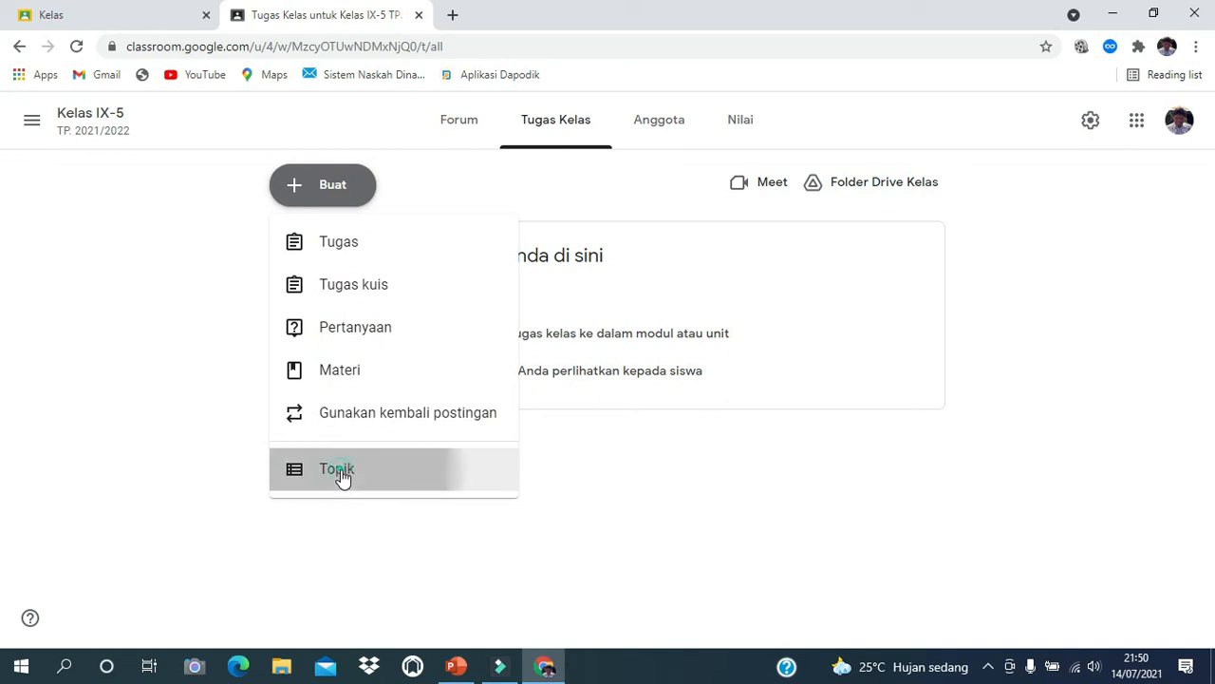
text(Sistem Reprod)
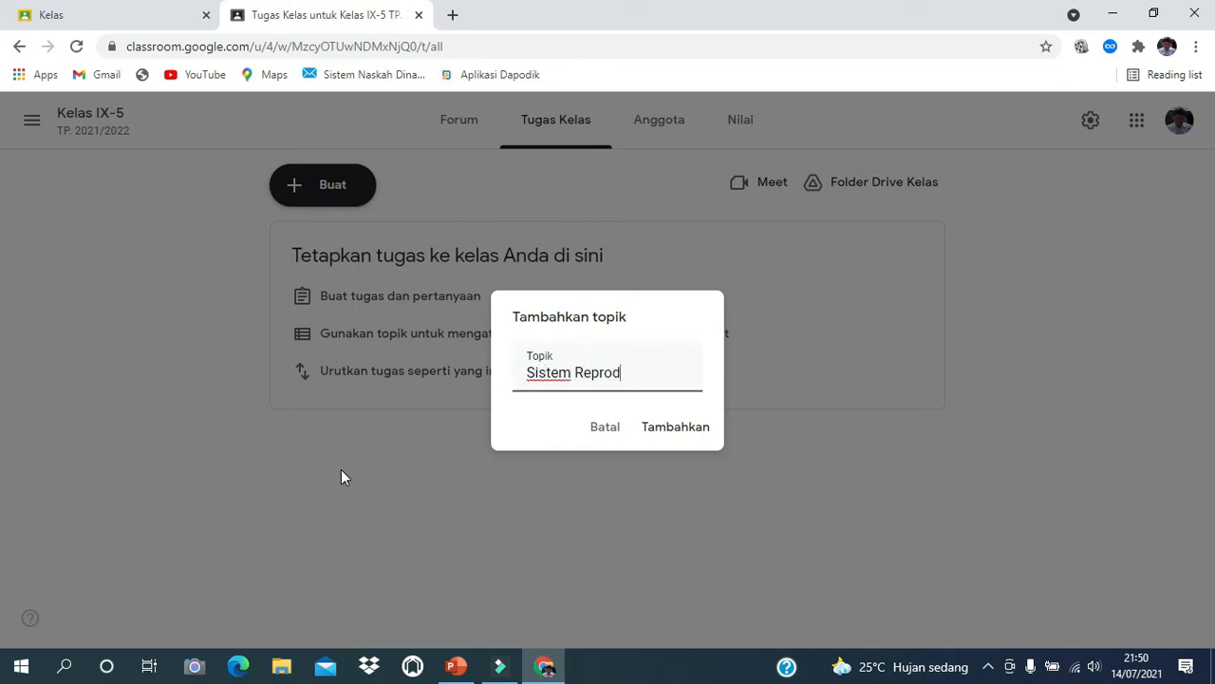
text(uksi Pada )
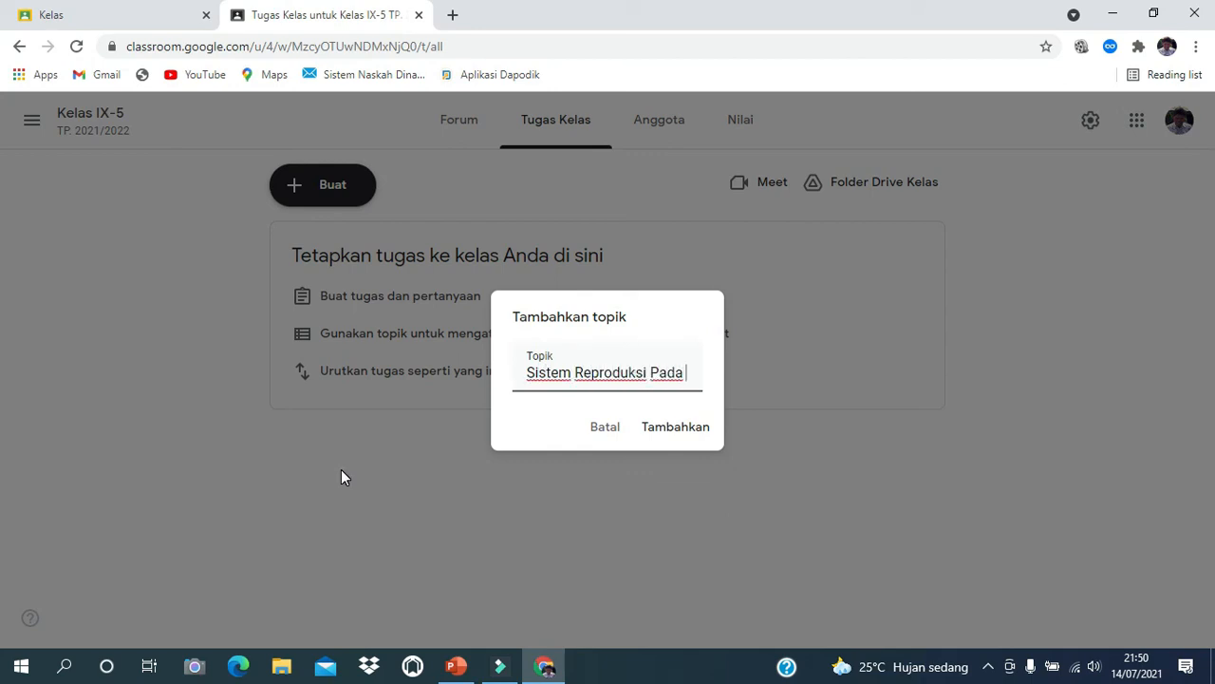
text(Manusia)
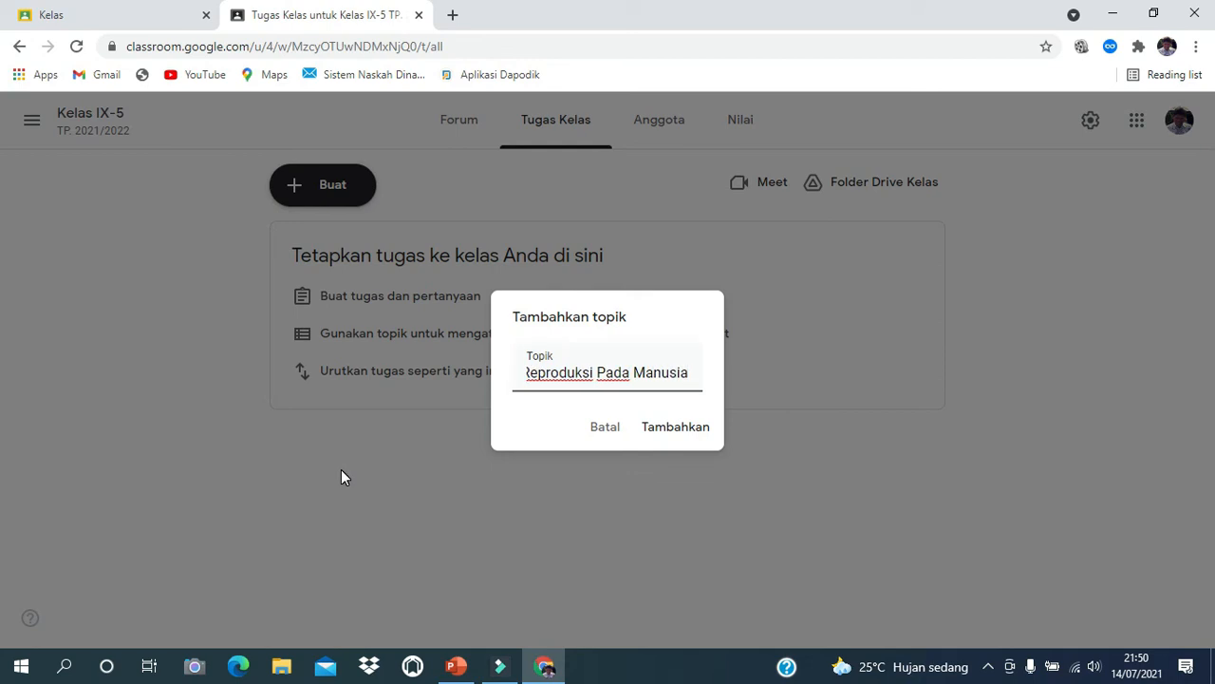
click(682, 428)
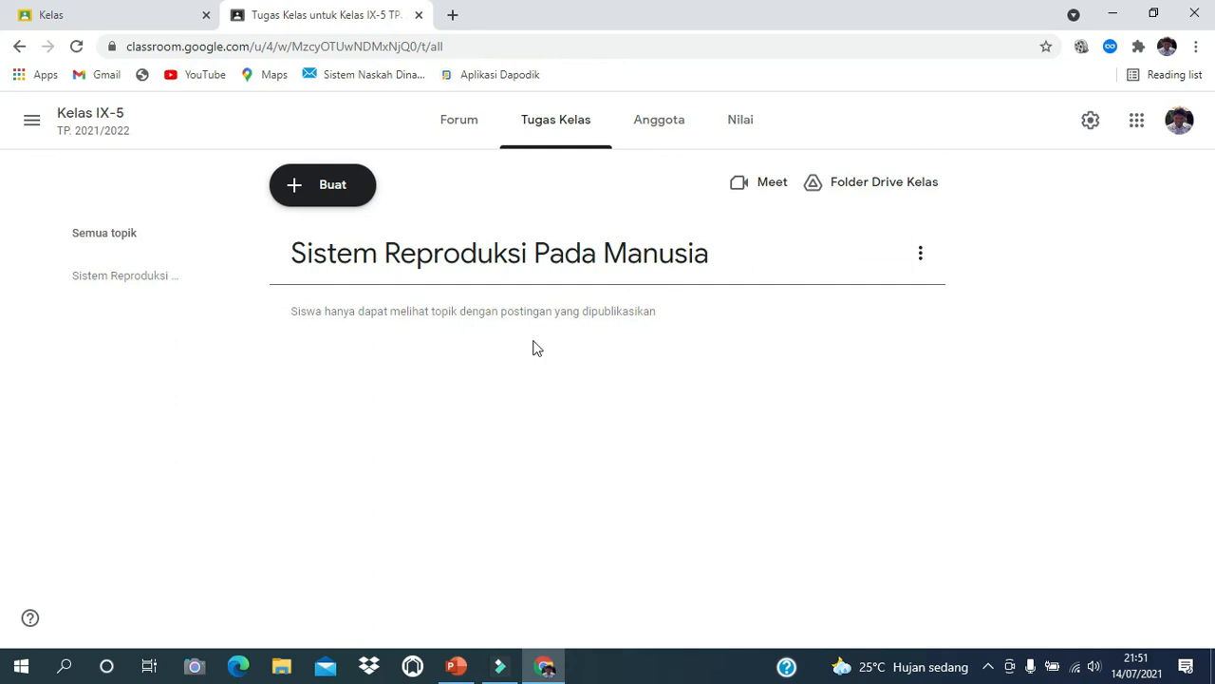
Switch to PowerPoint, select the INTRODUCTION slide's paragraph and Tujuan Pembelajaran list, and return to Google Classroom.
key(alt+Tab)
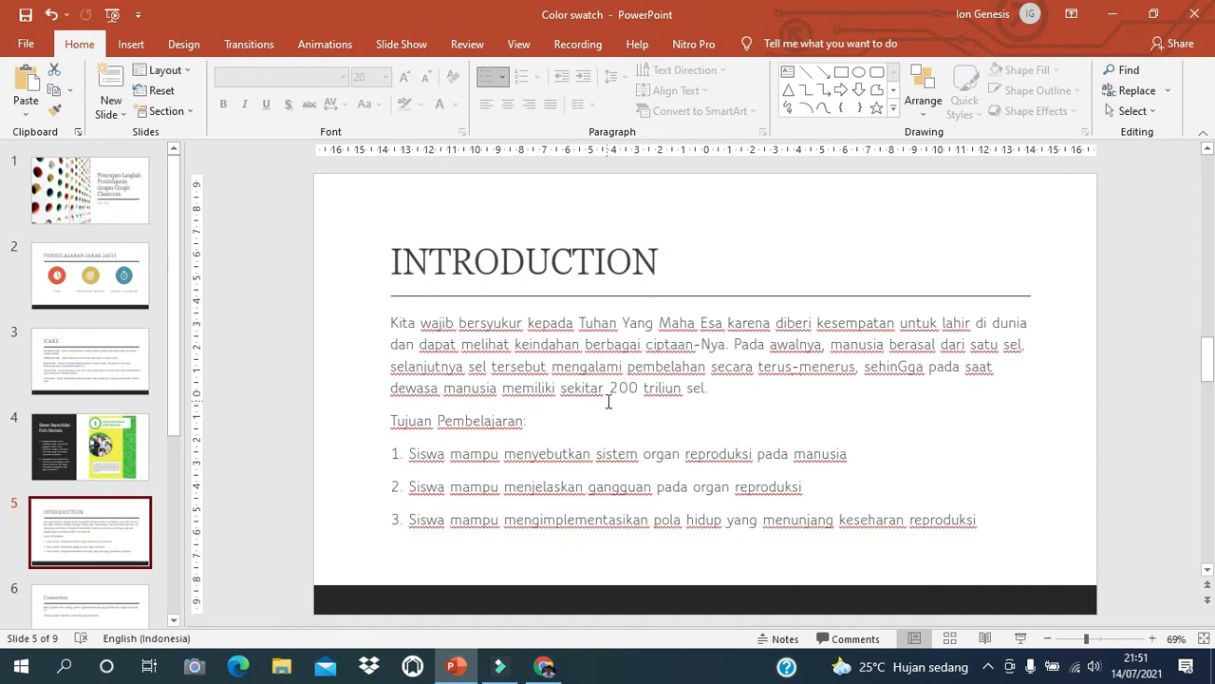
drag(391, 320, 1012, 538)
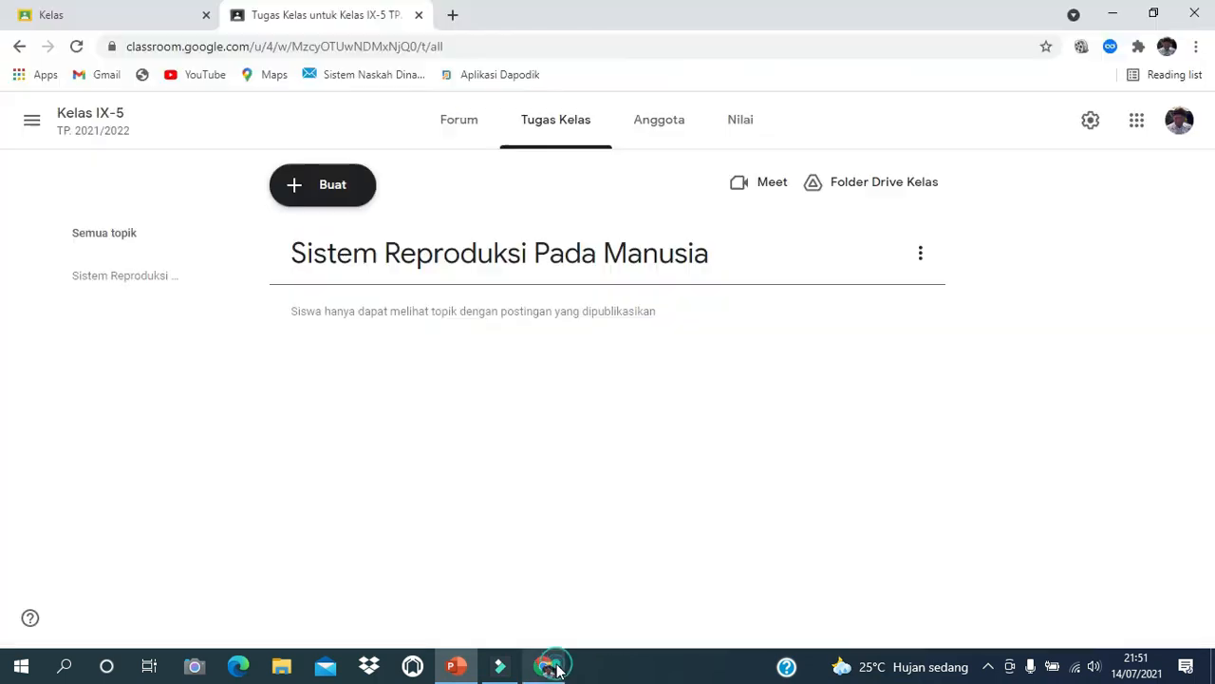
click(544, 666)
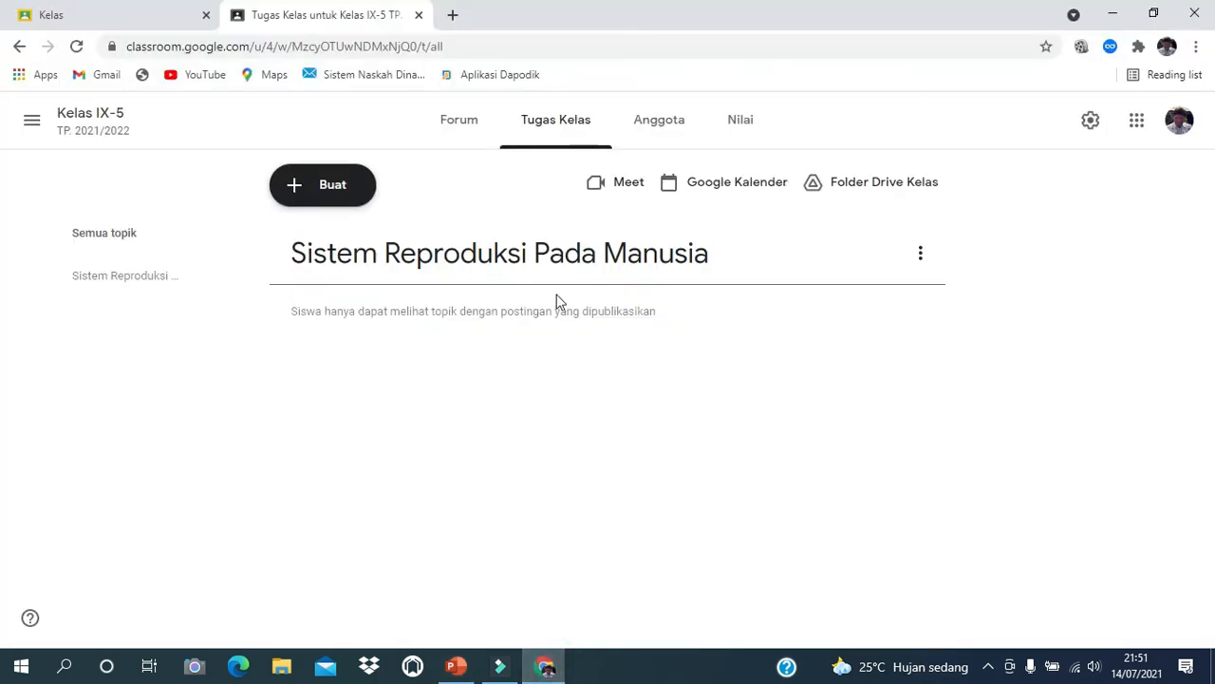
Create a new Tugas assignment in the class and title it INTRODUCTION.
click(309, 196)
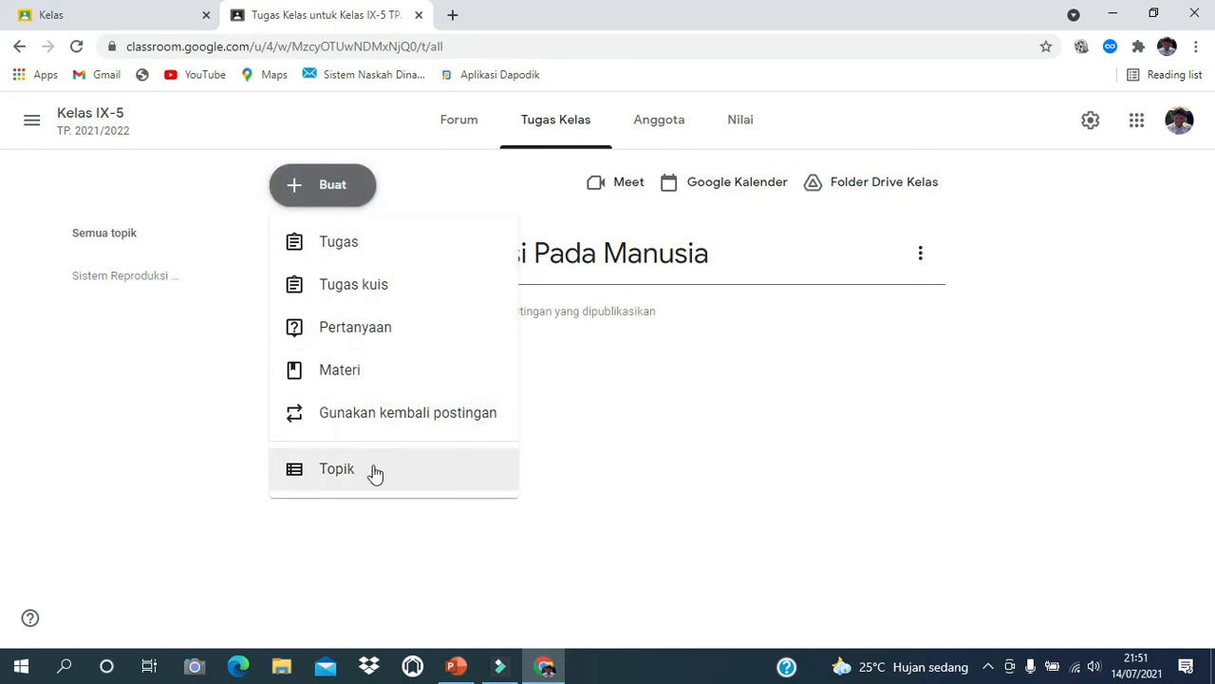
click(380, 253)
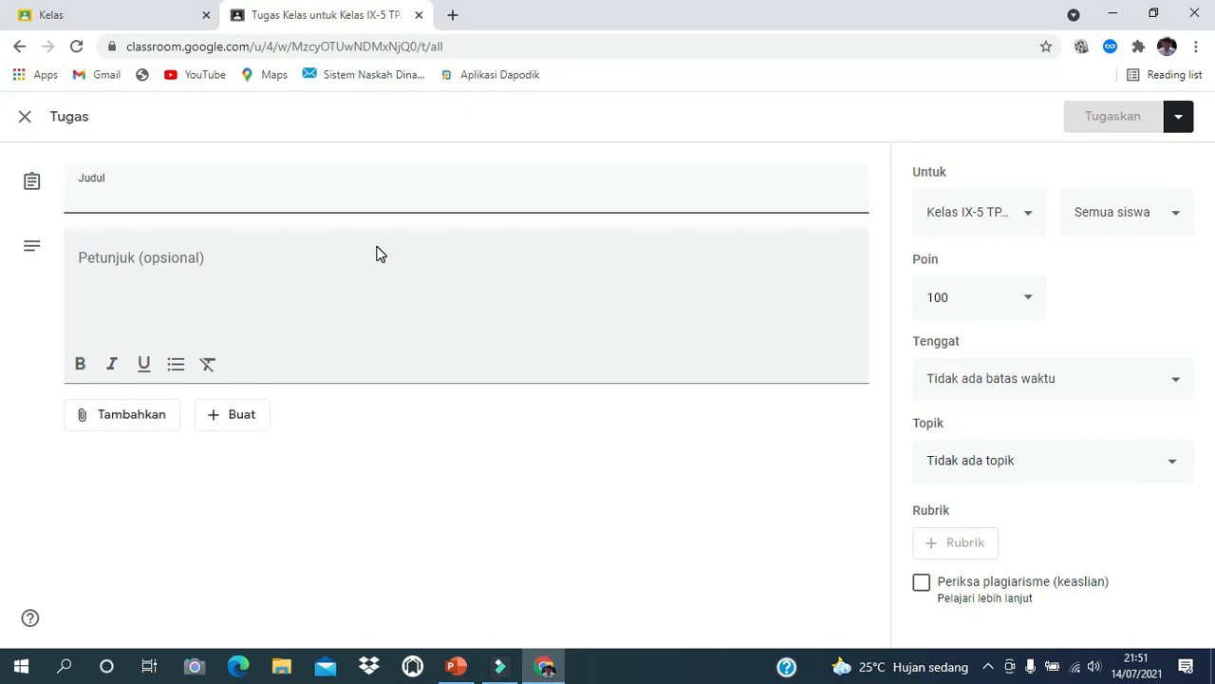
text(INTRODUCTION)
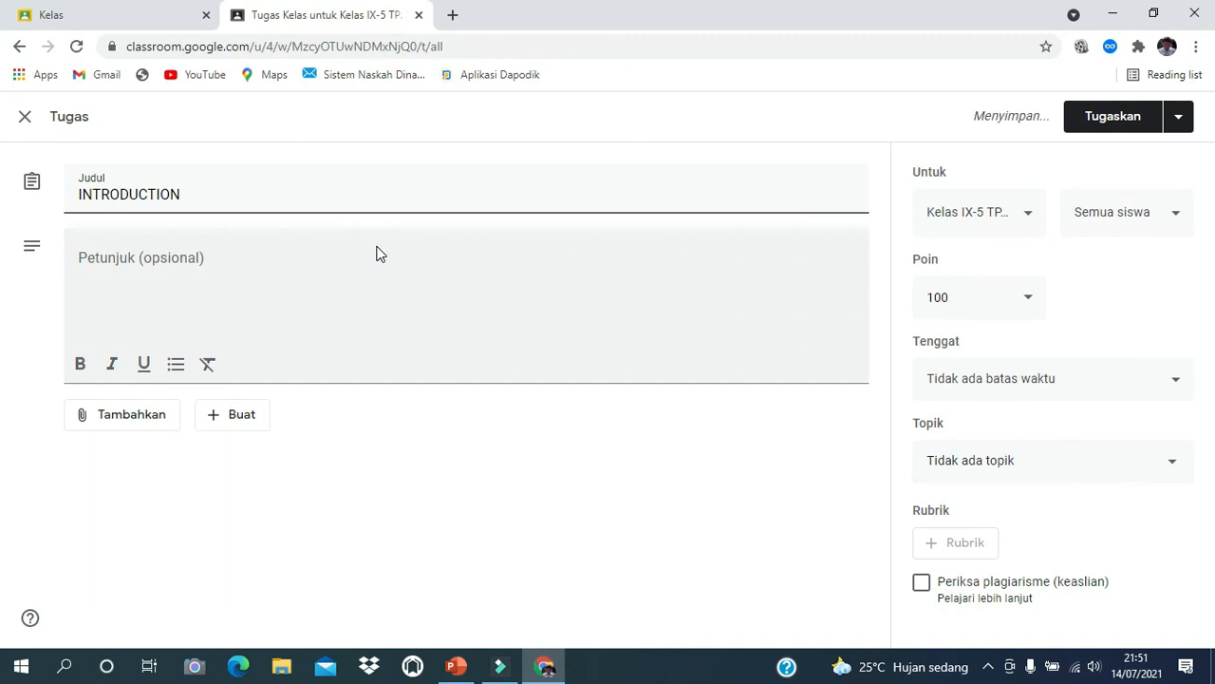
click(291, 281)
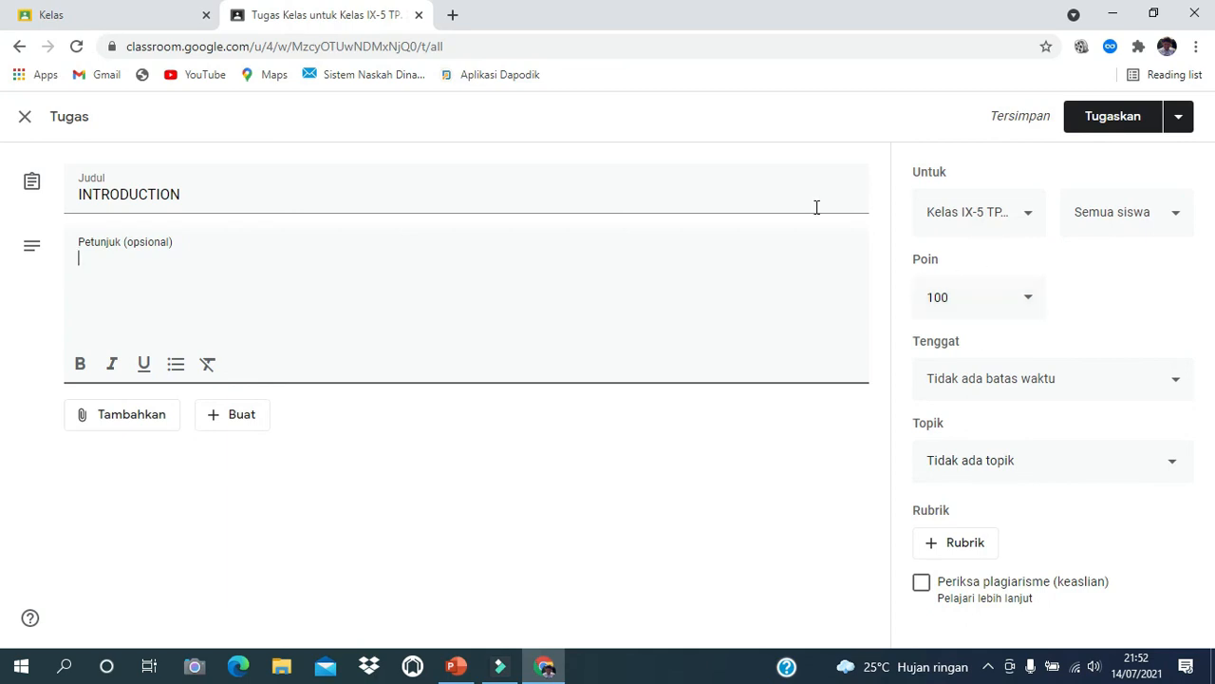
Set the INTRODUCTION assignment's points to Tidak dinilai and its topic to Sistem Reproduksi Pada Manusia.
click(1026, 296)
click(968, 342)
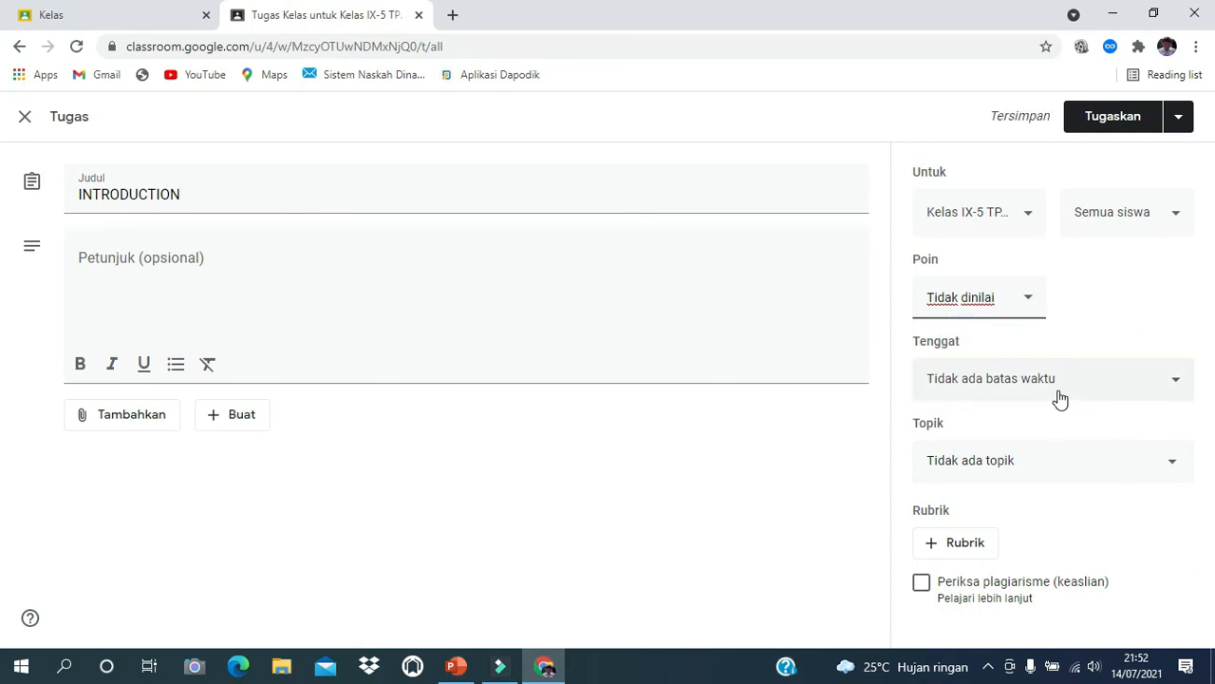
click(1039, 467)
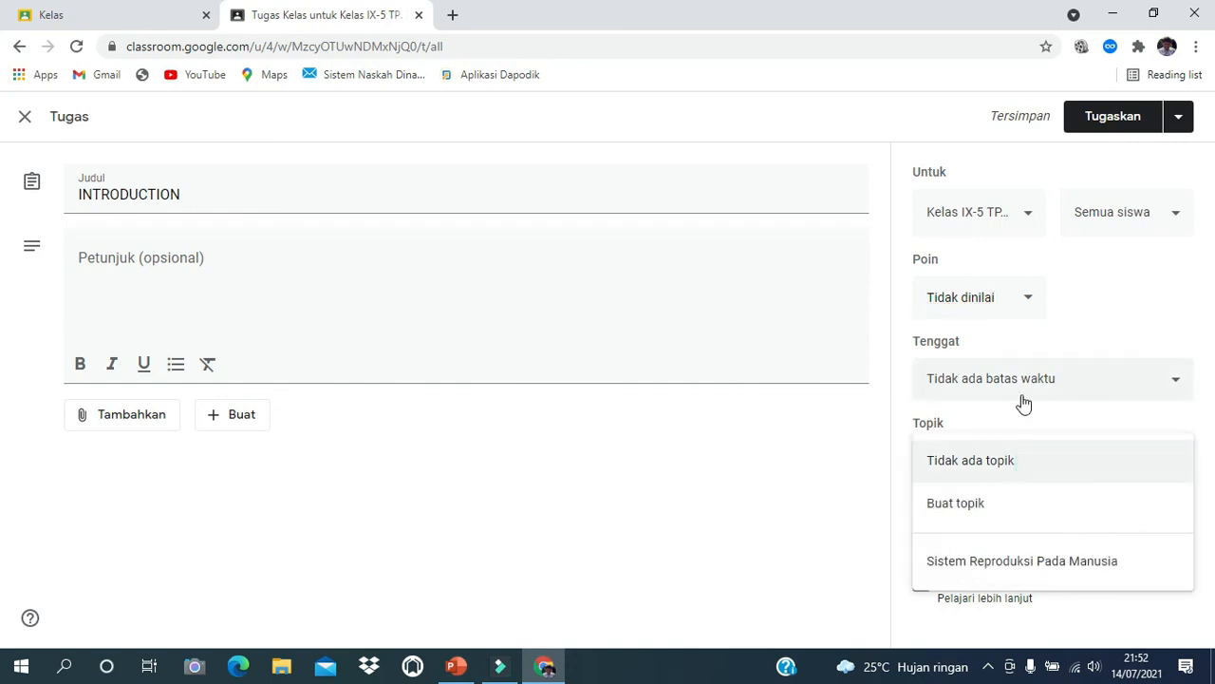
click(1010, 566)
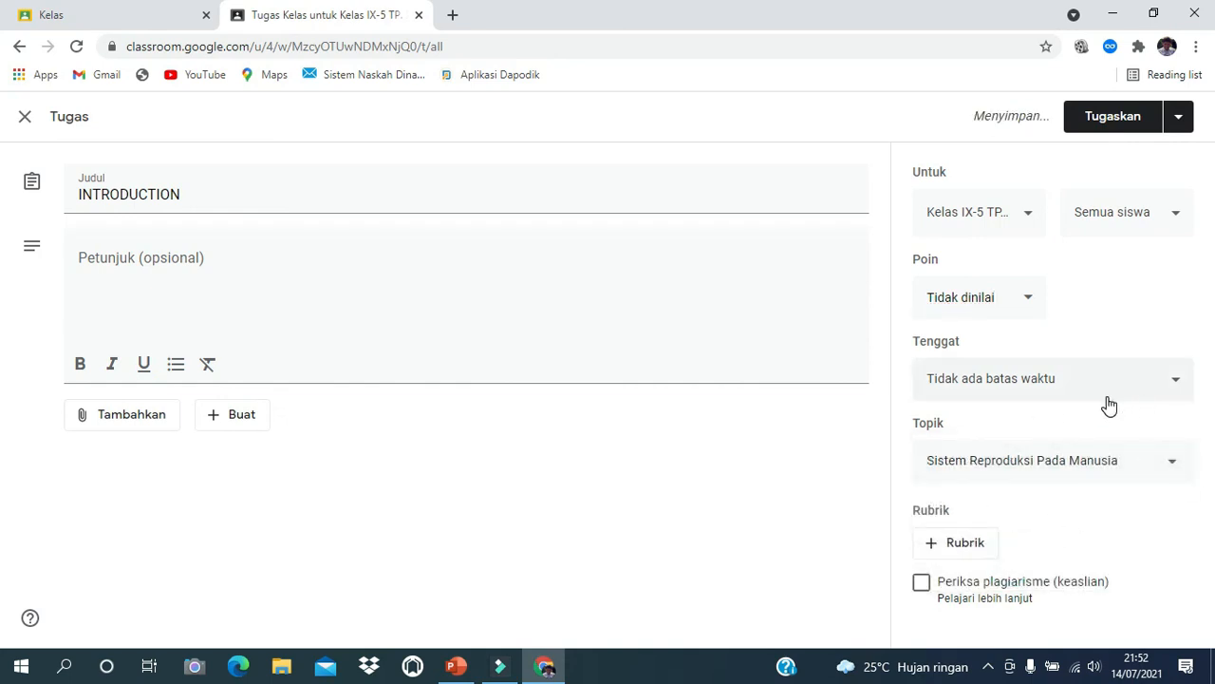
Look through the list of classes the assignment can be given to and close it without selecting more.
click(1032, 216)
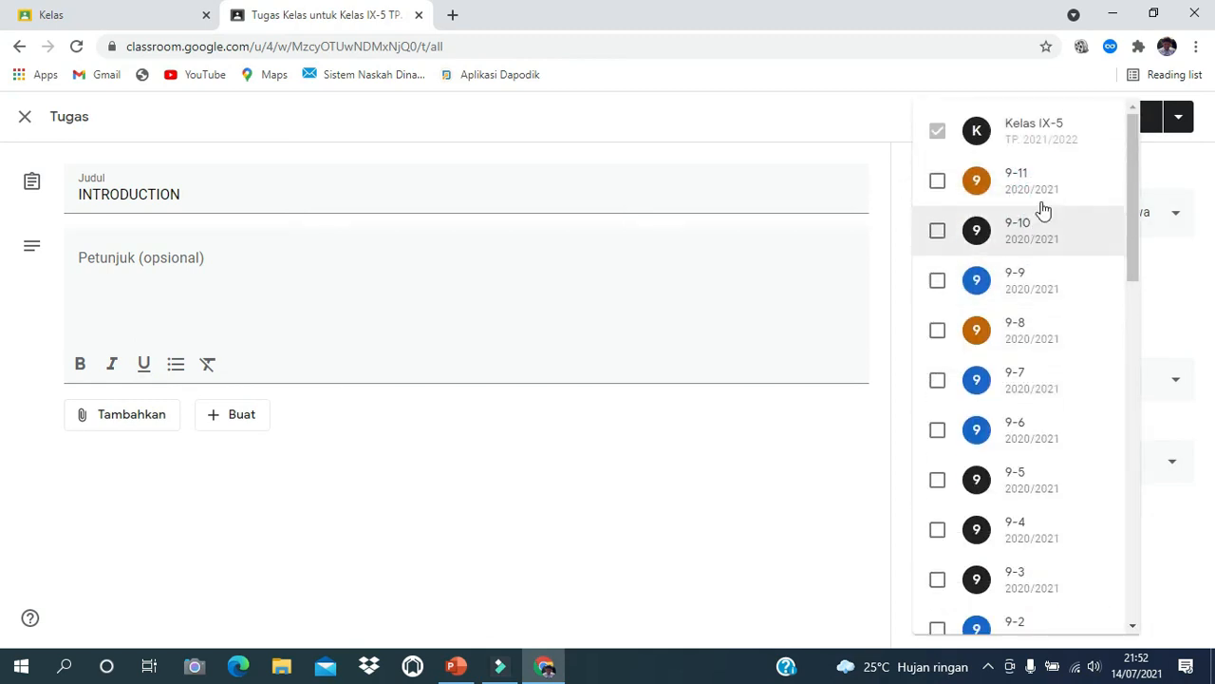
scroll(1016, 451, down, 3)
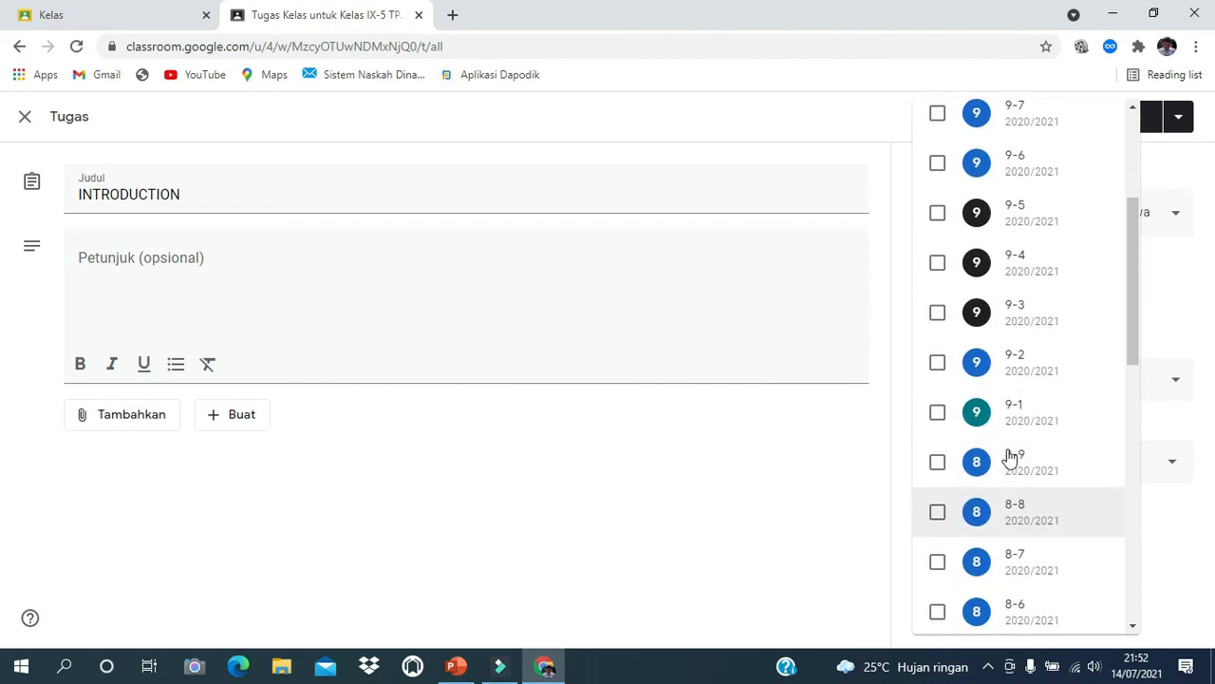
scroll(1010, 457, down, 10)
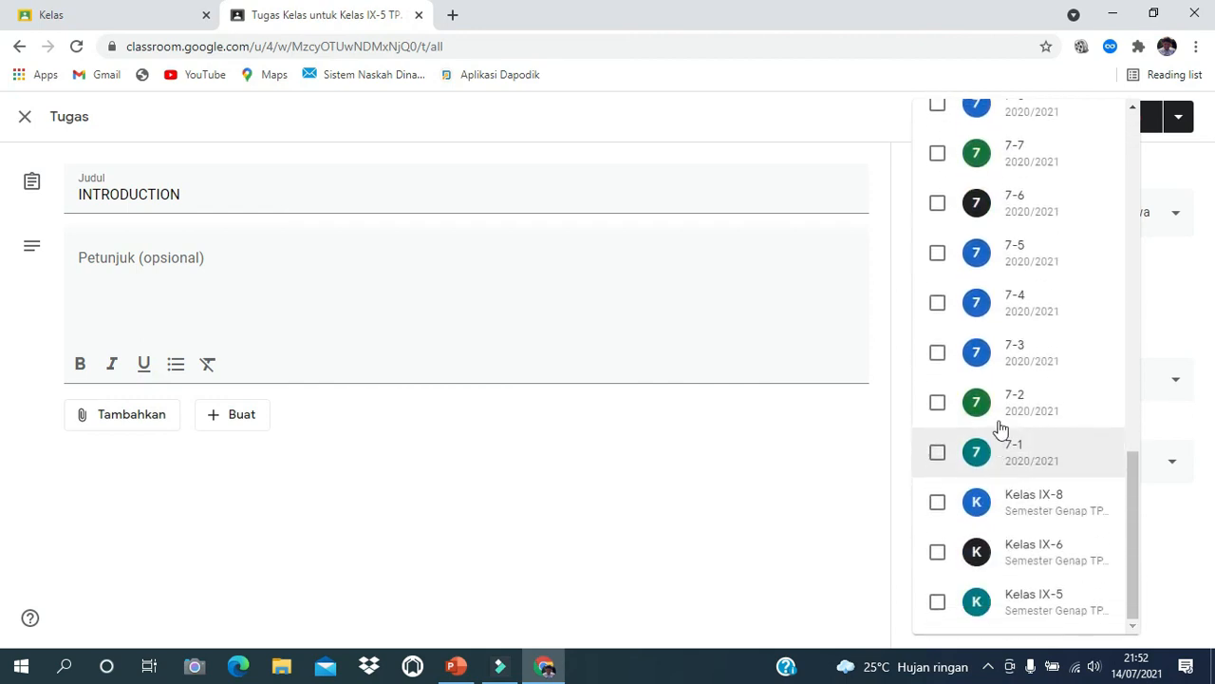
scroll(1001, 430, up, 10)
click(364, 323)
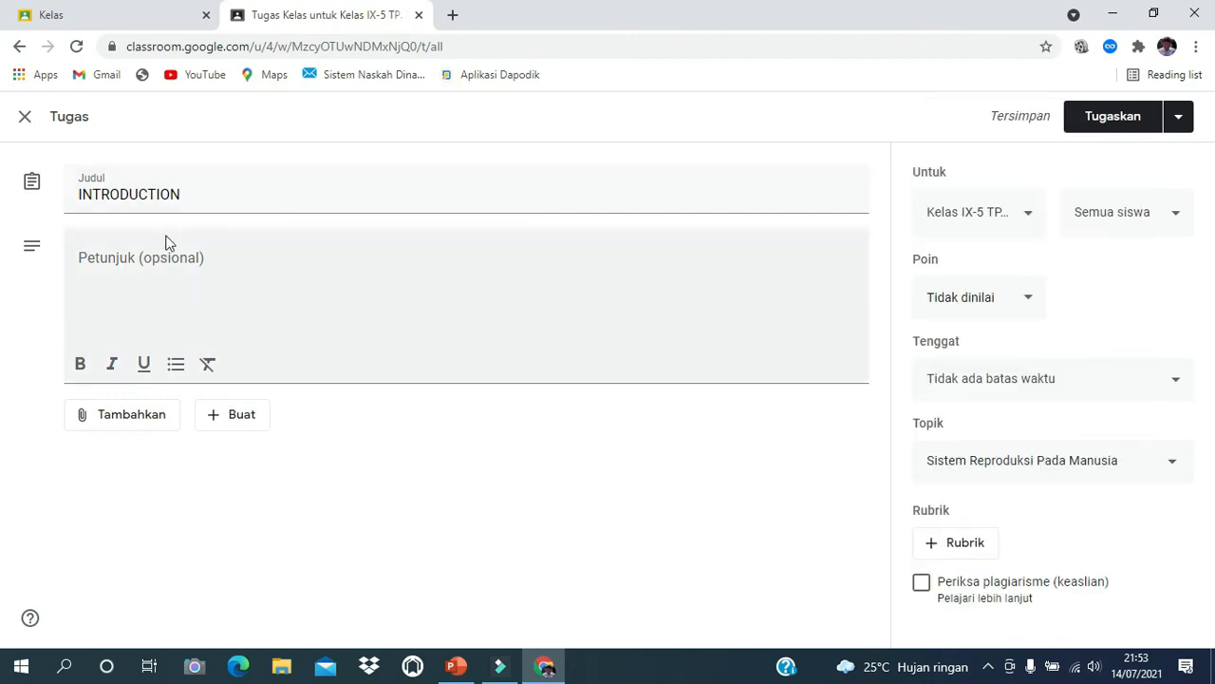
Paste the copied introduction paragraph and Tujuan Pembelajaran list into the assignment's instructions and remove the stray leading spaces from the lines.
click(121, 251)
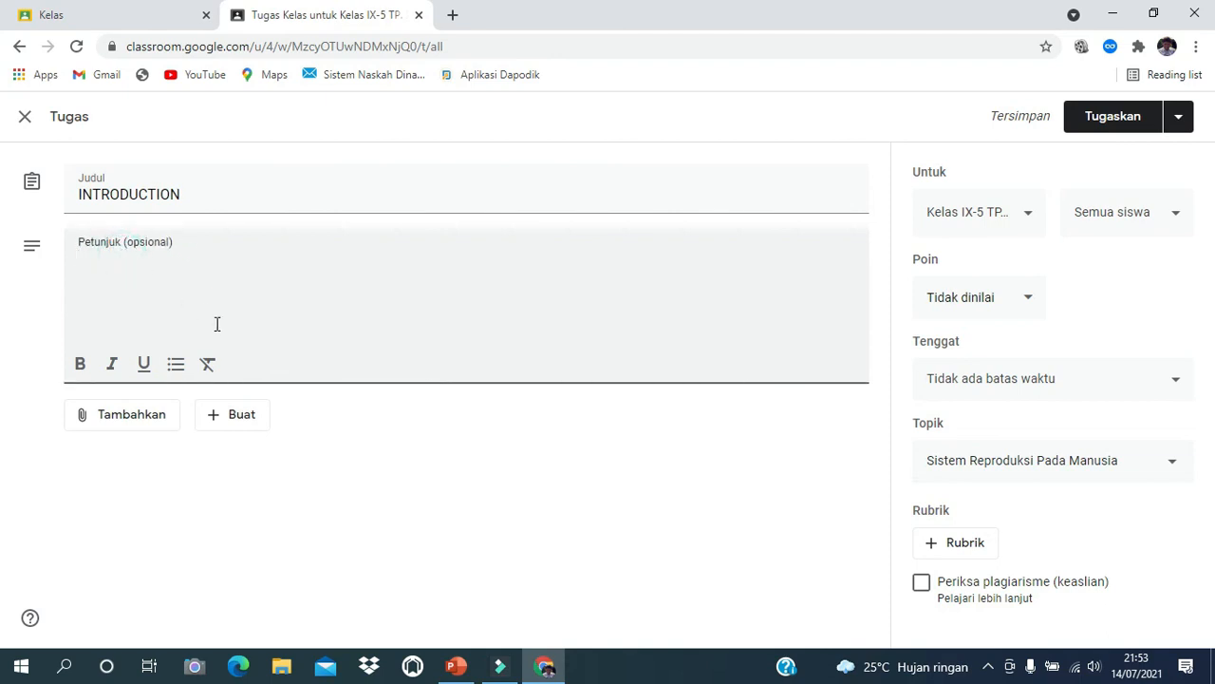
text(Kita wajib bersyukur kepada Tuhan Yang Maha Esa karena diberi kesempatan untuk lahir di dunia dan dapat melihat keindahan berbagai ciptaan-Nya. Pada awalnya, manusia berasal dari satu sel, selanjutnya sel tersebut mengalami pembelahan secara terus-menerus, sehinGga pada saat dewasa manusia memiliki sekitar 200 triliun sel.  Tujuan Pembelajaran:  1. Siswa mampu menyebutkan sistem organ reproduksi pada manusia  2. Siswa mampu menjelaskan gangguan pada organ reproduksi 3. Siswa mampu mengimplementasikan pola hidup yang menunjang keseharan reproduksi)
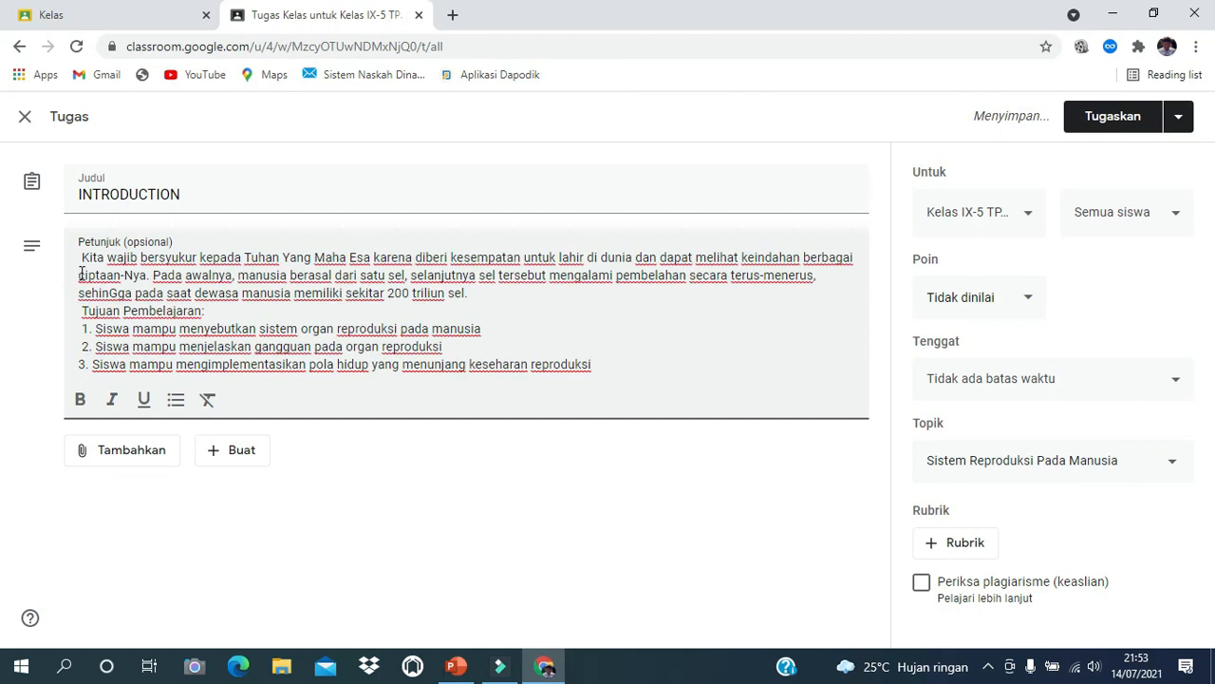
click(84, 262)
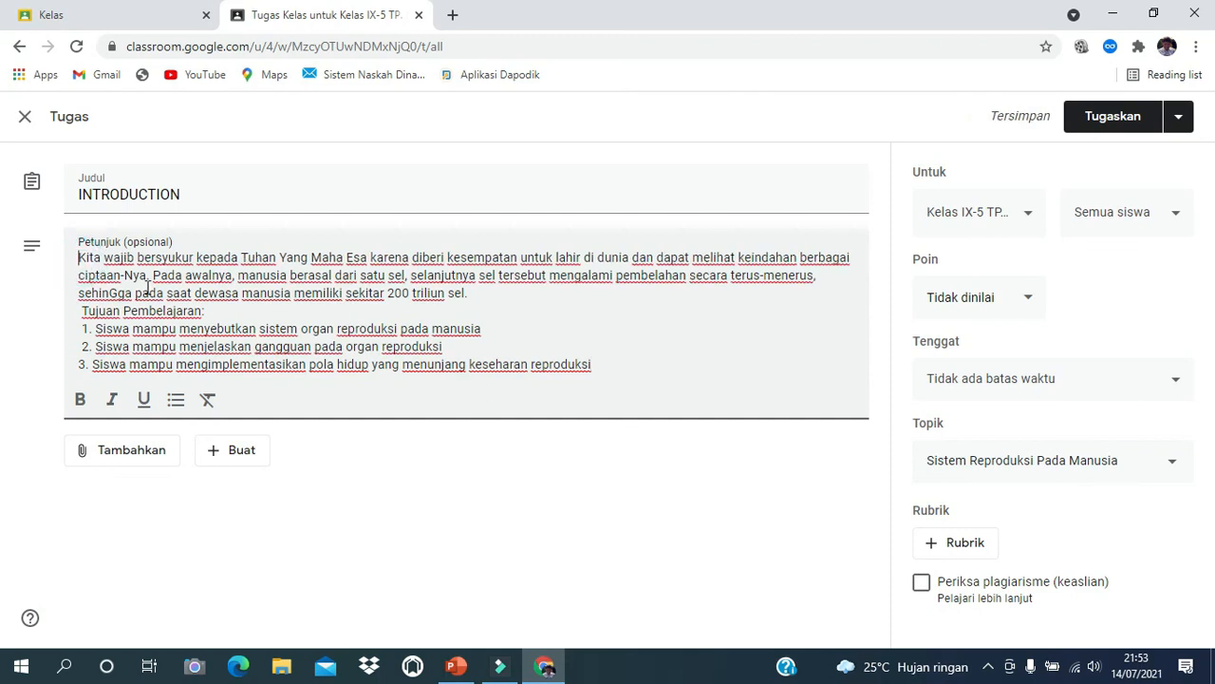
click(83, 314)
key(BackSpace)
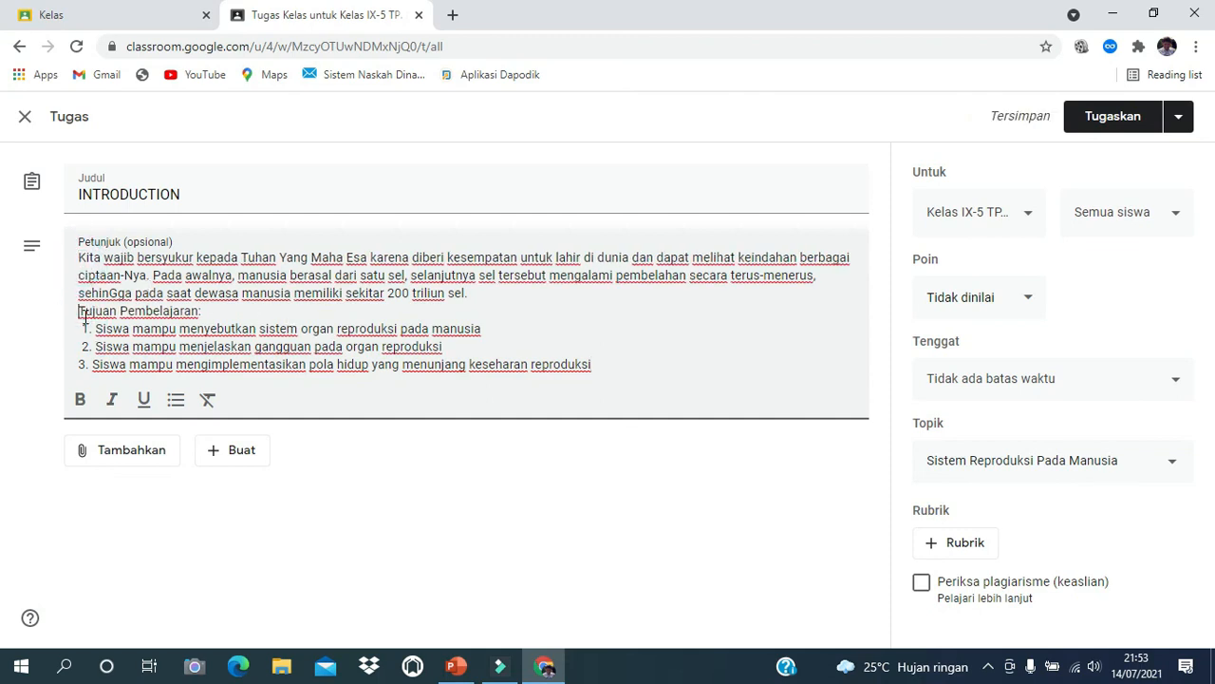
click(84, 328)
key(BackSpace)
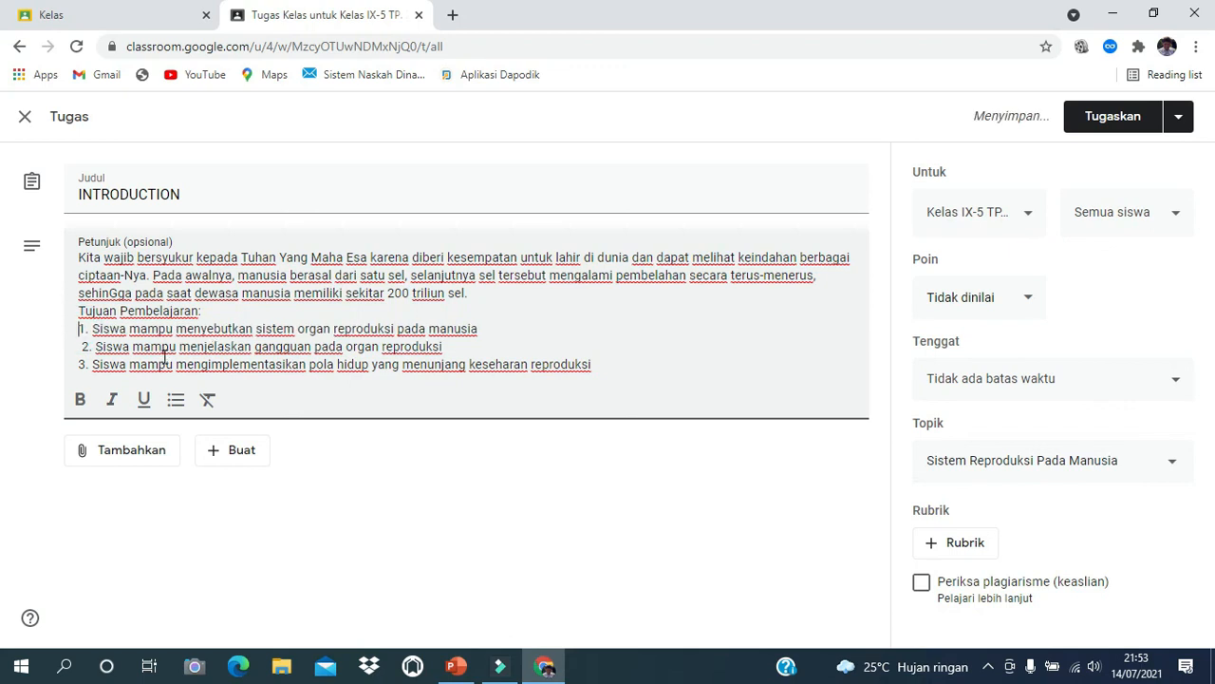
click(81, 347)
key(BackSpace)
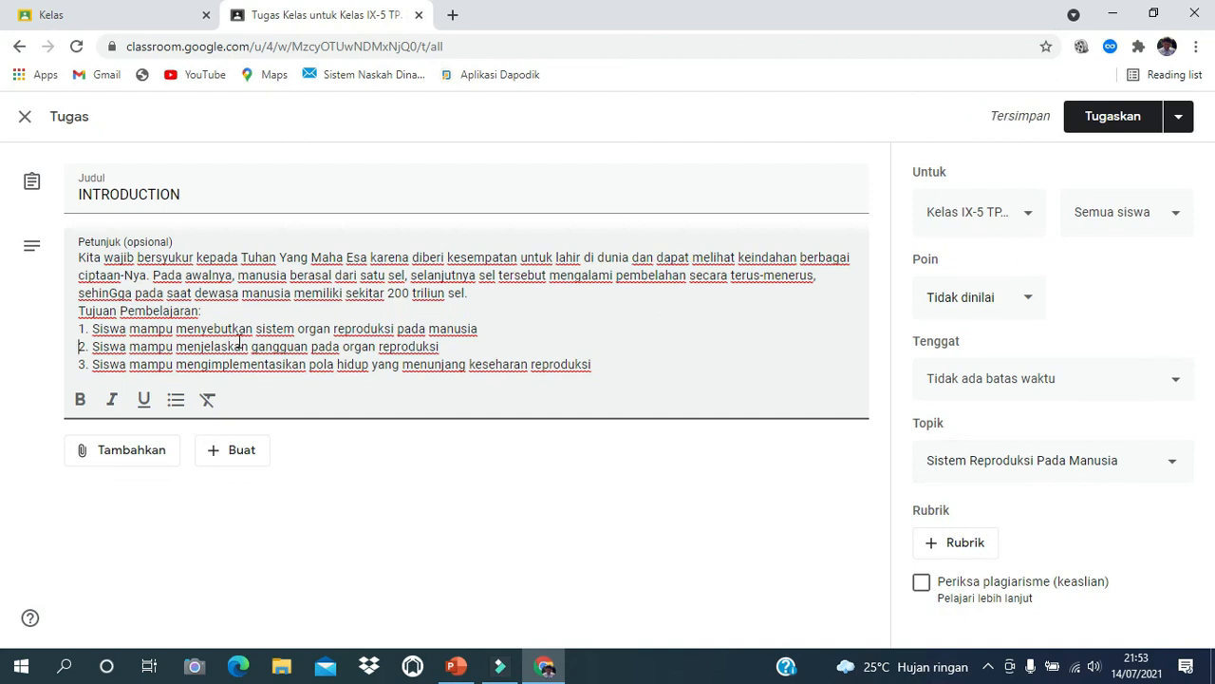
Publish the INTRODUCTION assignment, expand its post under the topic to check the instructions, and collapse it.
click(1123, 128)
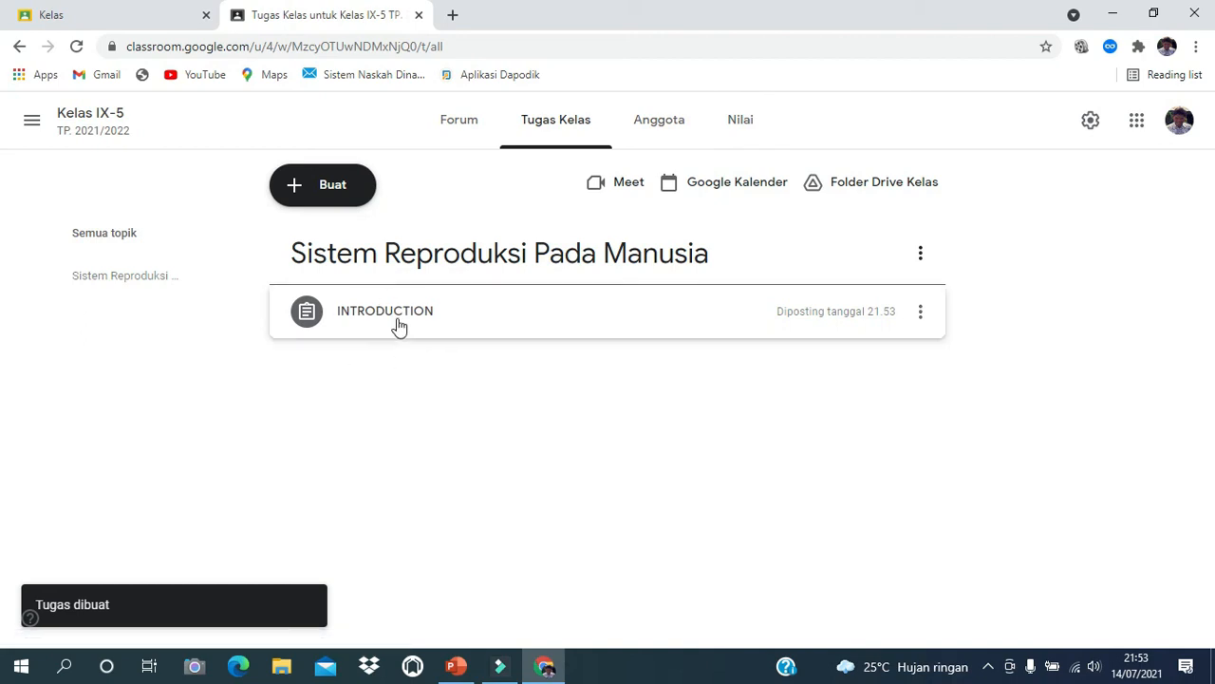
click(370, 316)
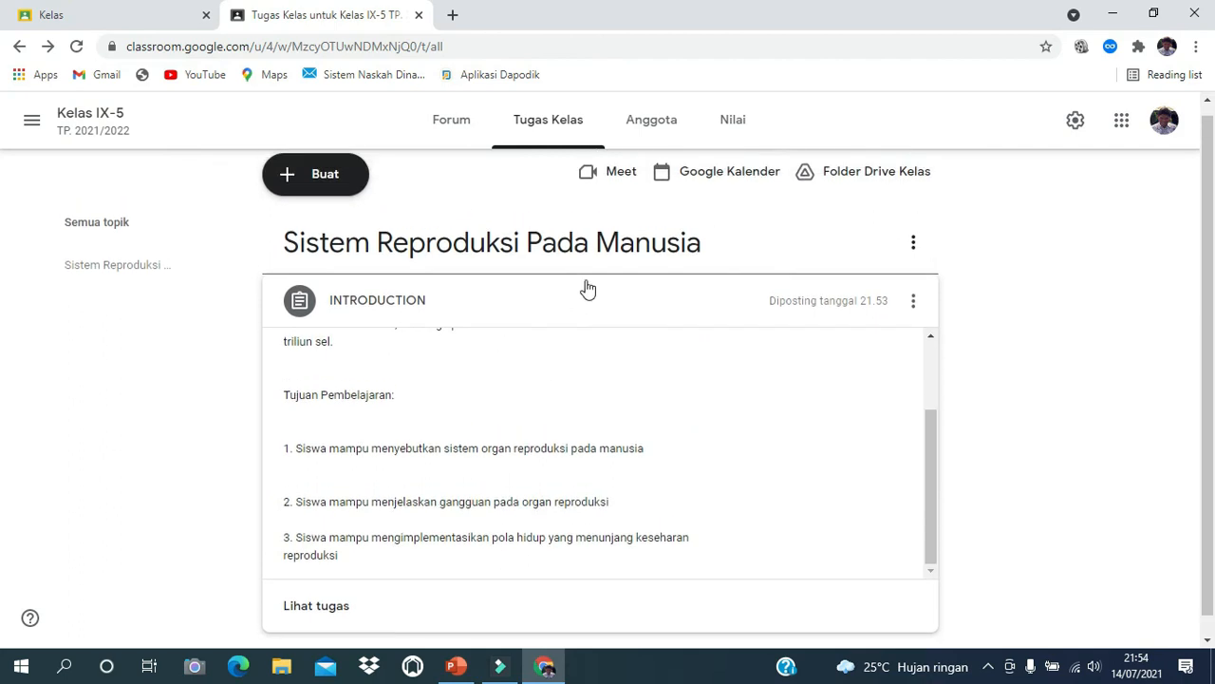
click(385, 318)
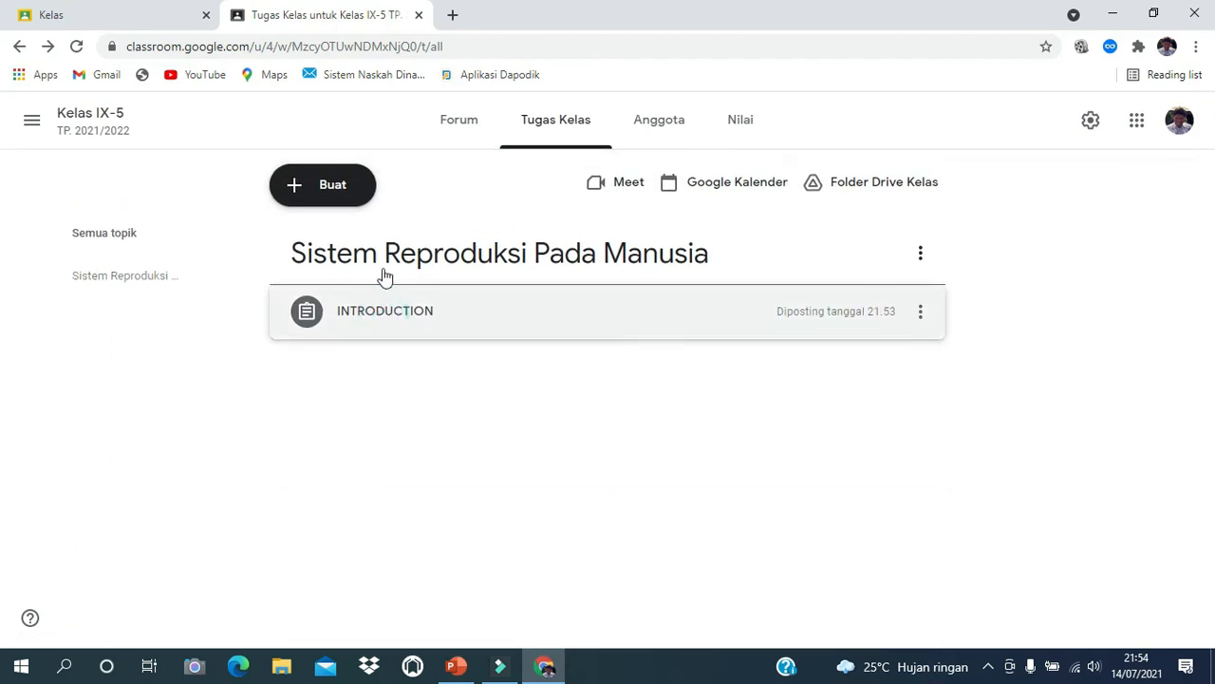
Switch to PowerPoint, copy both body paragraphs of the Connection slide, and return to Google Classroom.
click(339, 194)
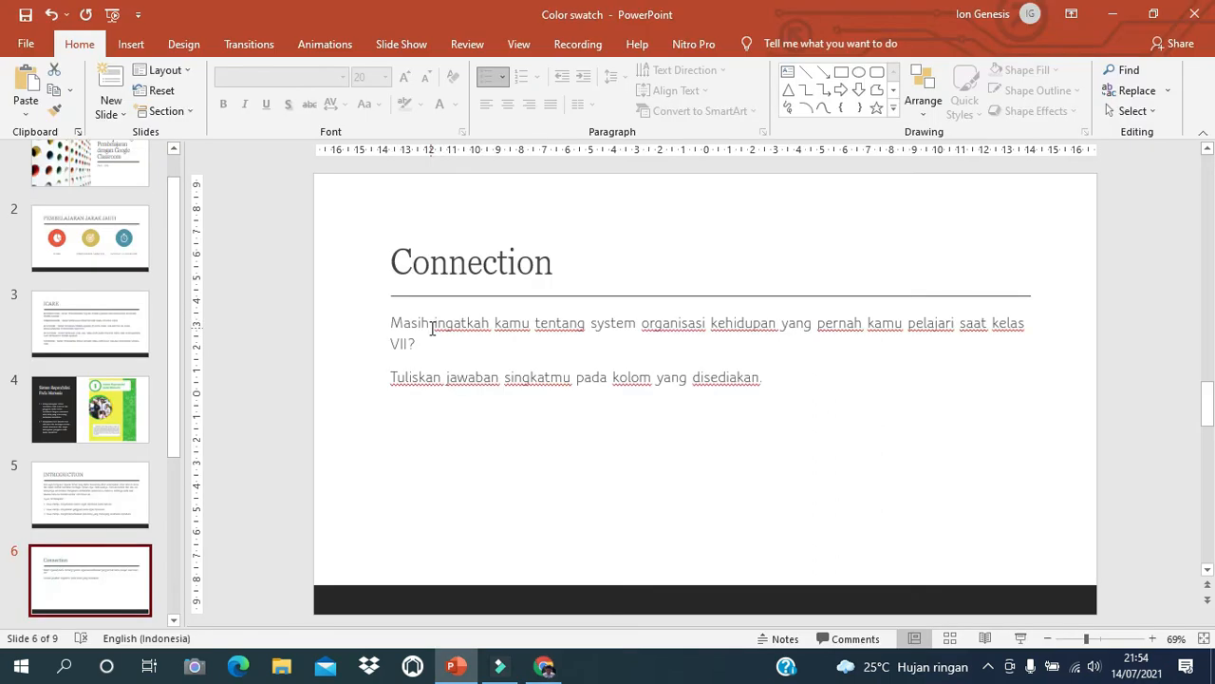
drag(397, 323, 680, 345)
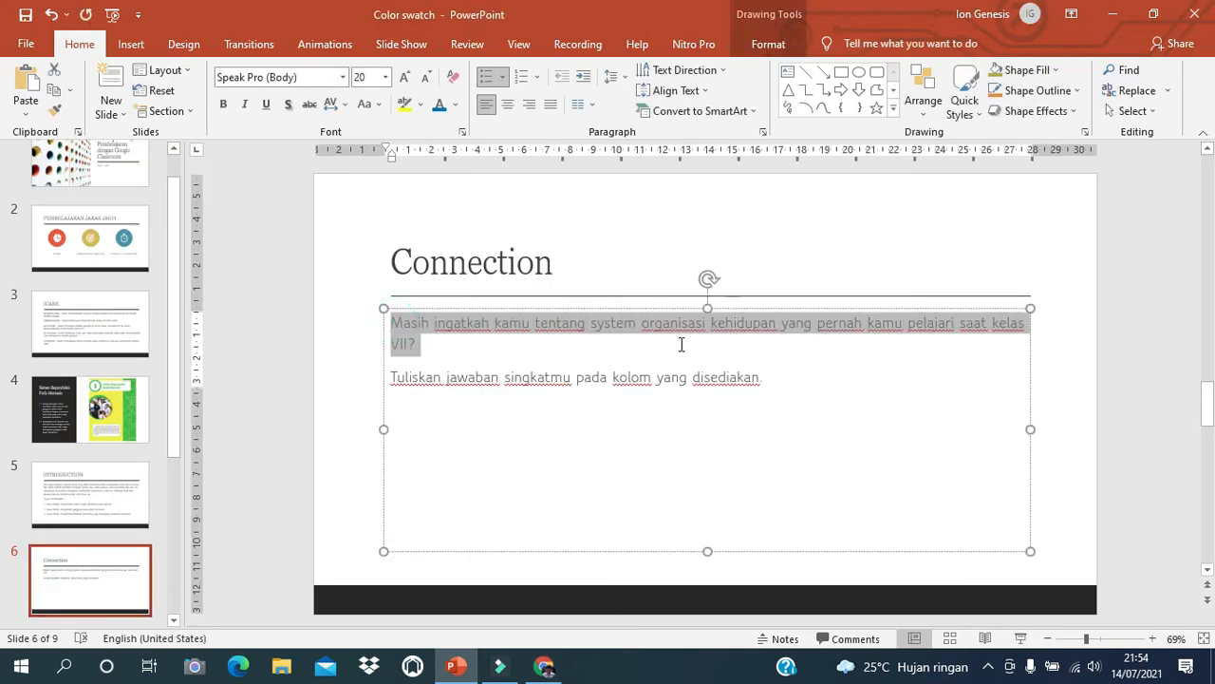
drag(802, 349, 816, 378)
key(ctrl+c)
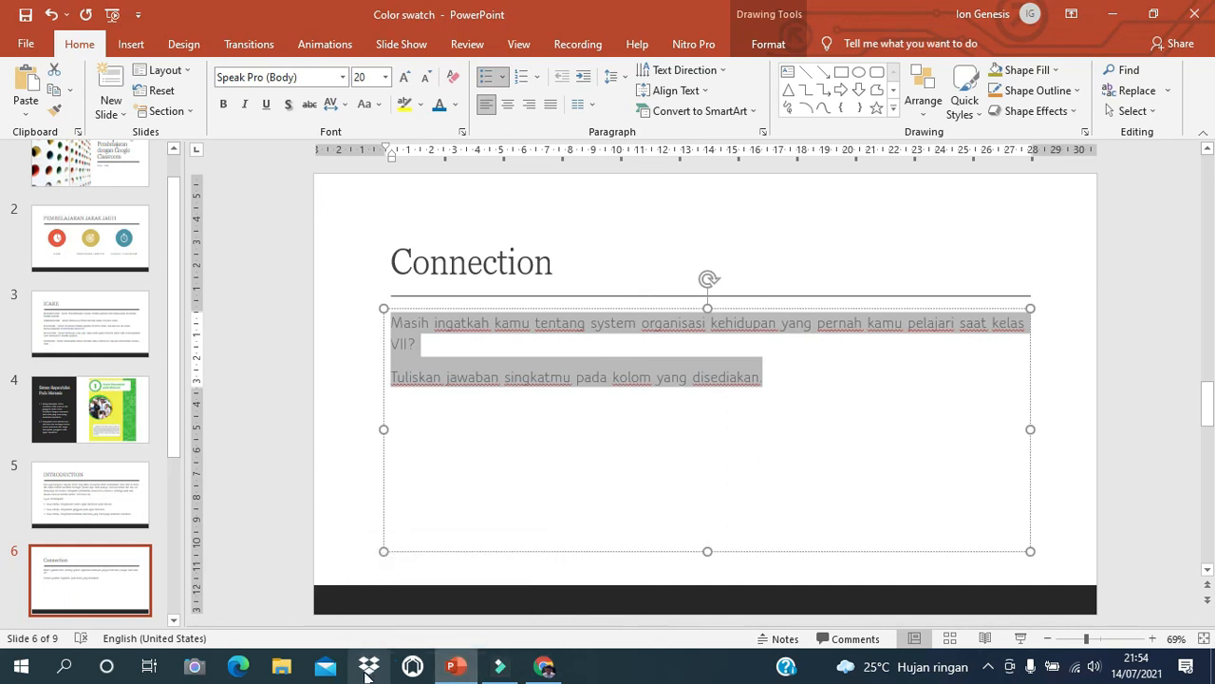
click(546, 668)
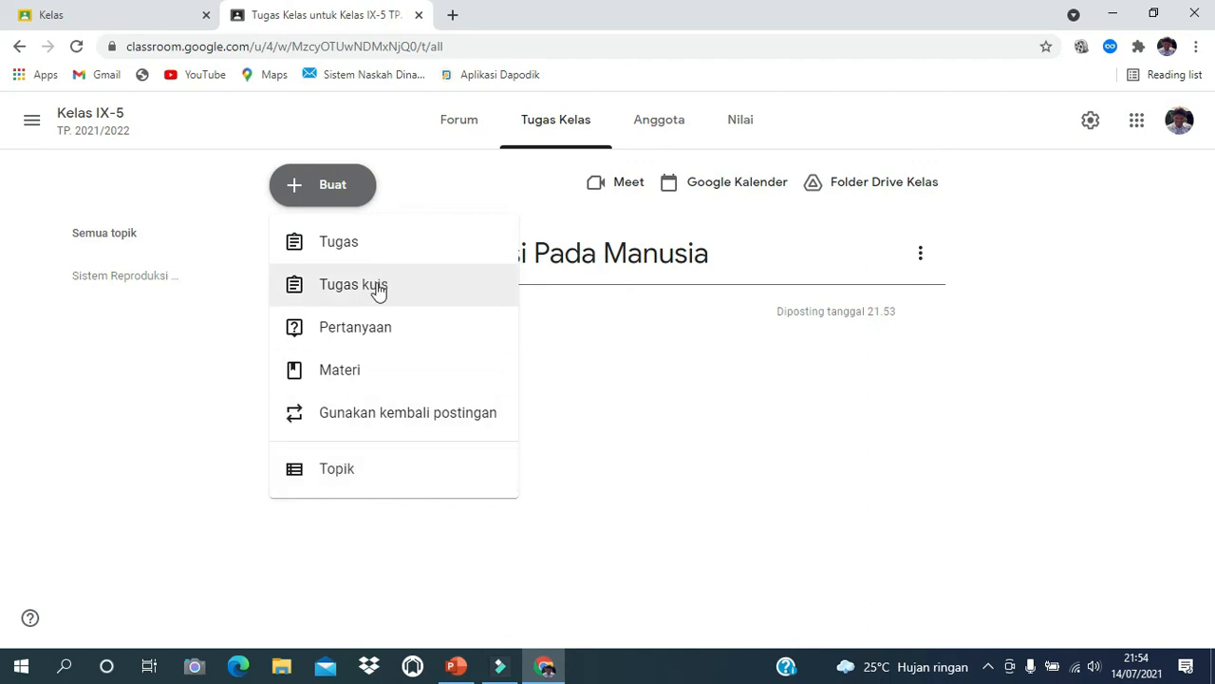
Create a question titled CONNECTION and paste the copied slide text as its instructions, without the leading space.
click(322, 333)
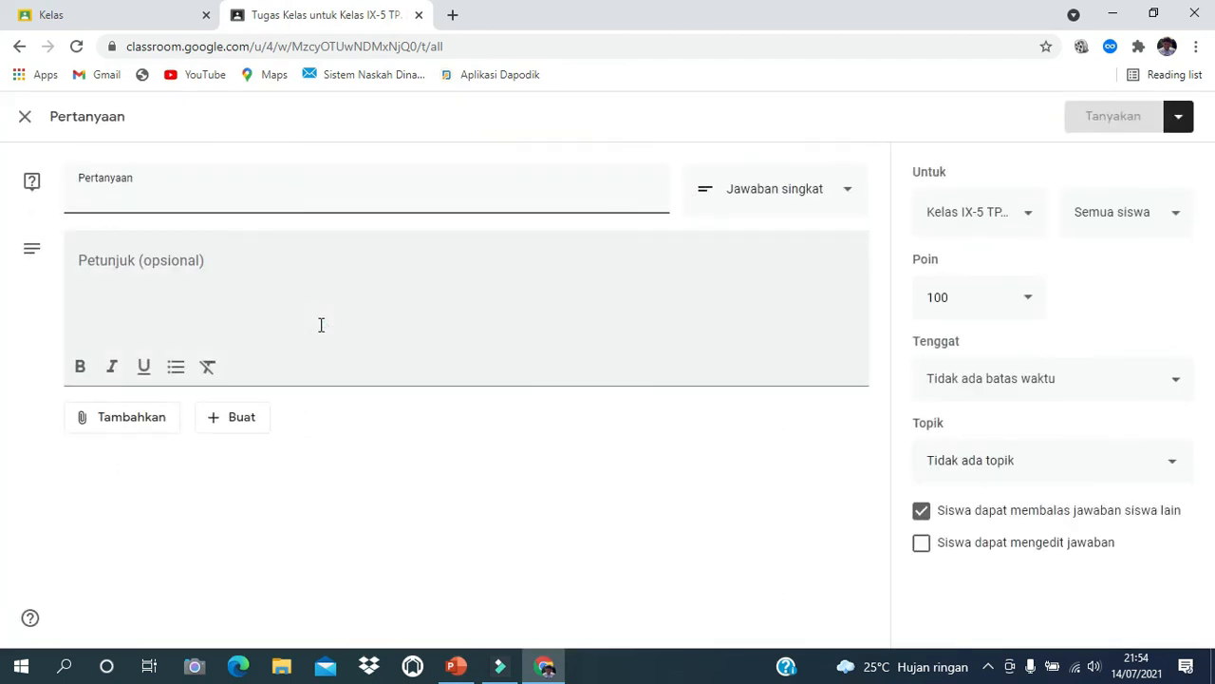
text(CONNE)
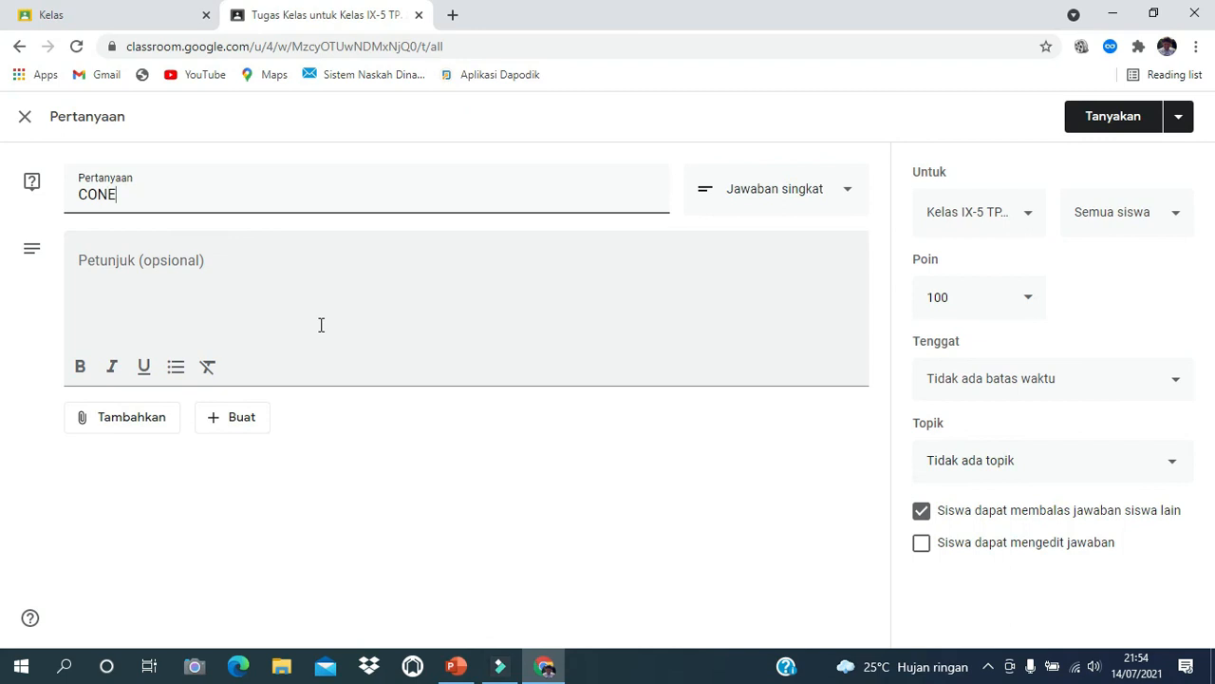
text(CTION)
click(263, 281)
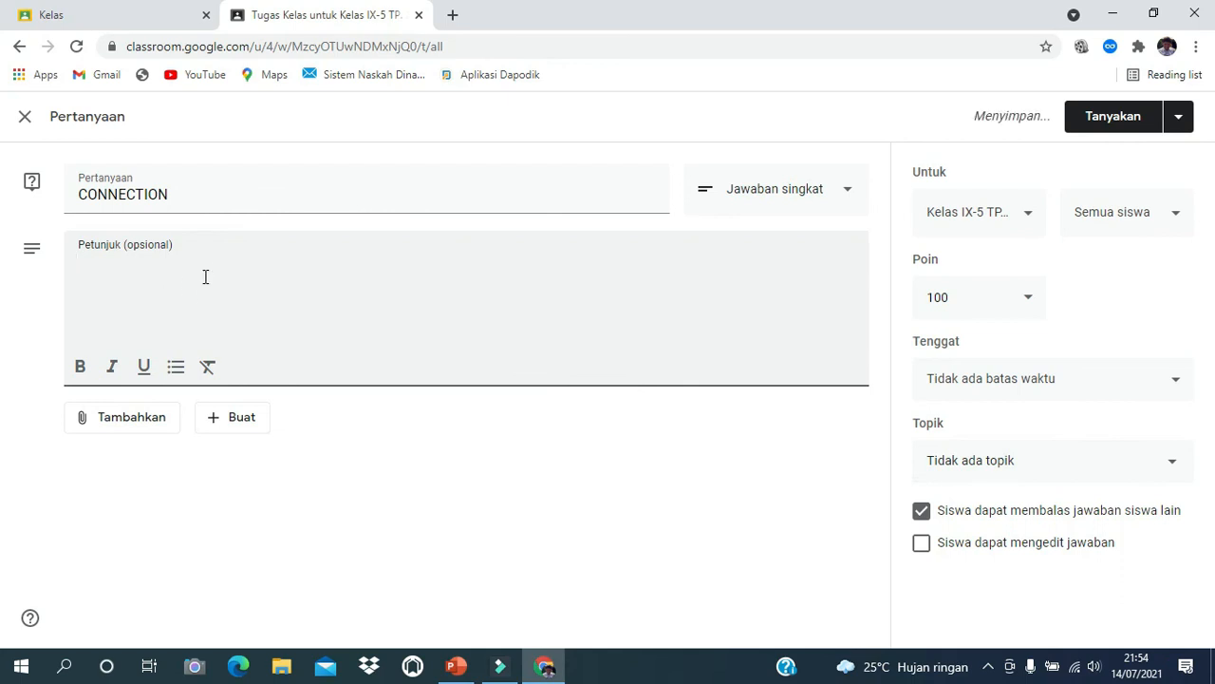
key(ctrl+v)
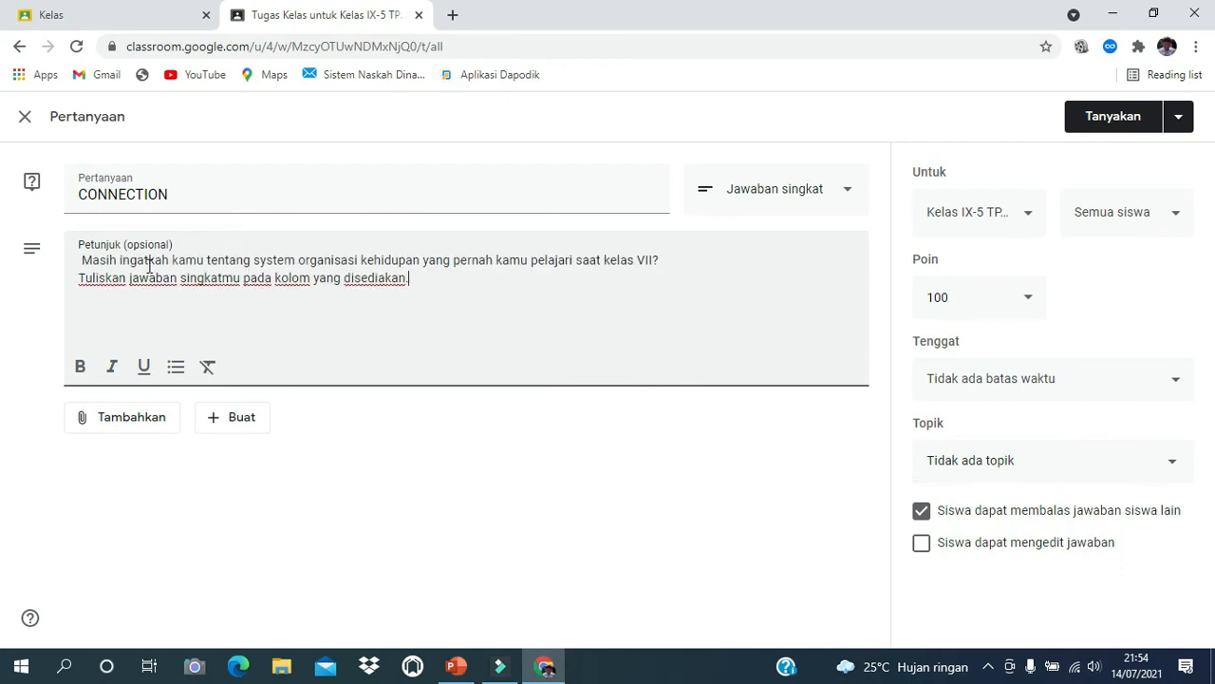
key(BackSpace)
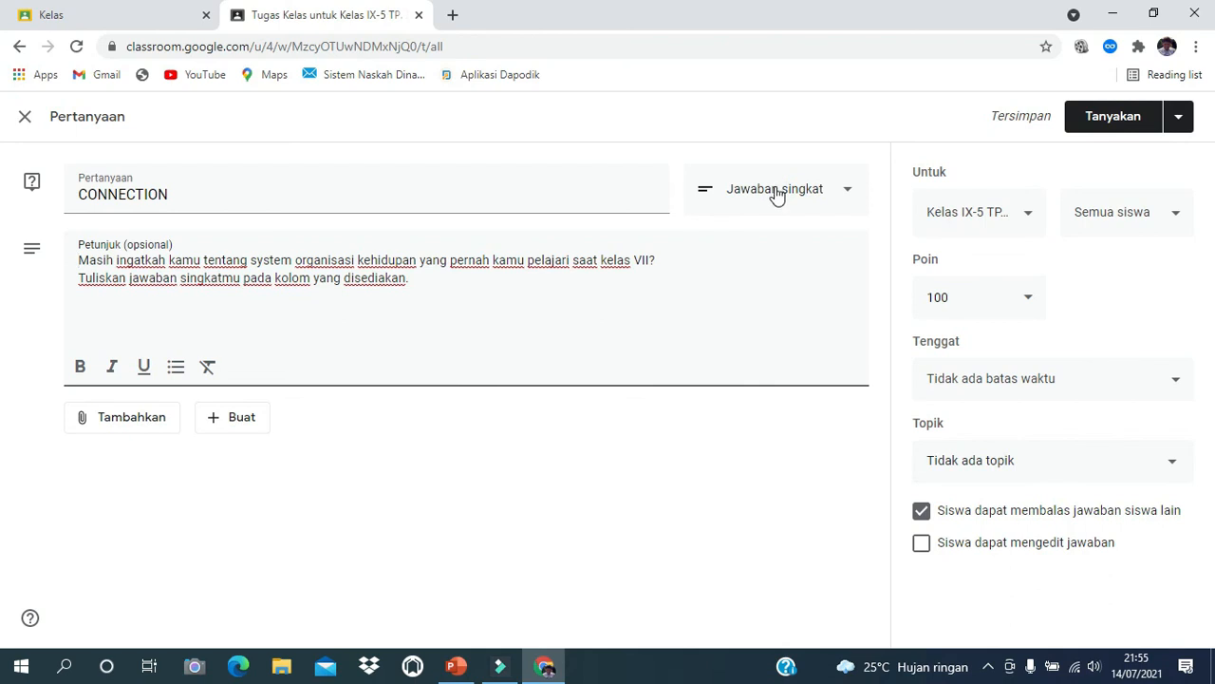
Publish the CONNECTION question as Tidak dinilai under the topic Sistem Reproduksi Pada Manusia, with Siswa dapat mengedit jawaban enabled.
click(1023, 302)
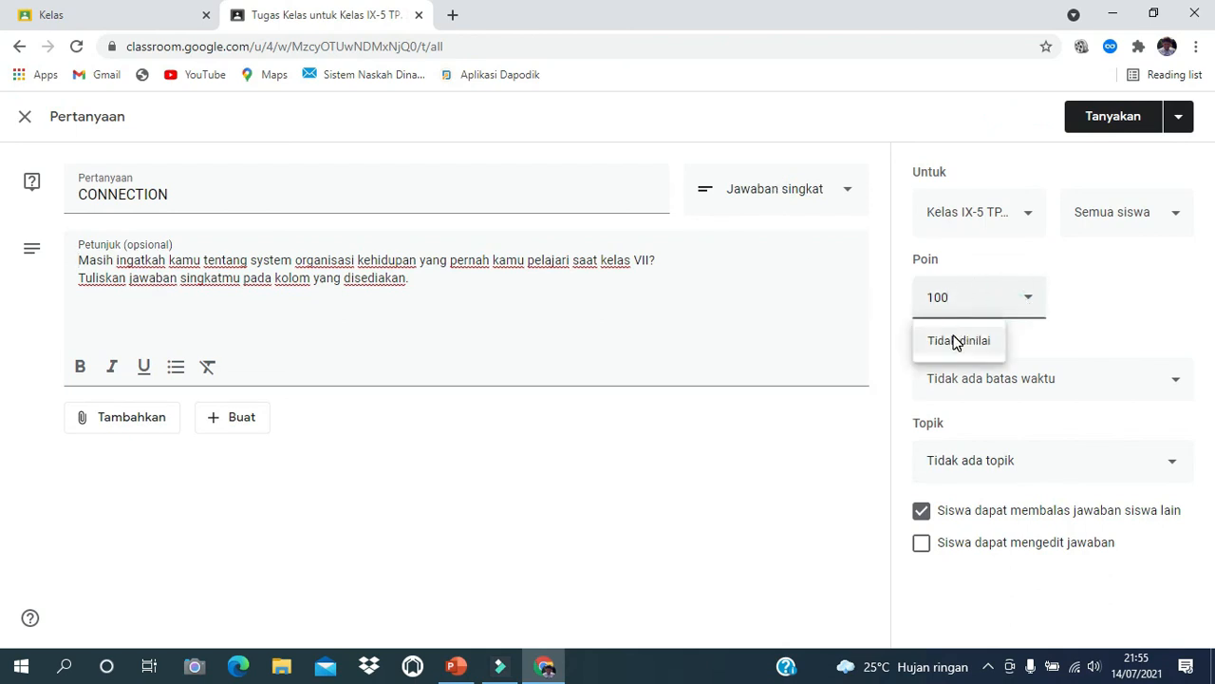
click(954, 336)
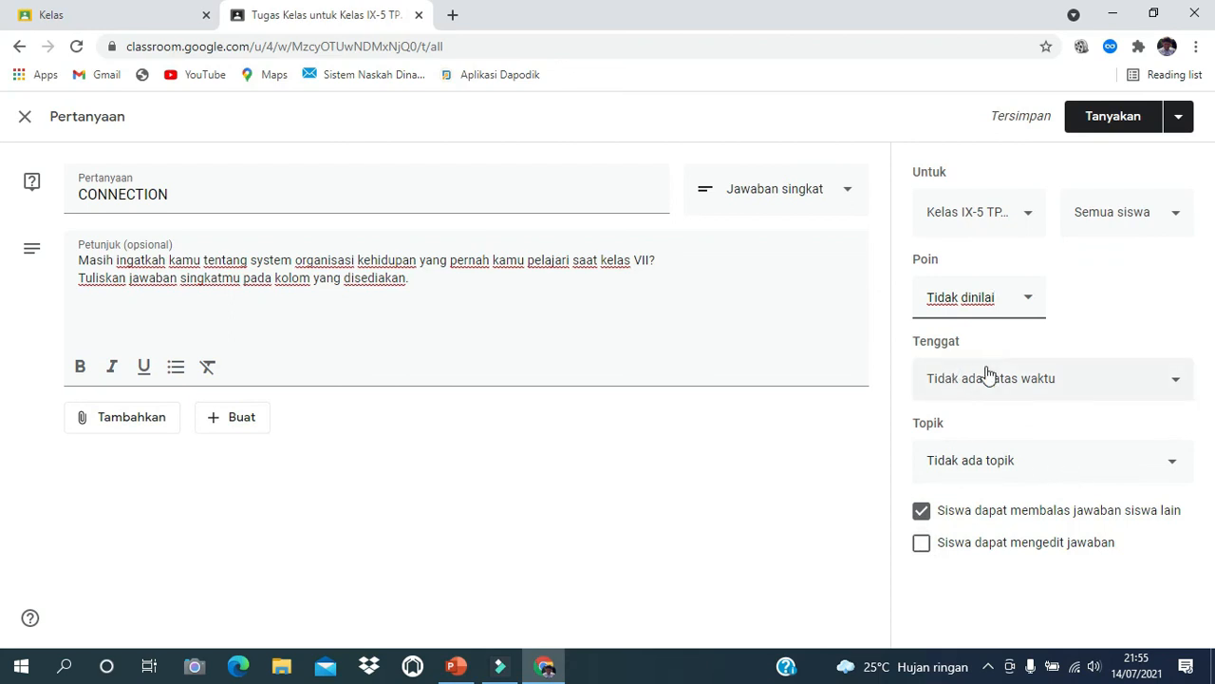
click(995, 463)
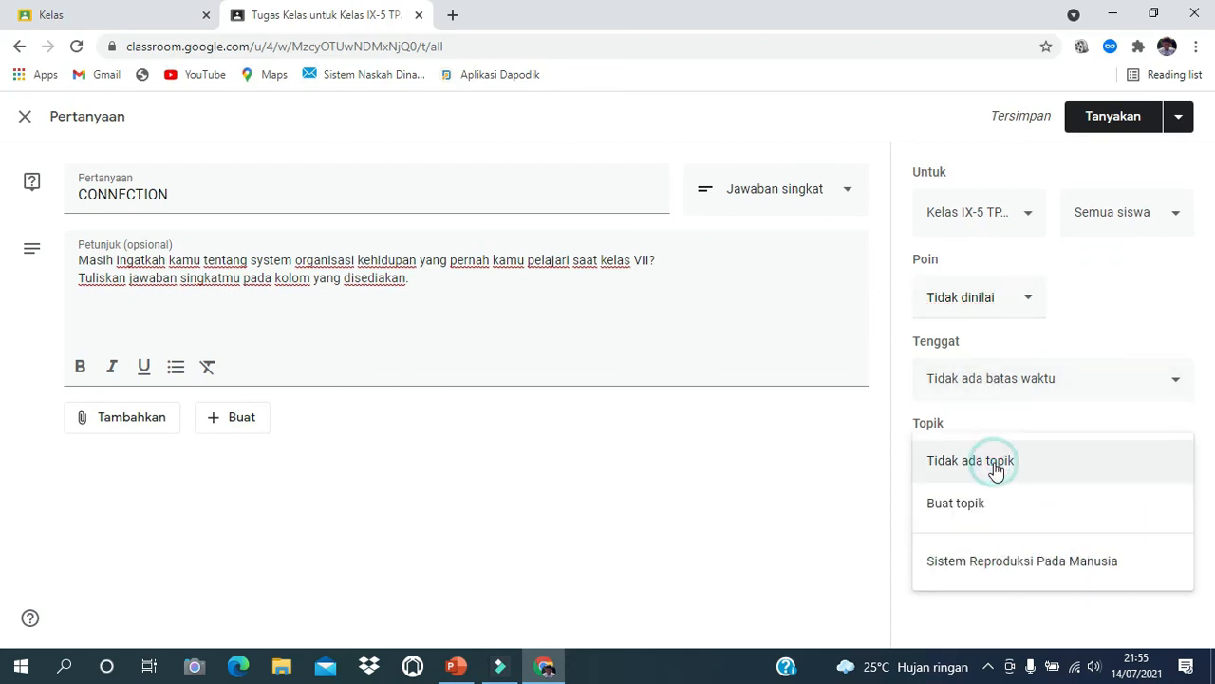
click(974, 566)
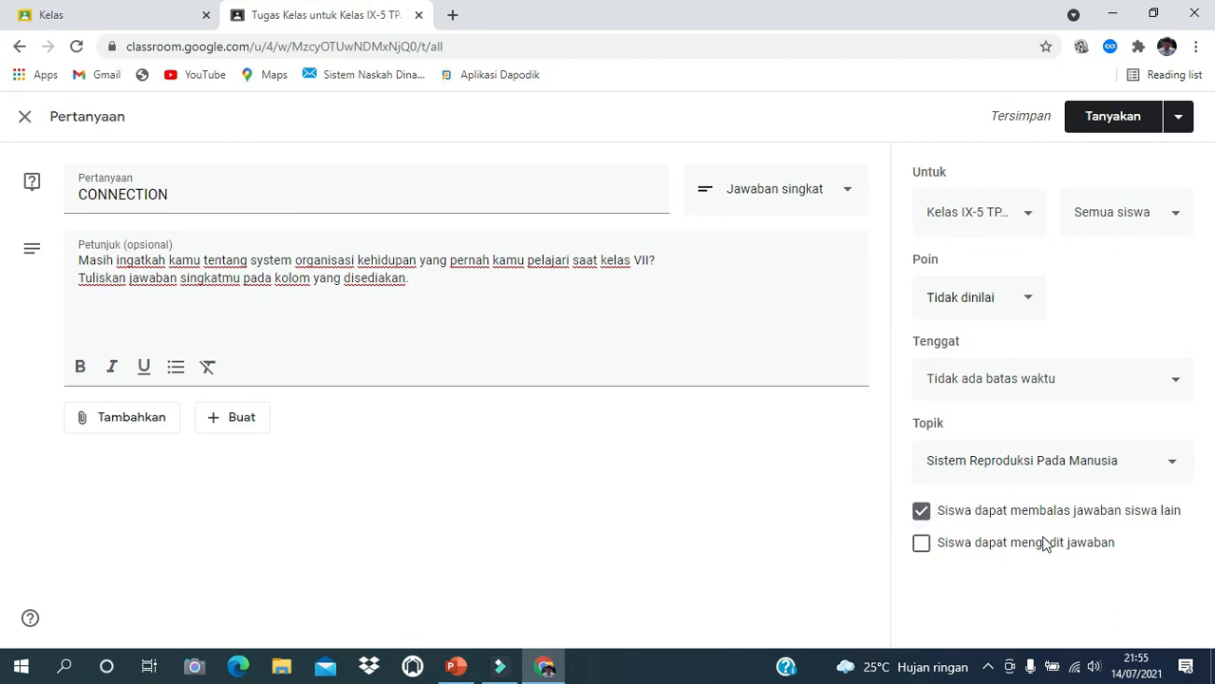
click(921, 544)
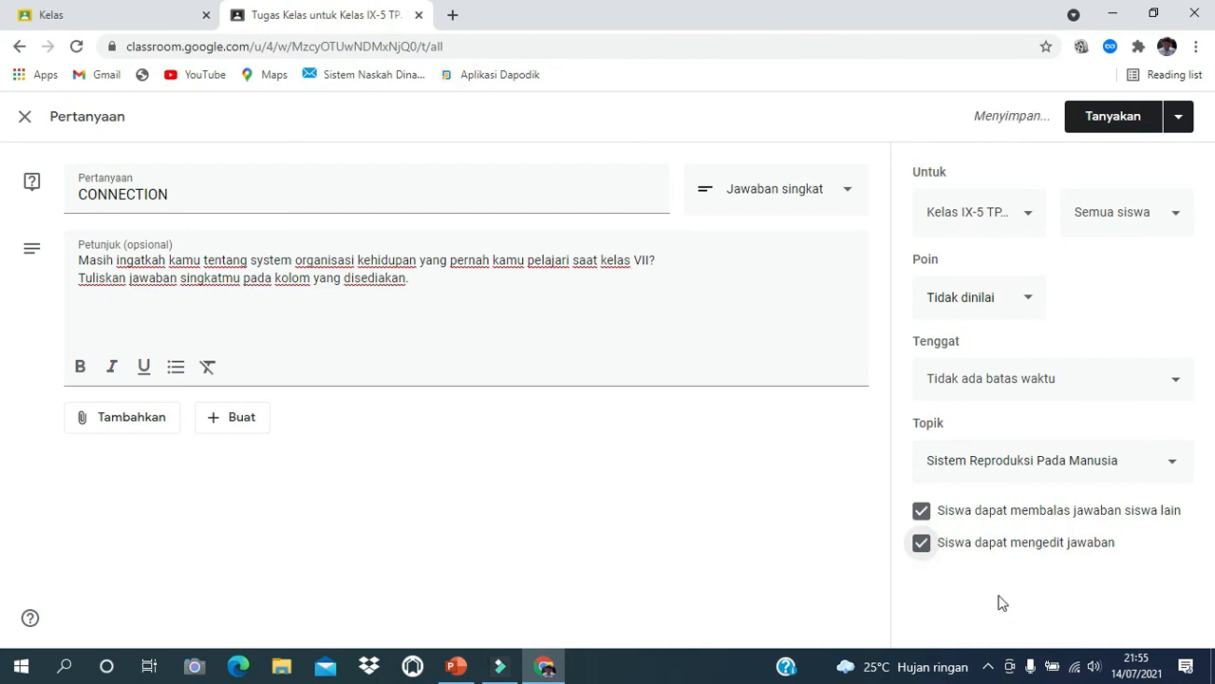
click(1098, 115)
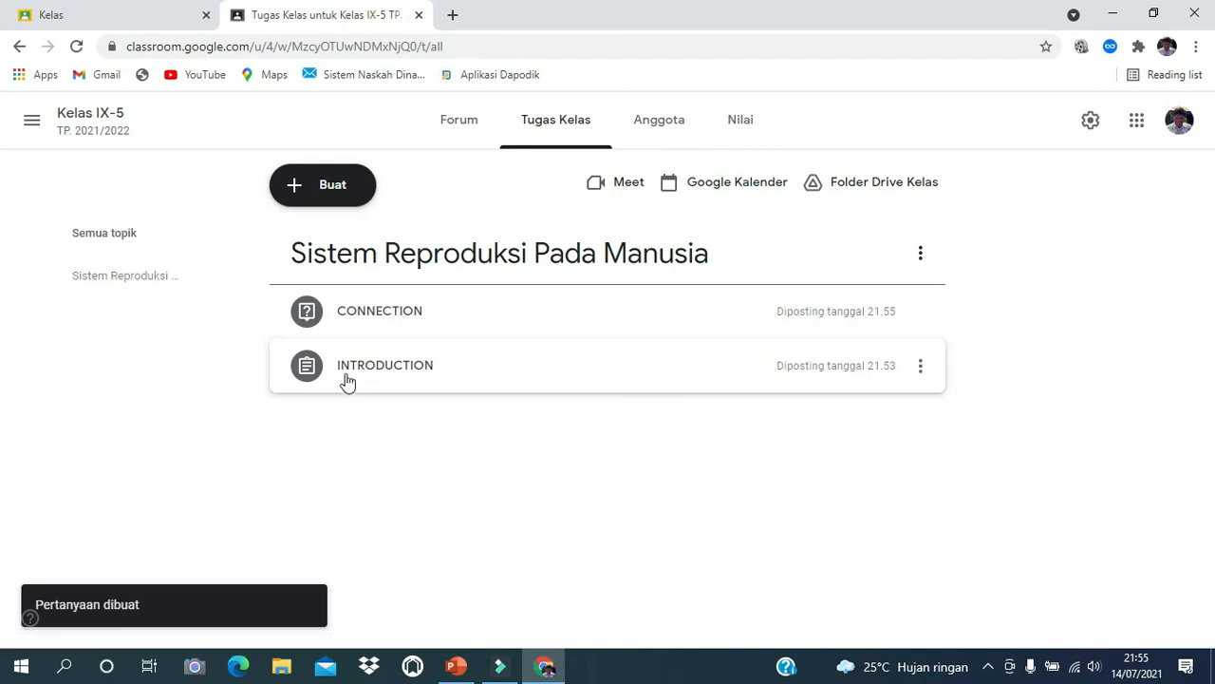
Expand the published CONNECTION question to check its instructions, and compare them with the Connection slide in PowerPoint.
click(393, 324)
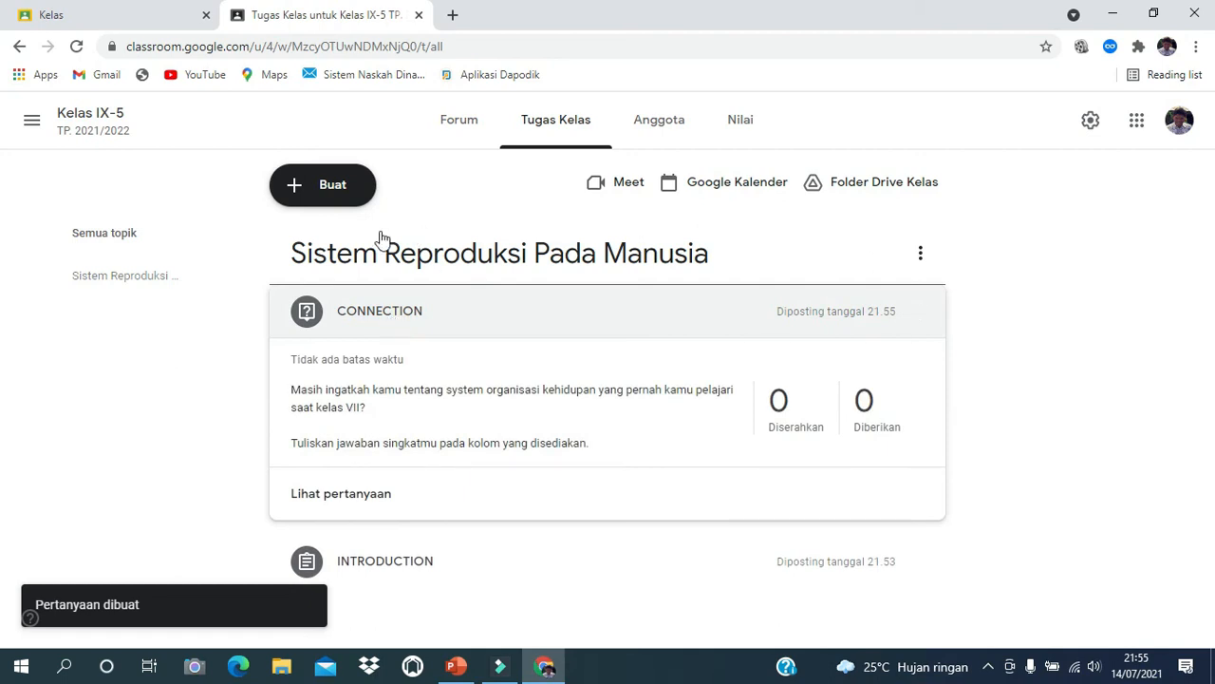
click(459, 669)
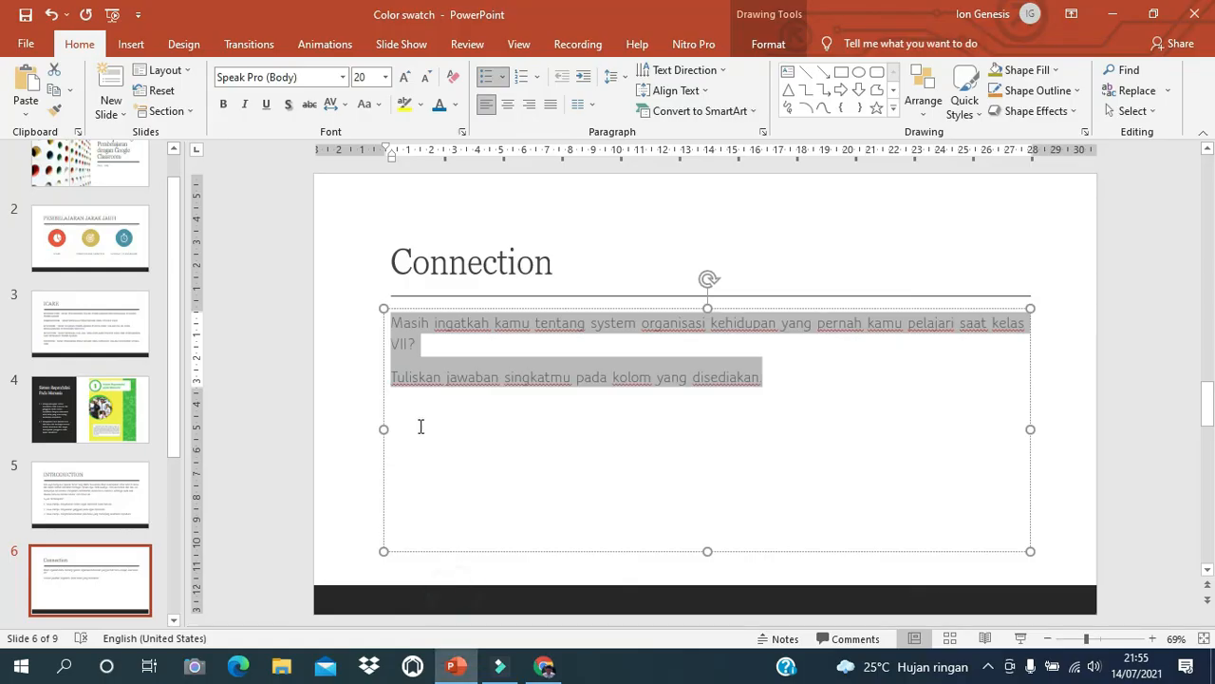
key(alt+Tab)
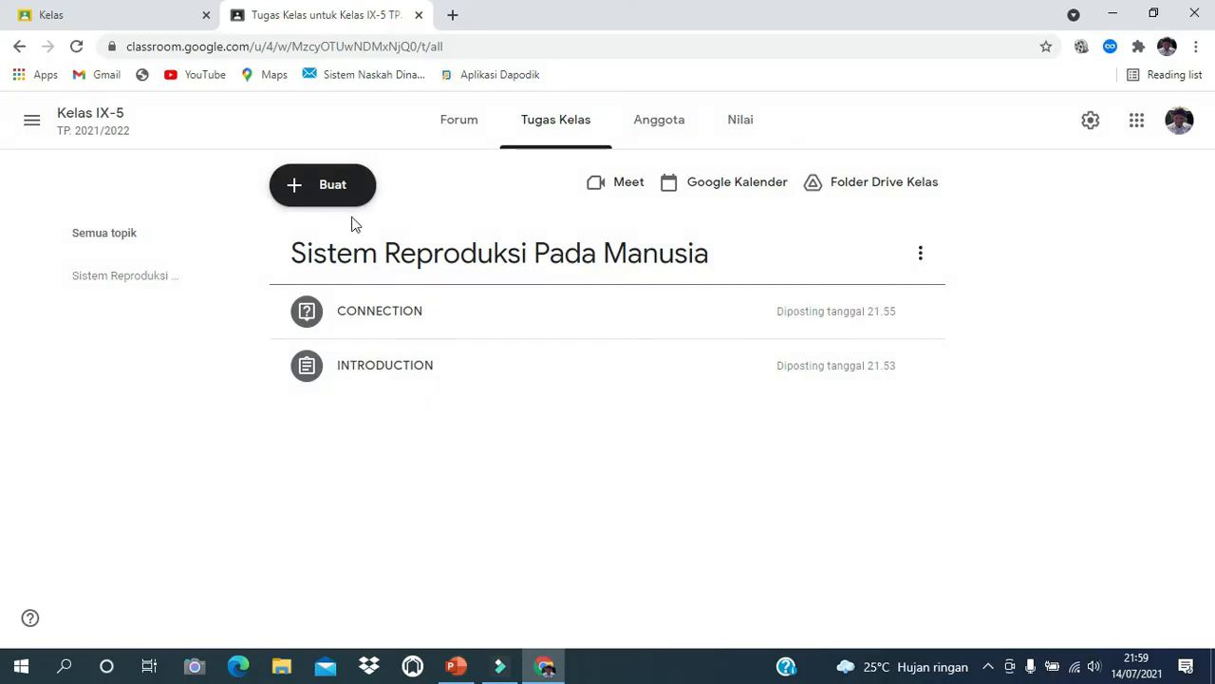
Switch to PowerPoint to review the body text of the APLICATION slide, and return to Google Classroom.
click(457, 666)
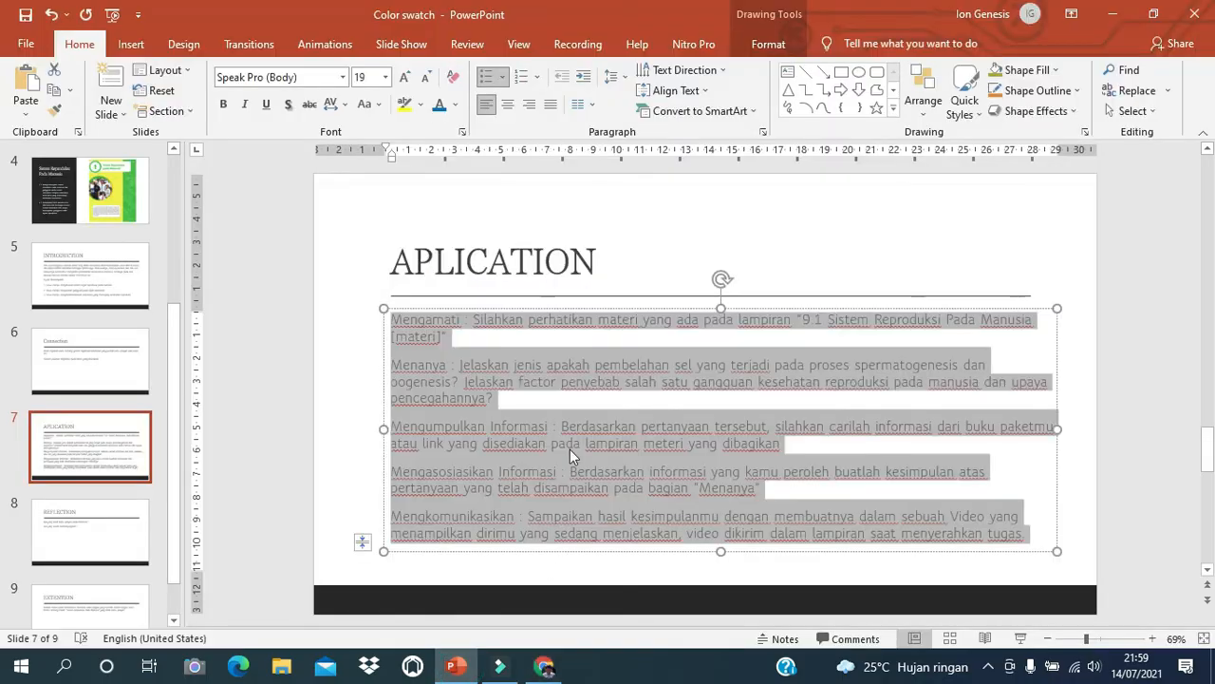
click(504, 328)
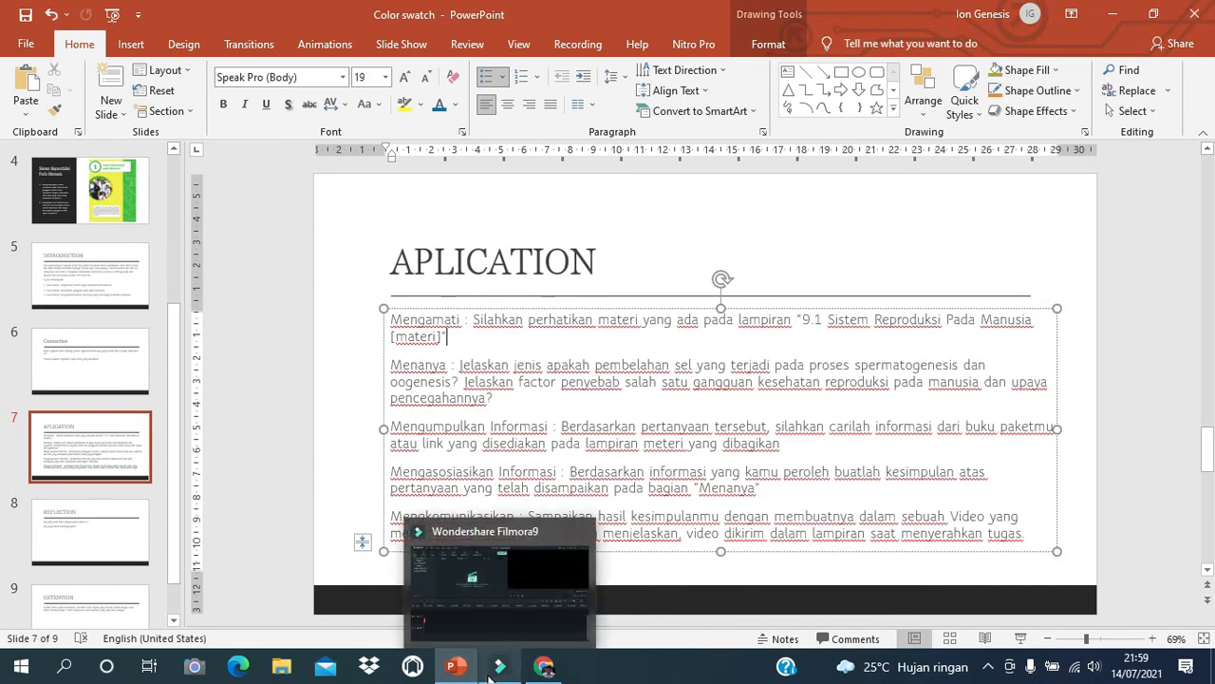
click(546, 666)
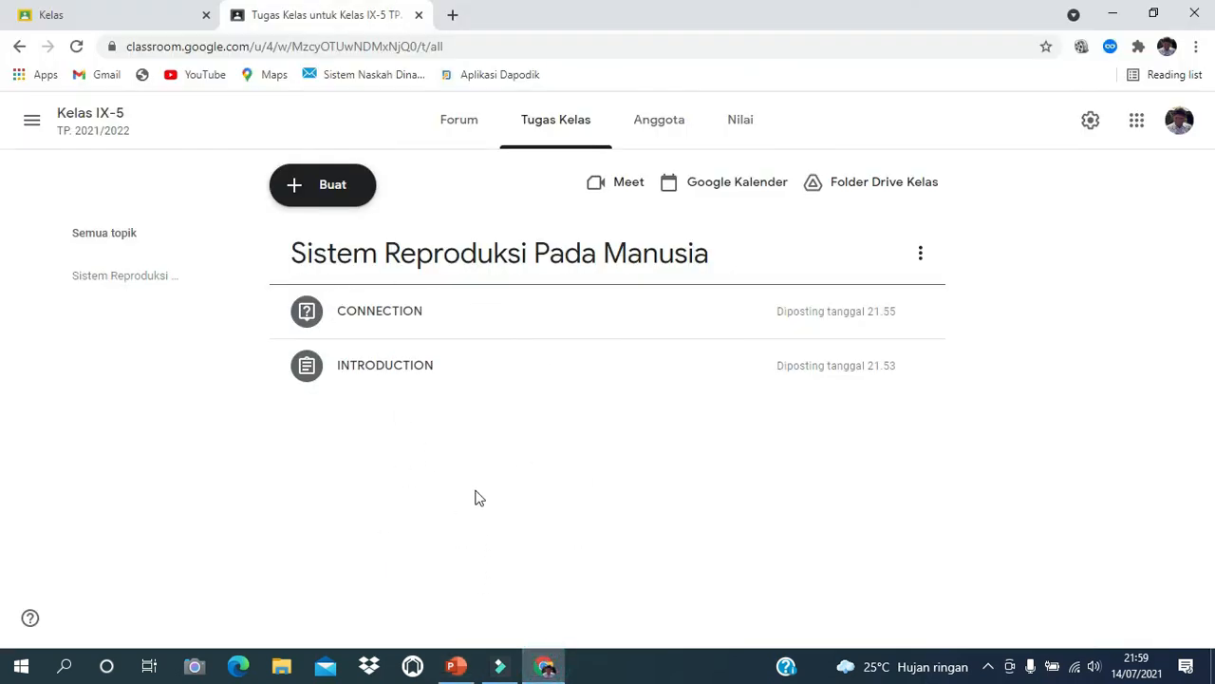
Create an assignment titled APLICATION and paste the copied APLICATION slide text as its instructions.
click(324, 192)
click(362, 250)
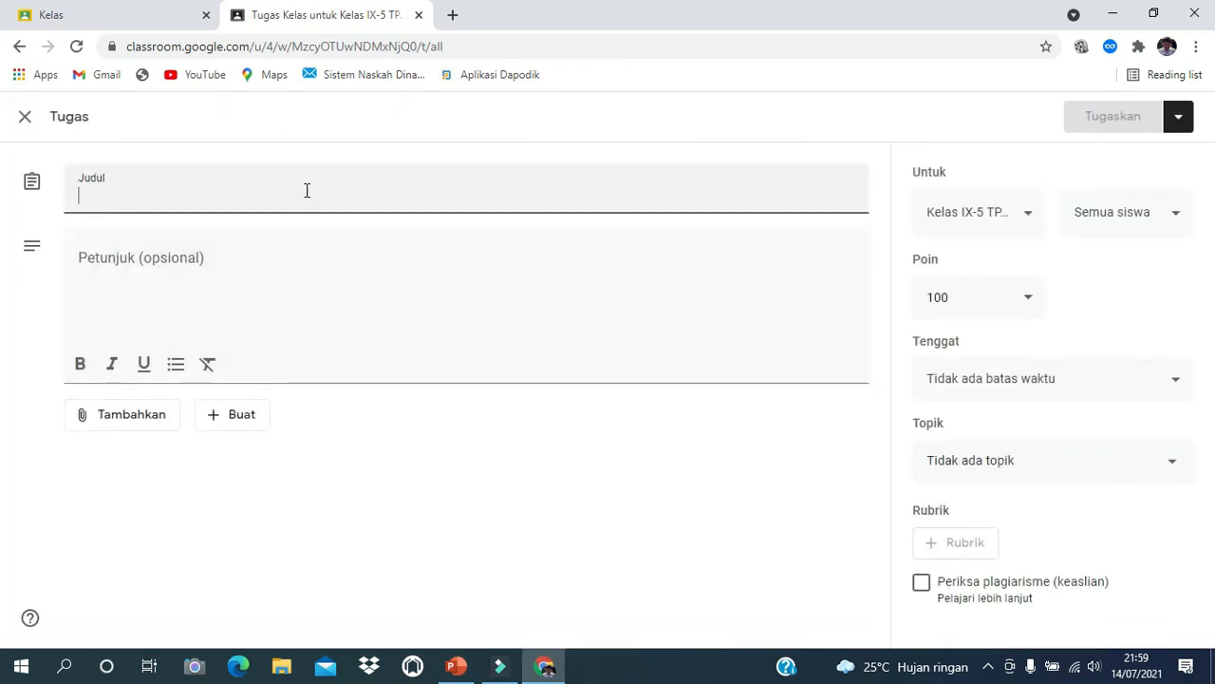
text(APLICATION)
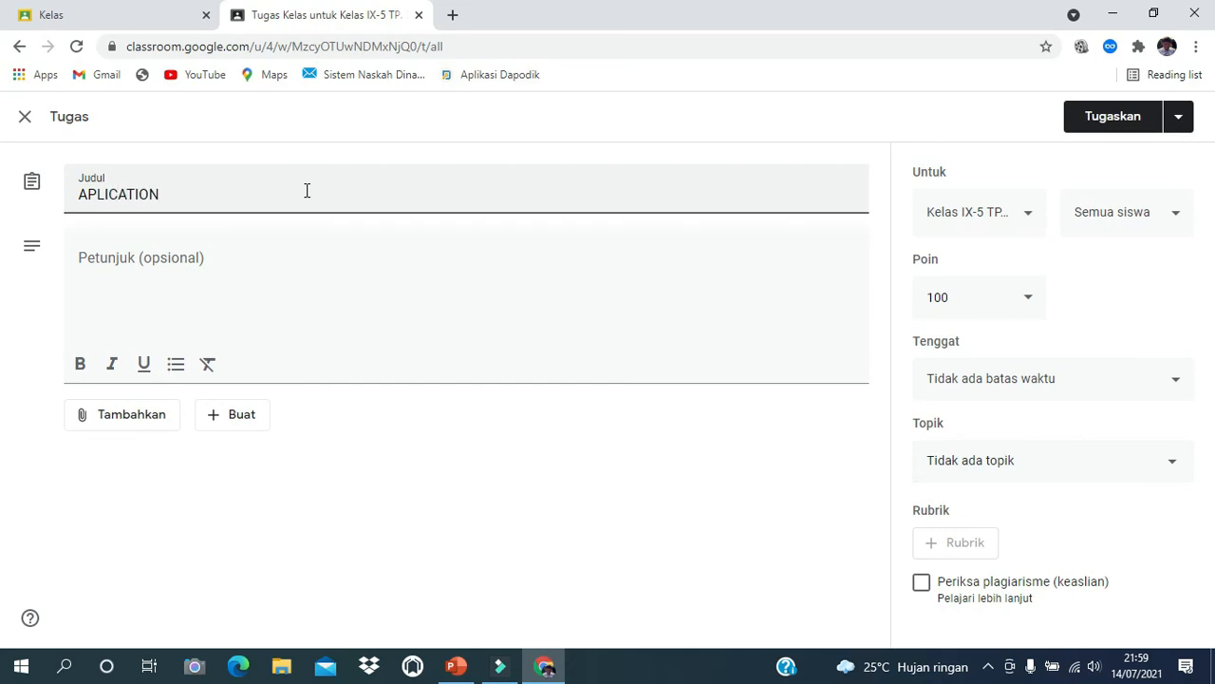
click(304, 271)
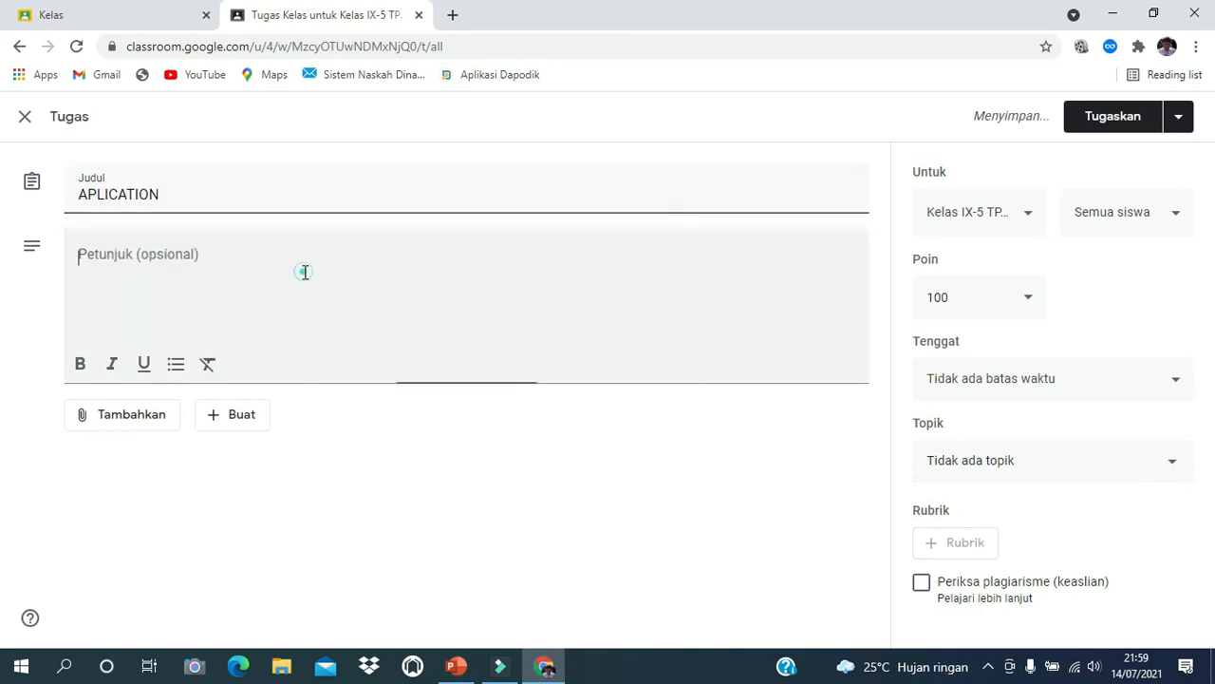
text(Mengamati : Silahkan perhatikan materi yang ada pada lampiran "9.1 Sistem Reproduksi Pada Manusia [materi]"  Menanya : Jelaskan jenis apakah pembelahan sel yang terjadi pada proses spermatogenesis dan oogenesis? Jelaskan factor penyebab salah satu gangguan kesehatan reproduksi pada manusia dan upaya pencegahannya?  Mengumpulkan Informasi : Berdasarkan pertanyaan tersebut, silahkan carilah informasi dari buku paketmu atau link yang disediakan pada lampiran materi yang dibagikan  Mengasosiasikan Informasi : Berdasarkan informasi yang kamu peroleh buatlah kesimpulan atas pertanyaan yang telah disampaikan pada bagian "Menanya"  Mengkomunikasikan : Sampaikan hasil kesimpulanmu dengan membuatnya dalam sebuah Video yang menampilkan dirimu yang sedang menjelaskan, video dikirim dalam lampiran saat menyerahkan tugas.)
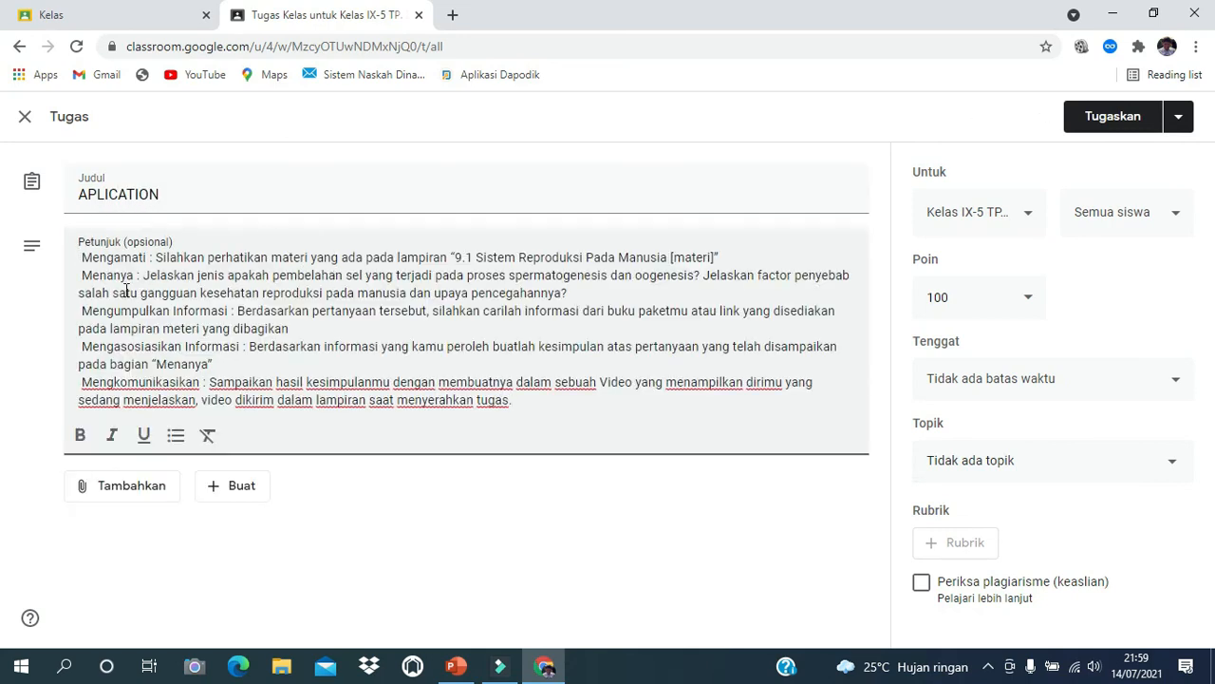
Remove the leading spaces before all five paragraphs of the APLICATION instructions, from Mengamati to Mengkomunikasikan.
click(81, 257)
key(BackSpace)
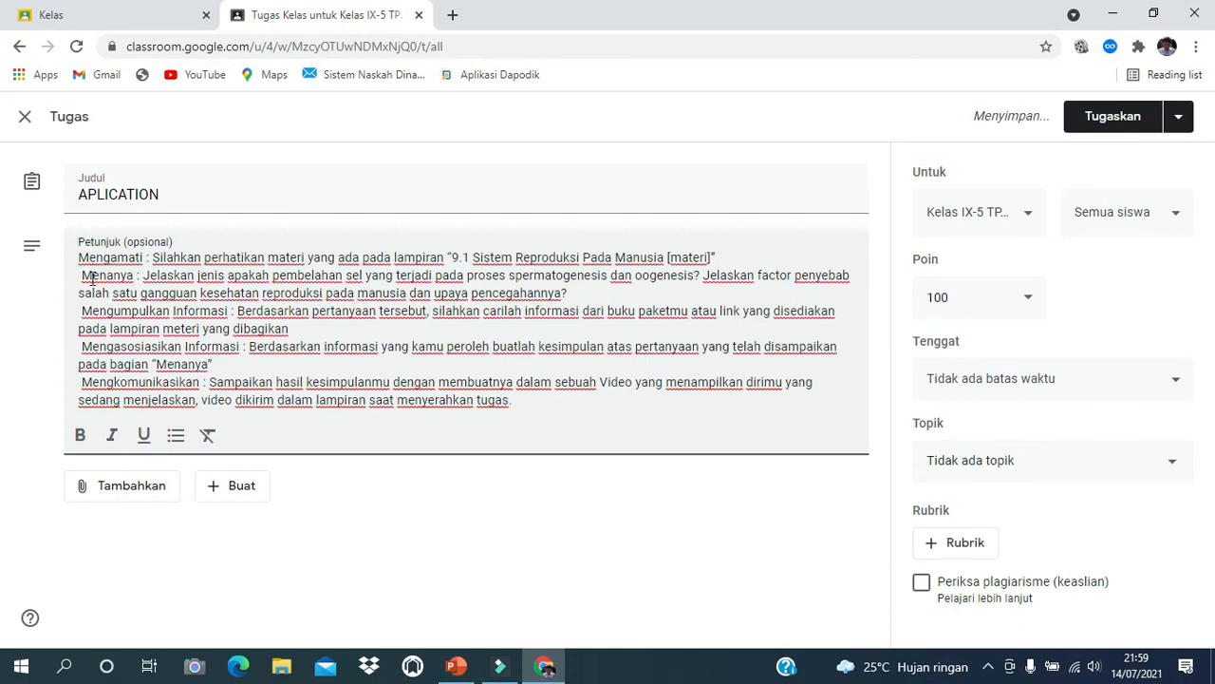
click(82, 276)
key(BackSpace)
key(BackSpace)
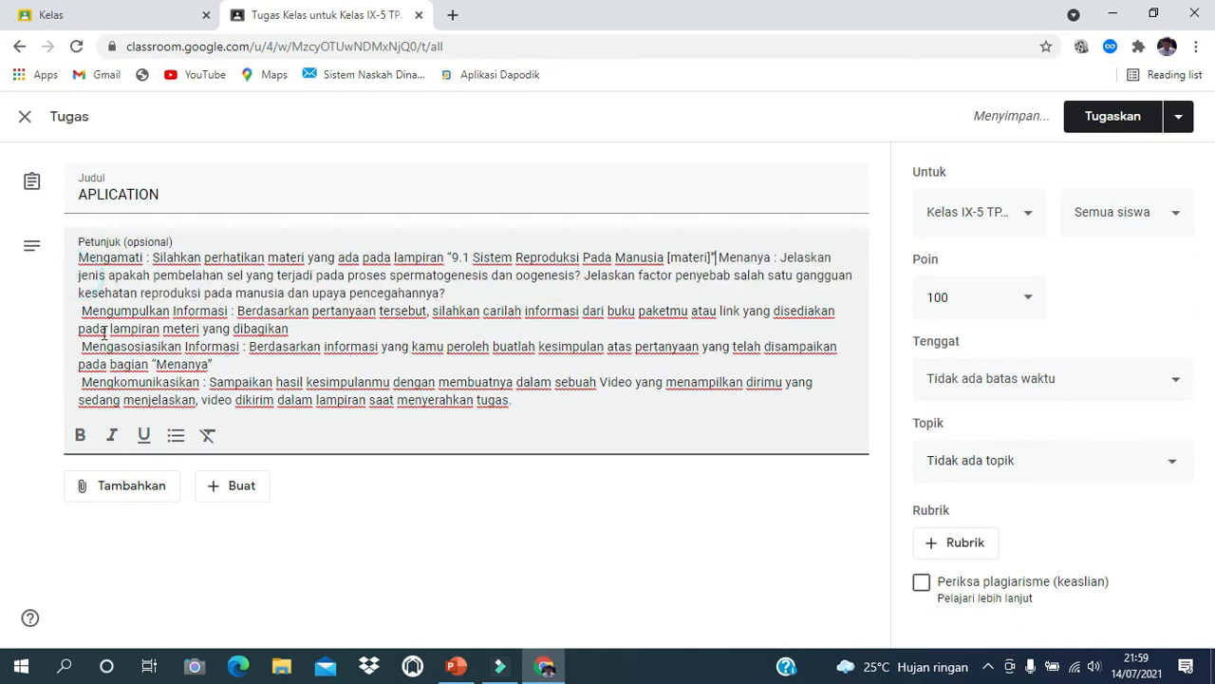
click(81, 312)
key(BackSpace)
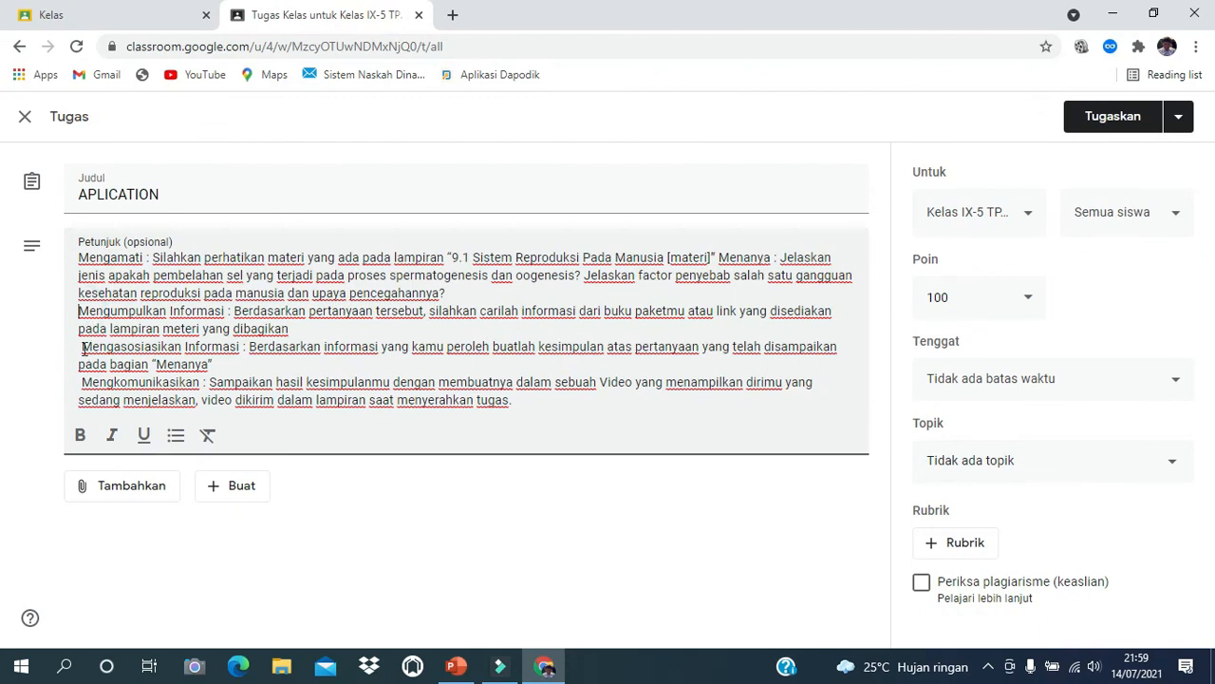
click(82, 347)
key(BackSpace)
click(83, 380)
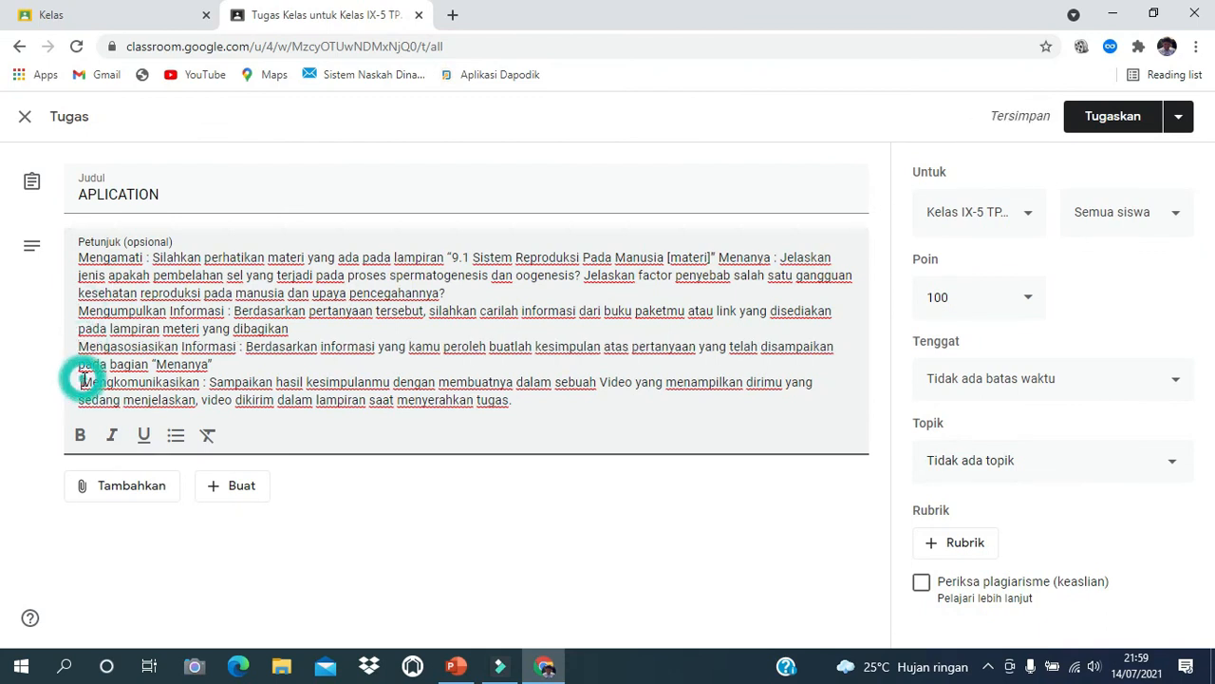
key(BackSpace)
Separate the Mengamati, Menanya, Mengumpulkan Informasi, Mengasosiasikan Informasi and Mengkomunikasikan paragraphs with blank lines.
click(720, 257)
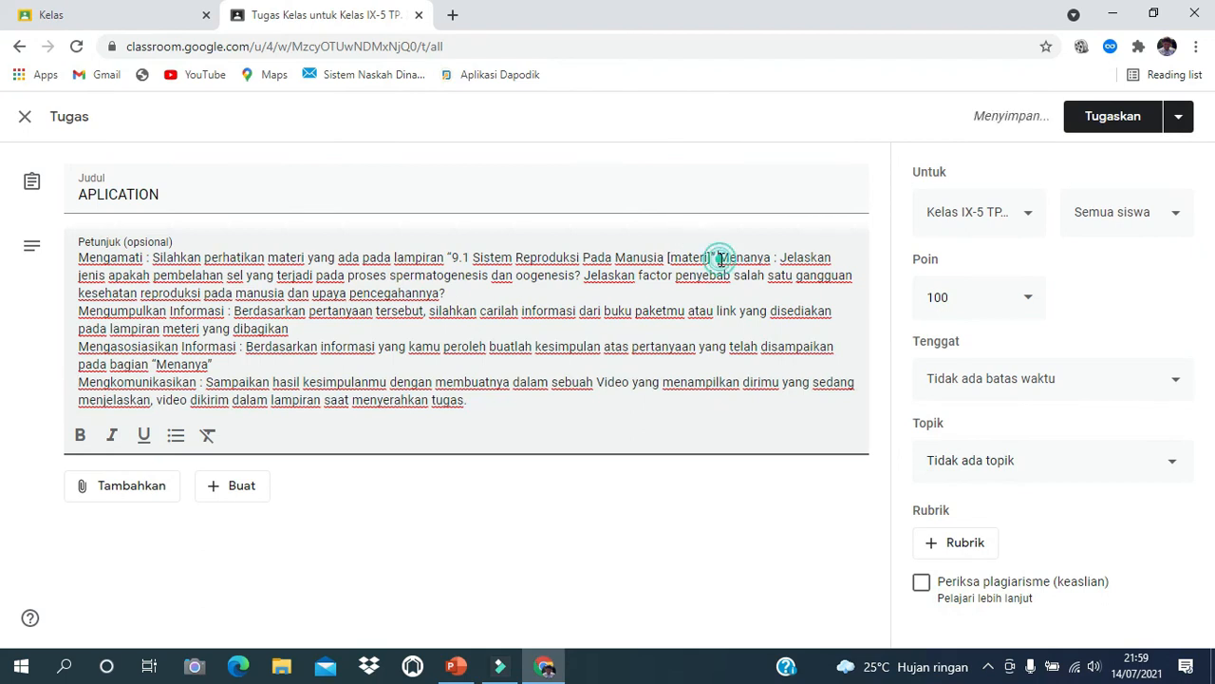
key(Return)
key(Return)
click(634, 308)
key(Return)
click(372, 368)
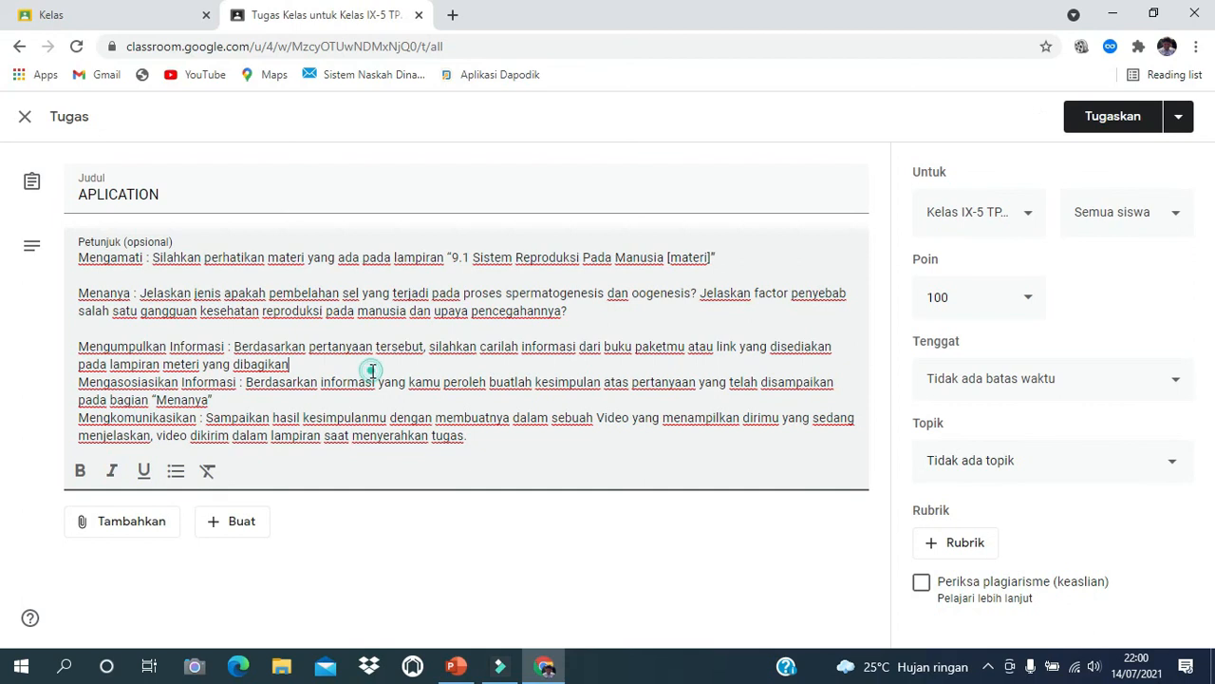
key(Return)
click(328, 421)
key(Return)
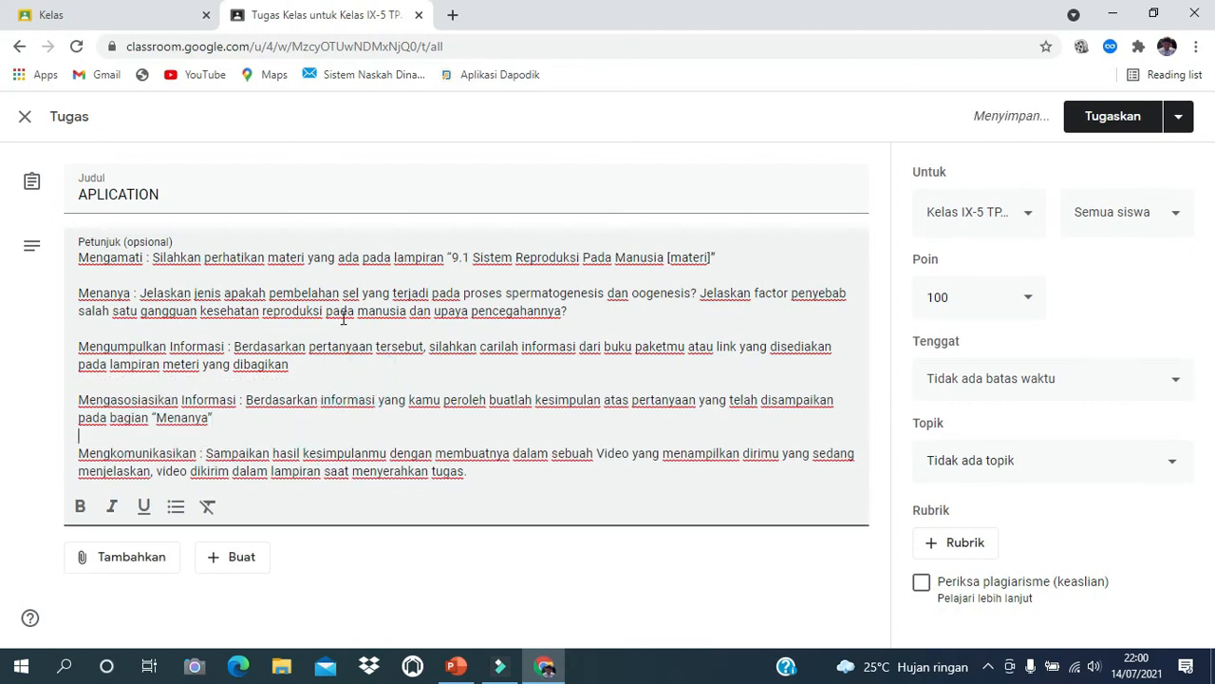
Add the opening line "Lakukan langkah-langkah kegiatan sebagai berikut" above the Mengamati paragraph.
click(79, 257)
key(Return)
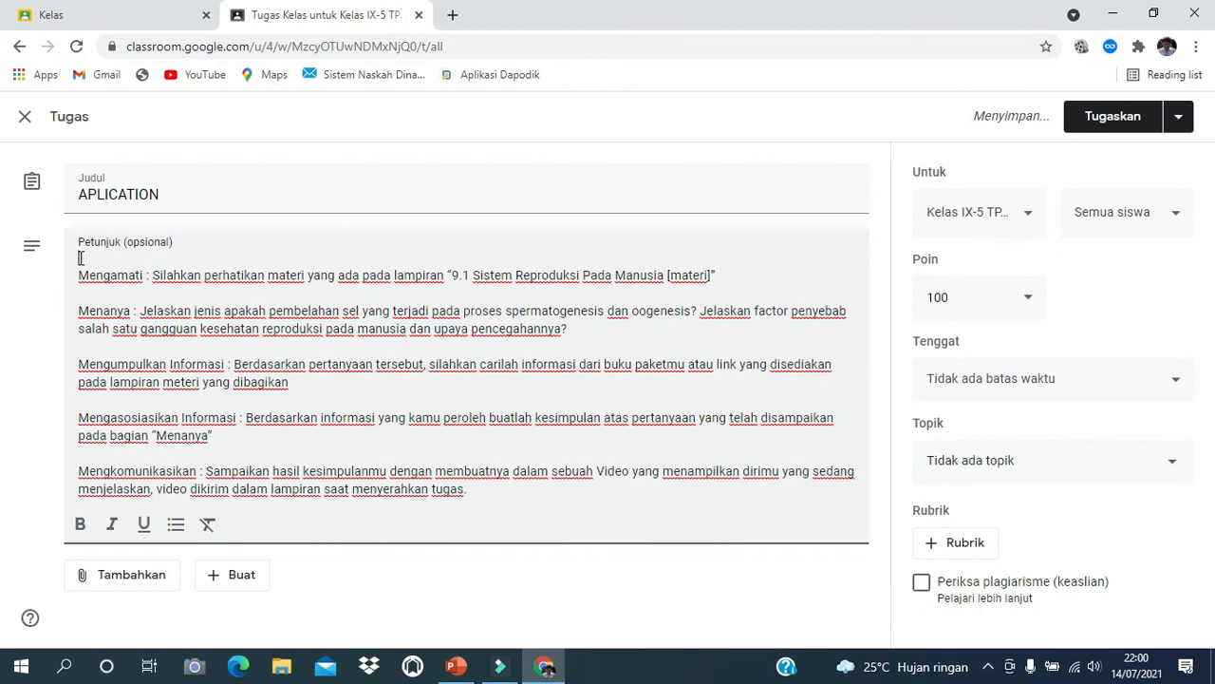
text(Lakukan langkah-langkah kegiatan sebagai berikut)
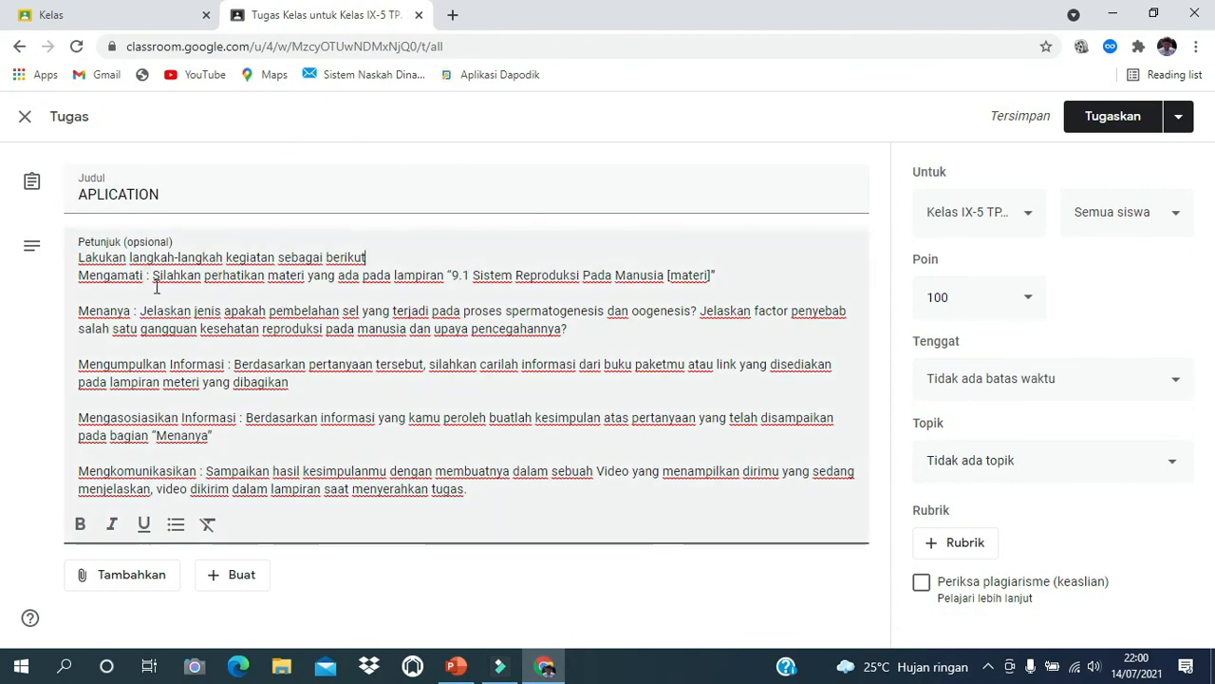
Upload the PowerPoint file "9.1 Sistem Reproduksi Pada Manusia [materi]" as an attachment with the access option Siswa dapat melihat file.
click(154, 576)
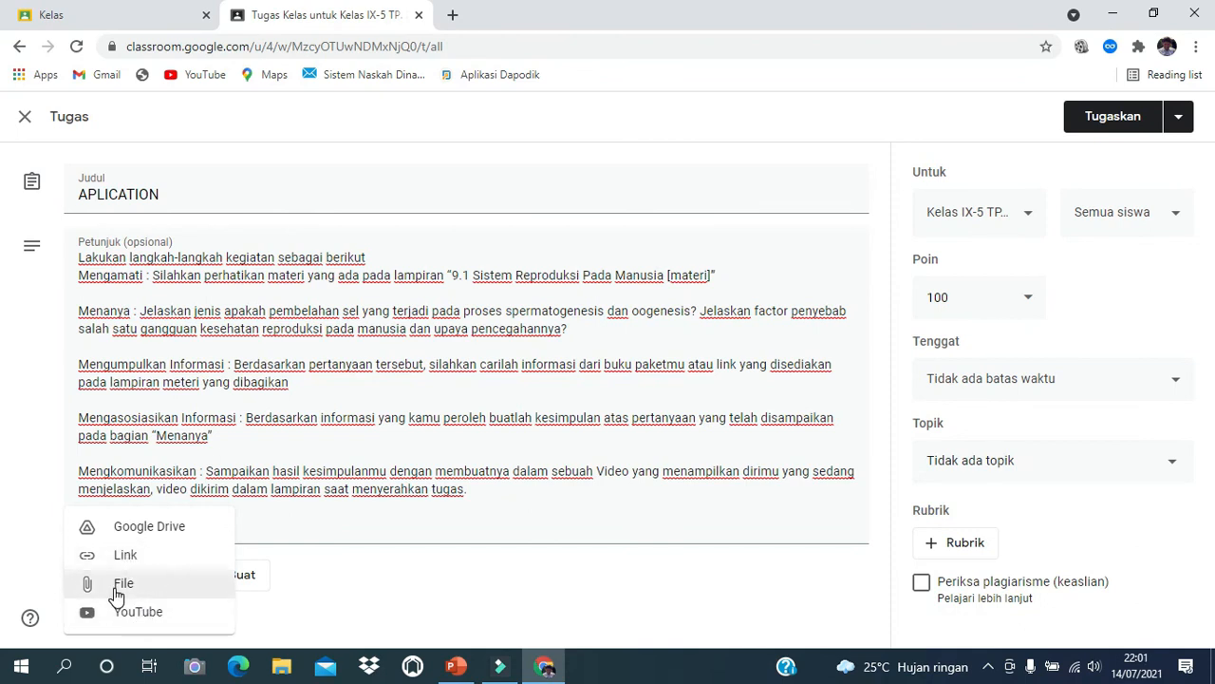
click(116, 586)
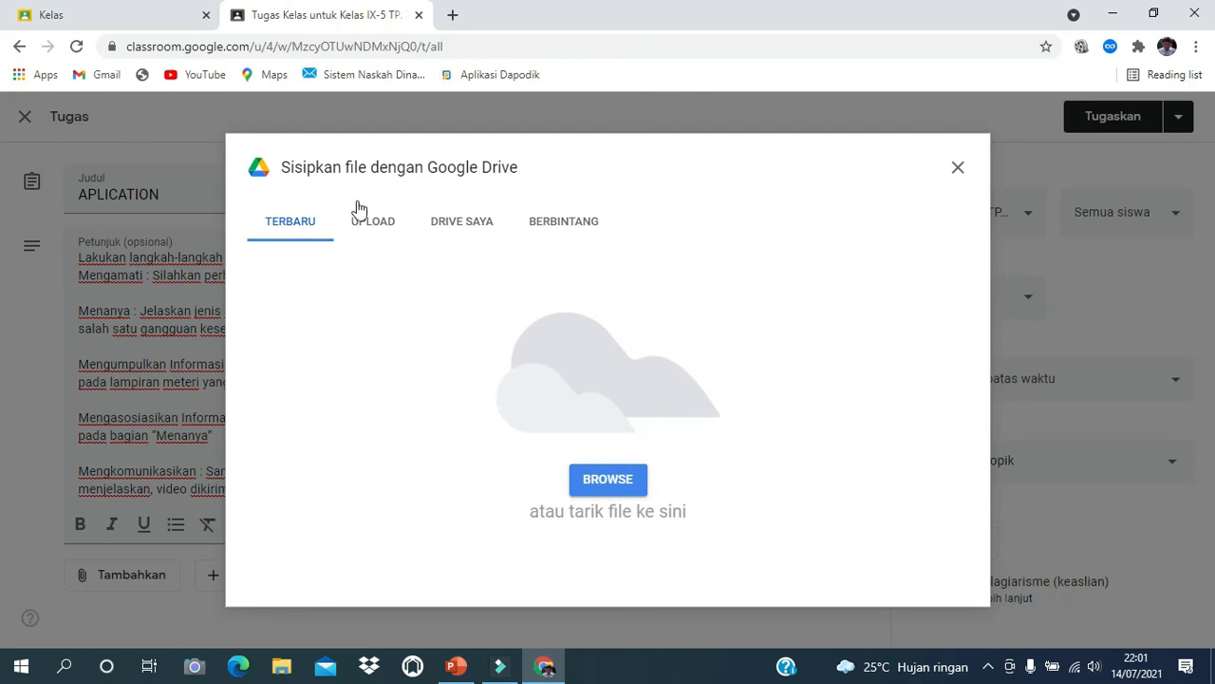
click(369, 231)
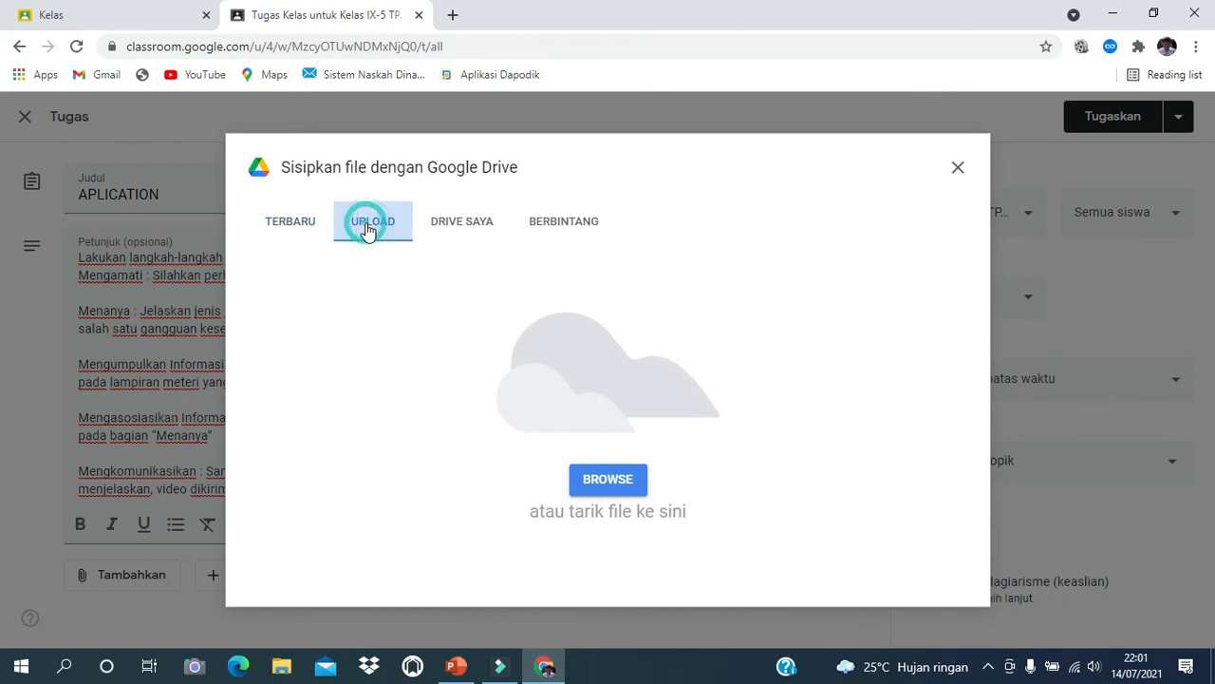
click(608, 483)
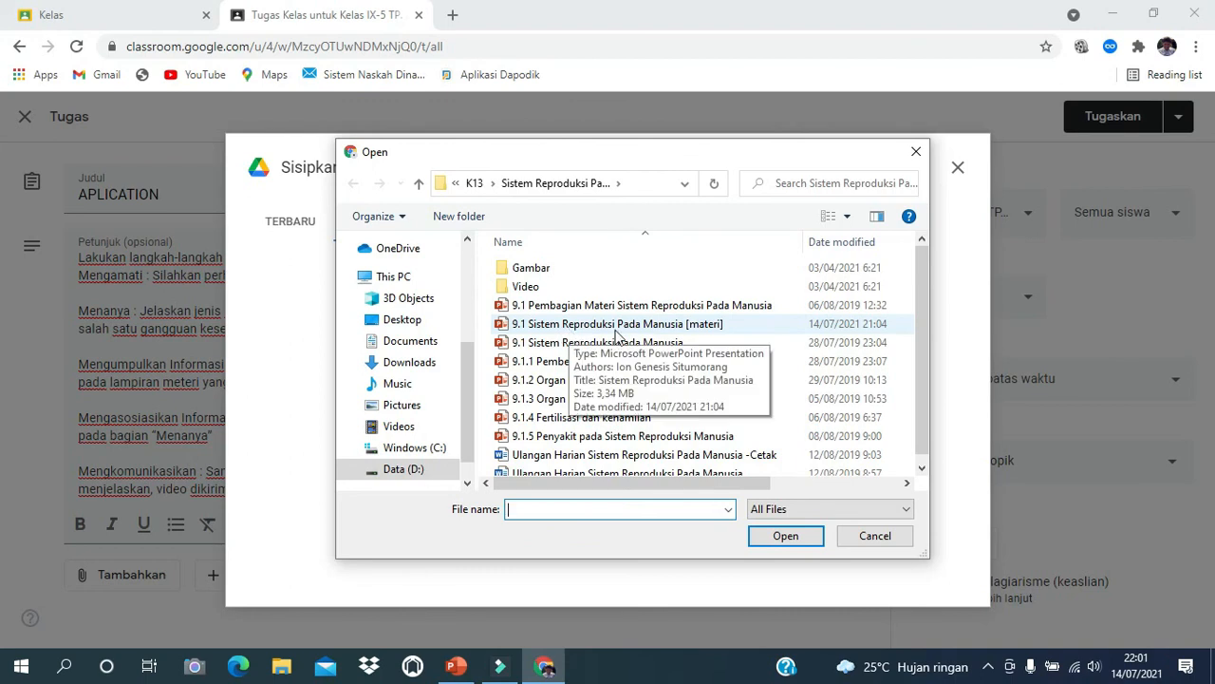
click(658, 328)
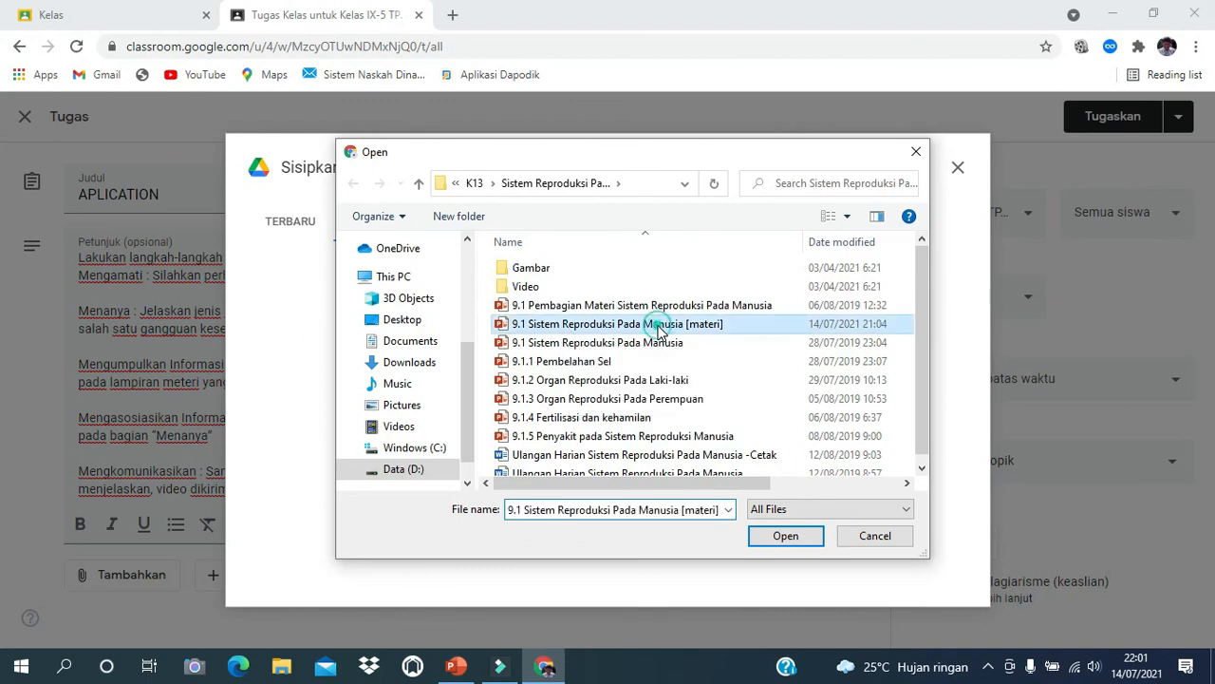
click(801, 539)
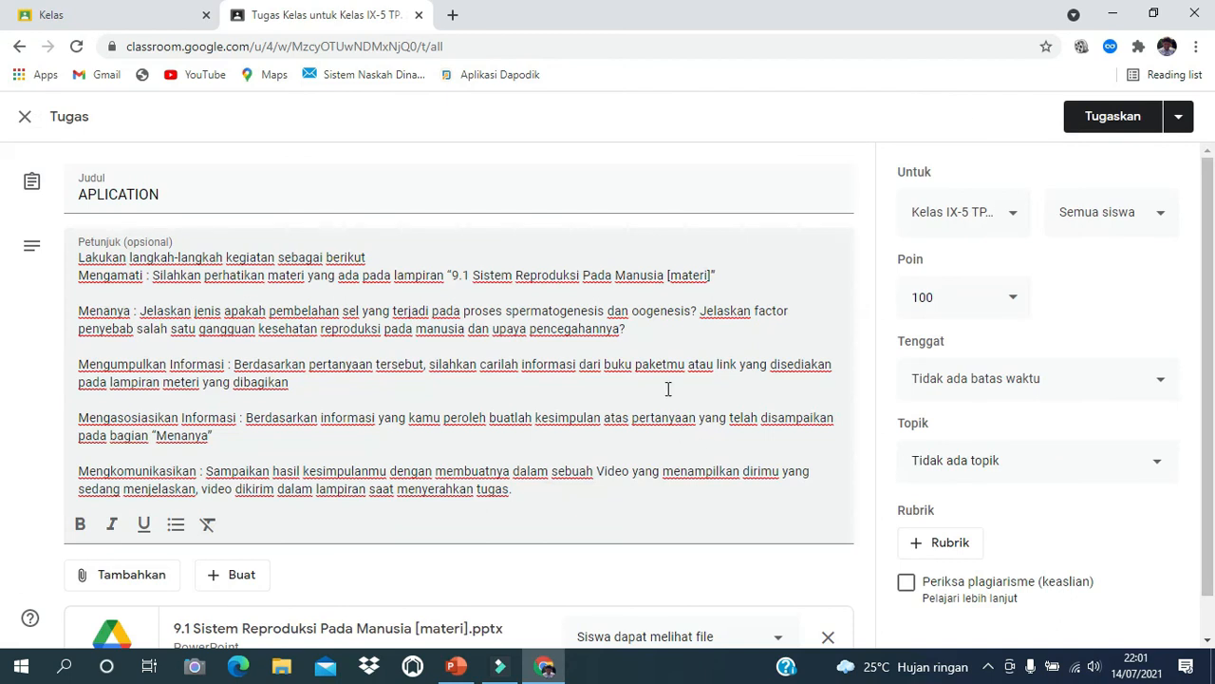
scroll(589, 283, down, 1)
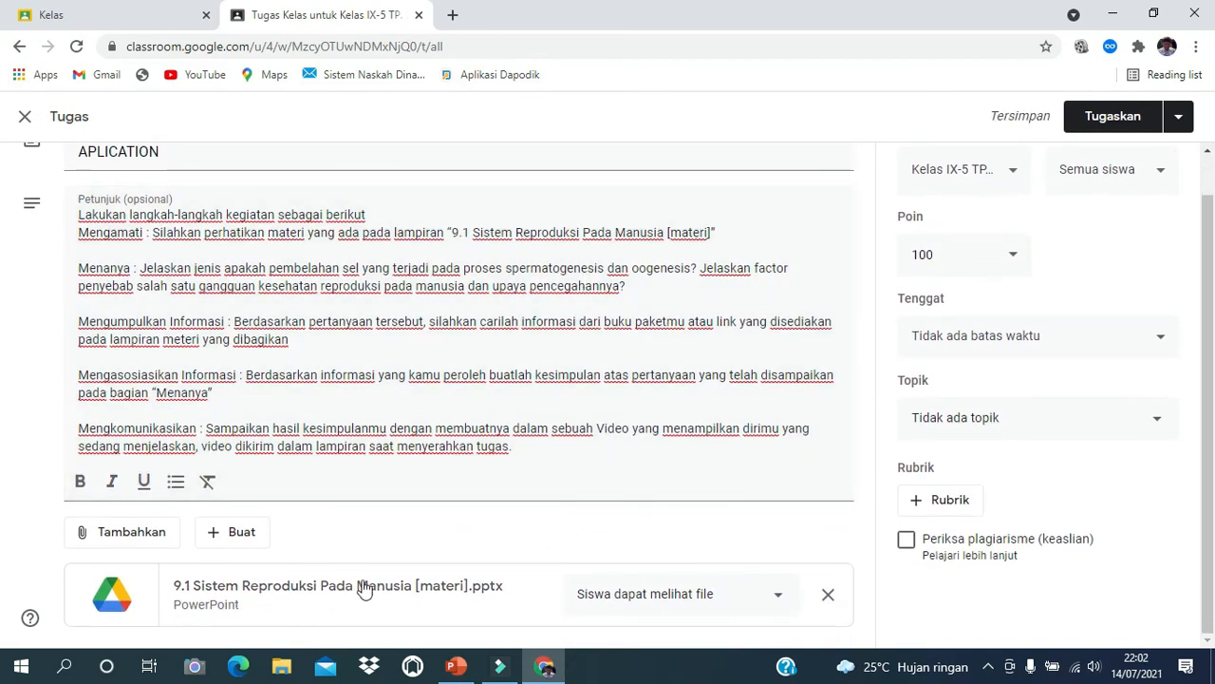
click(726, 598)
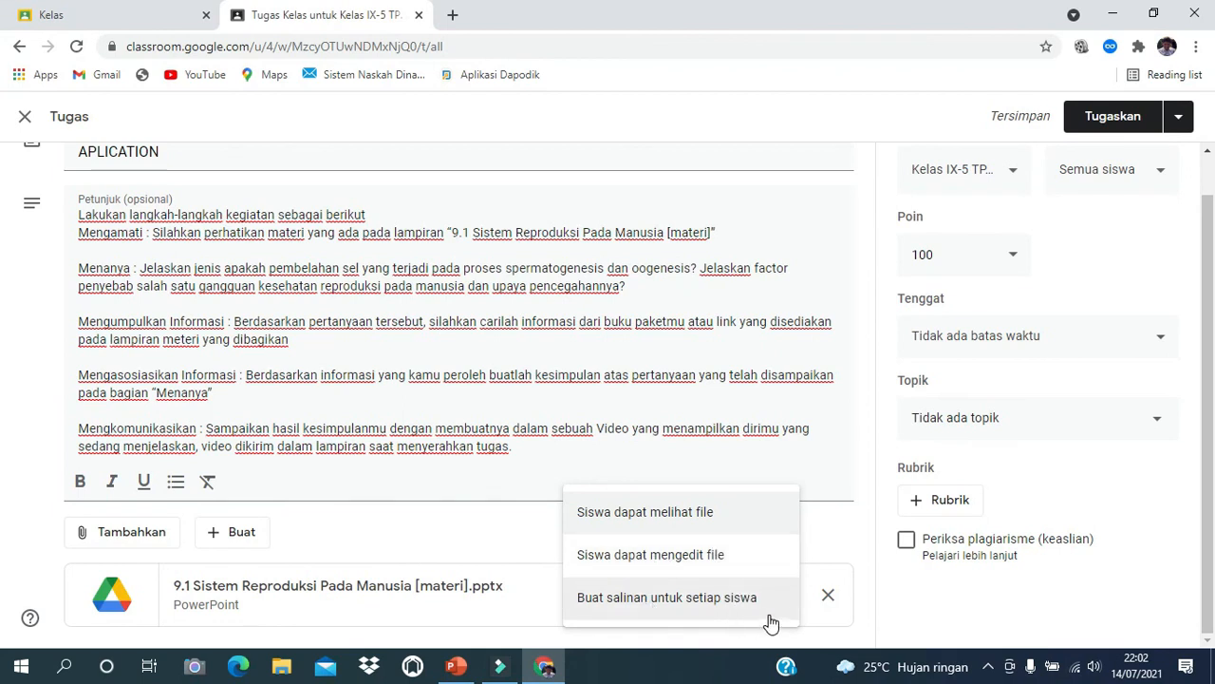
click(718, 513)
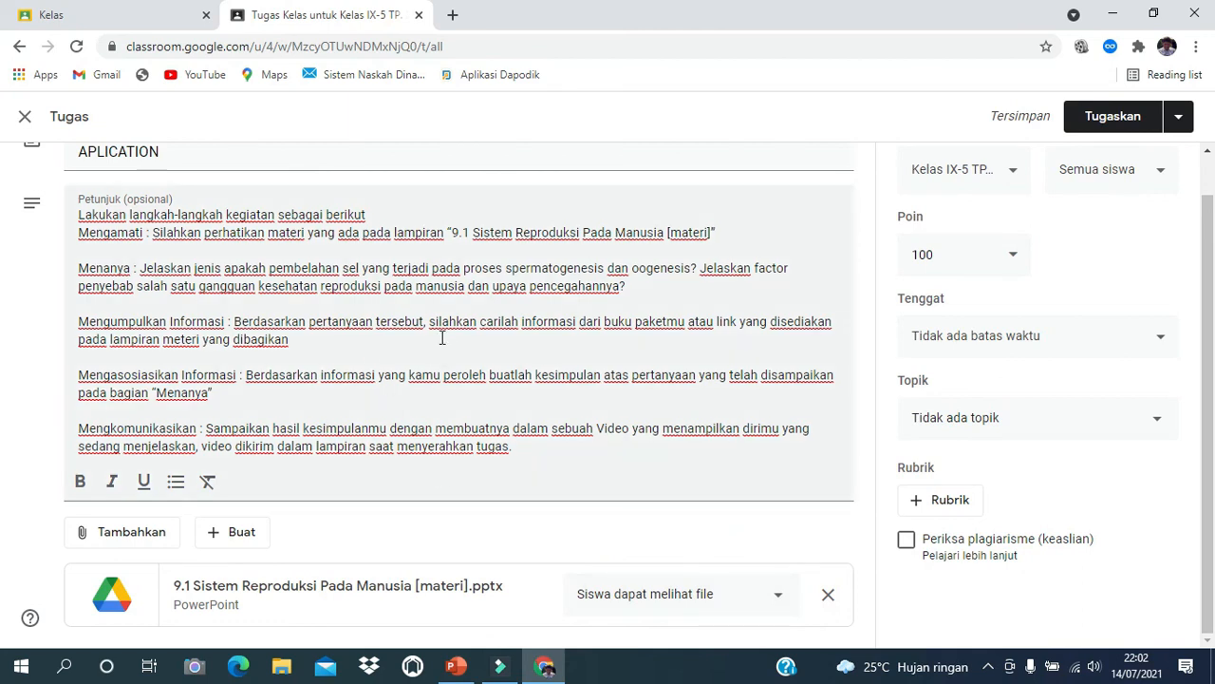
Assign the APLICATION assignment to the topic Sistem Reproduksi Pada Manusia and publish it.
scroll(619, 370, up, 1)
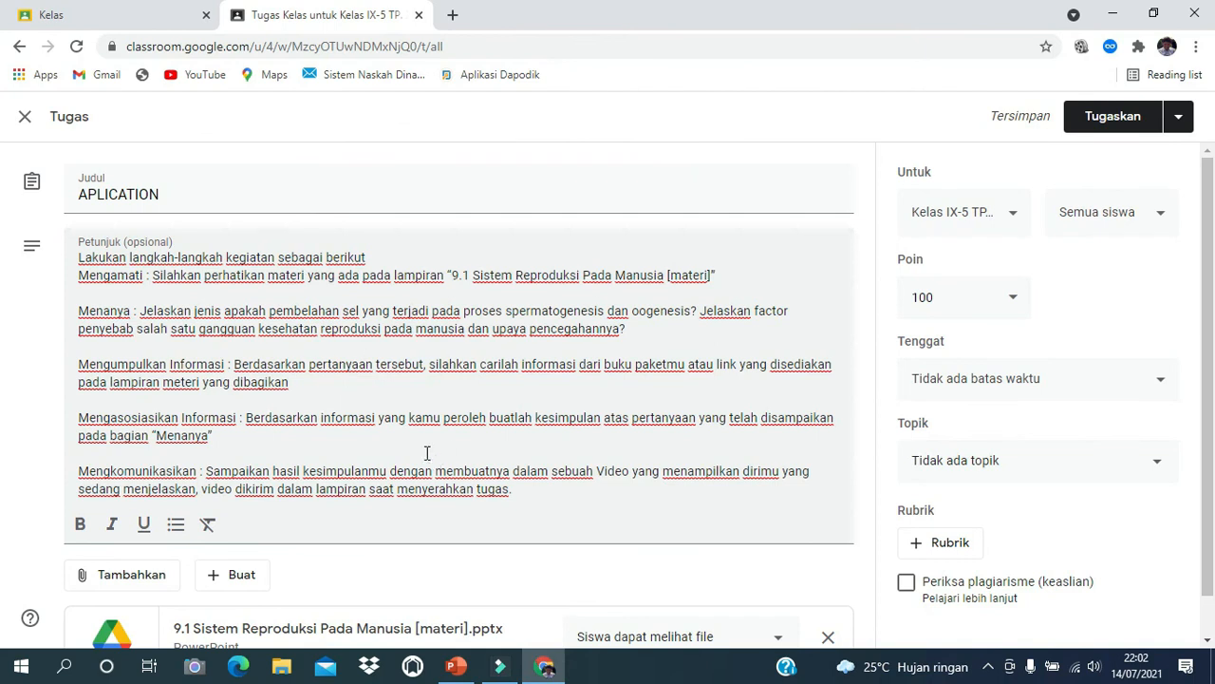
scroll(756, 471, down, 1)
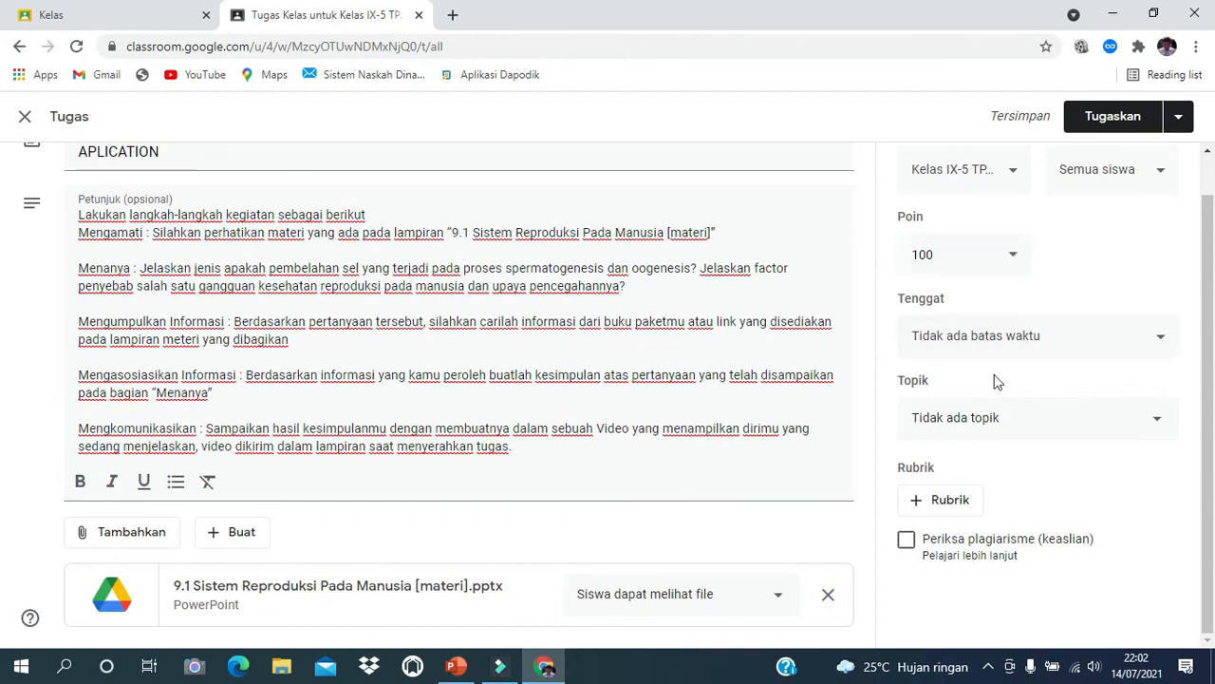
click(1157, 425)
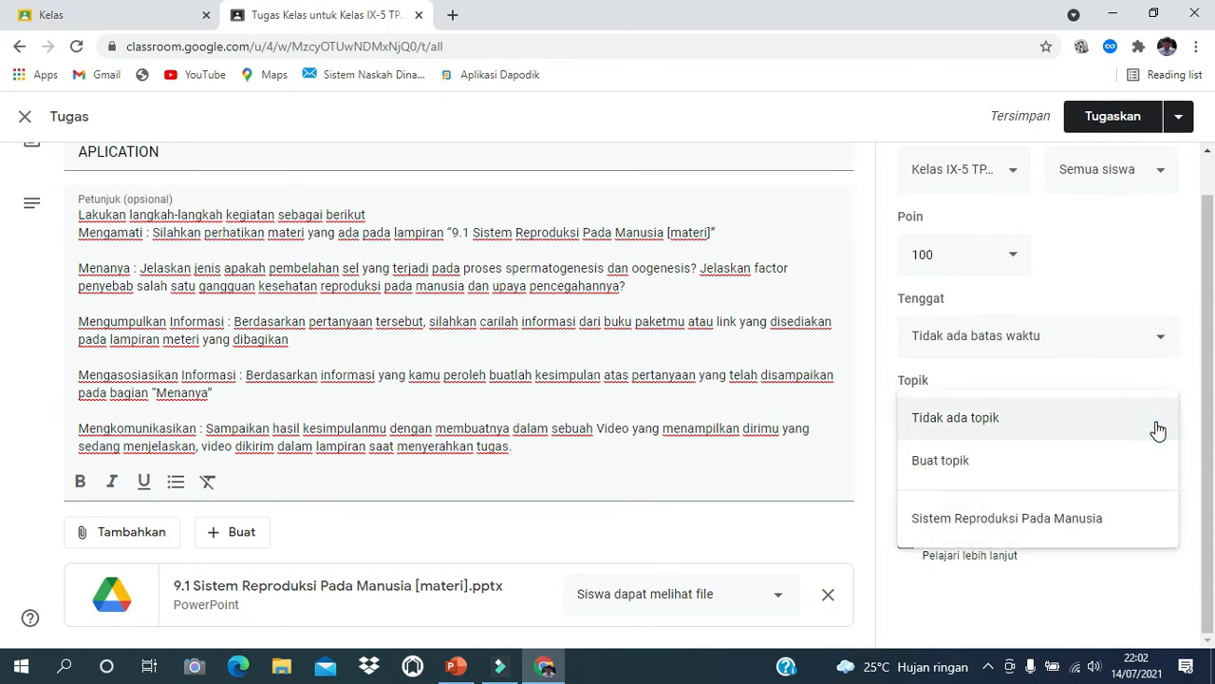
click(999, 522)
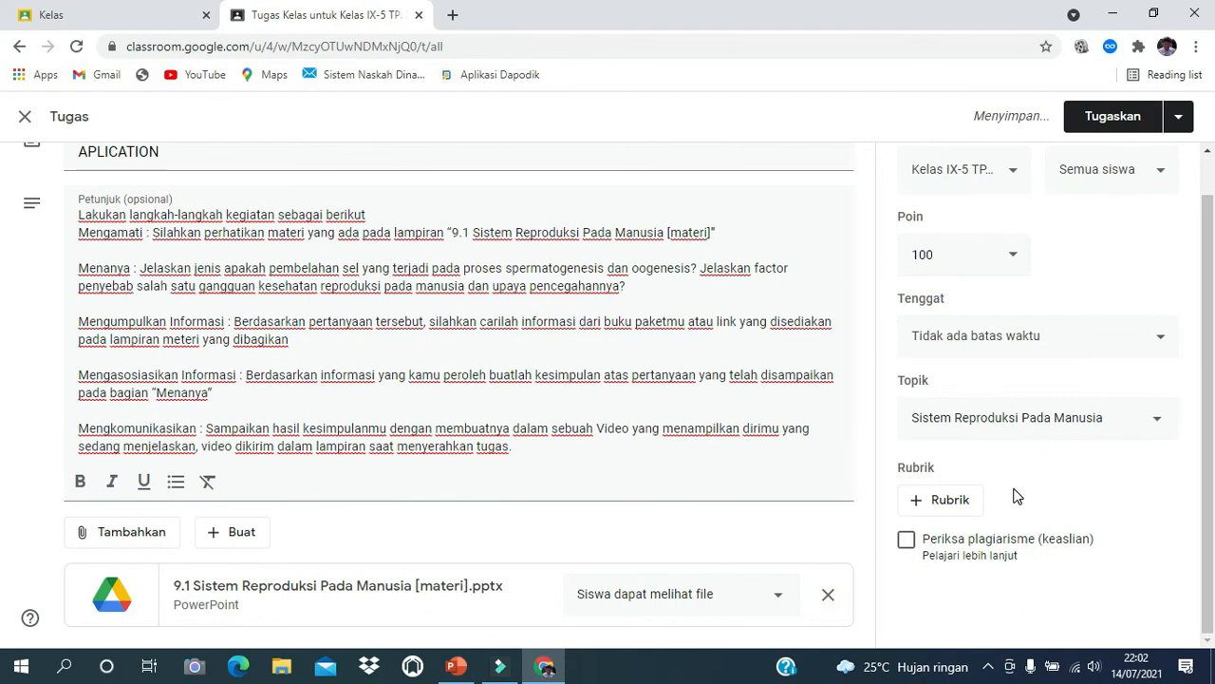
scroll(1035, 399, up, 1)
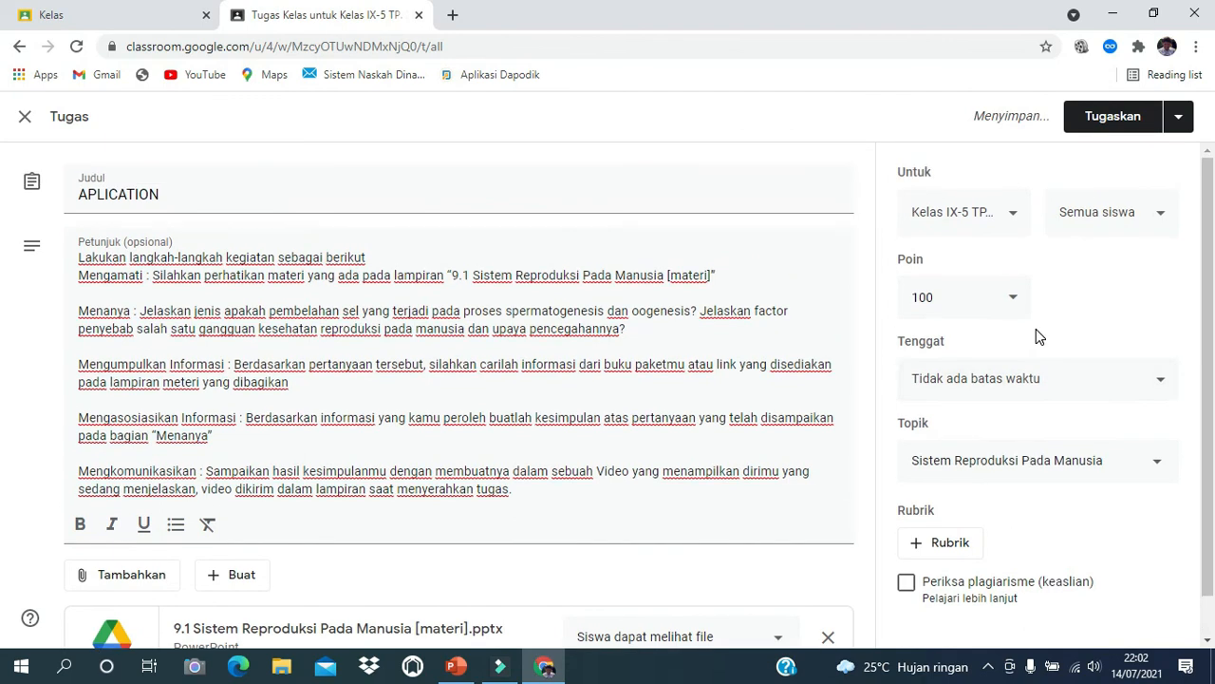
click(1122, 116)
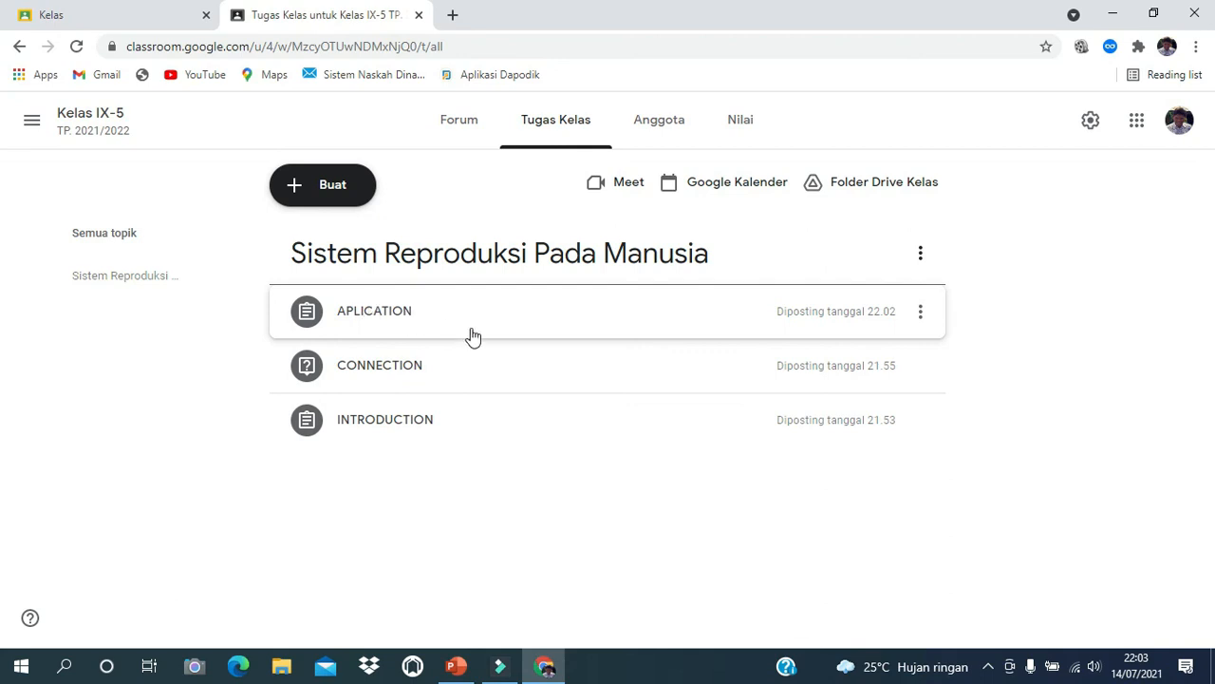
Switch to PowerPoint and copy the two questions from the REFLECTION slide.
mouse_move(456, 665)
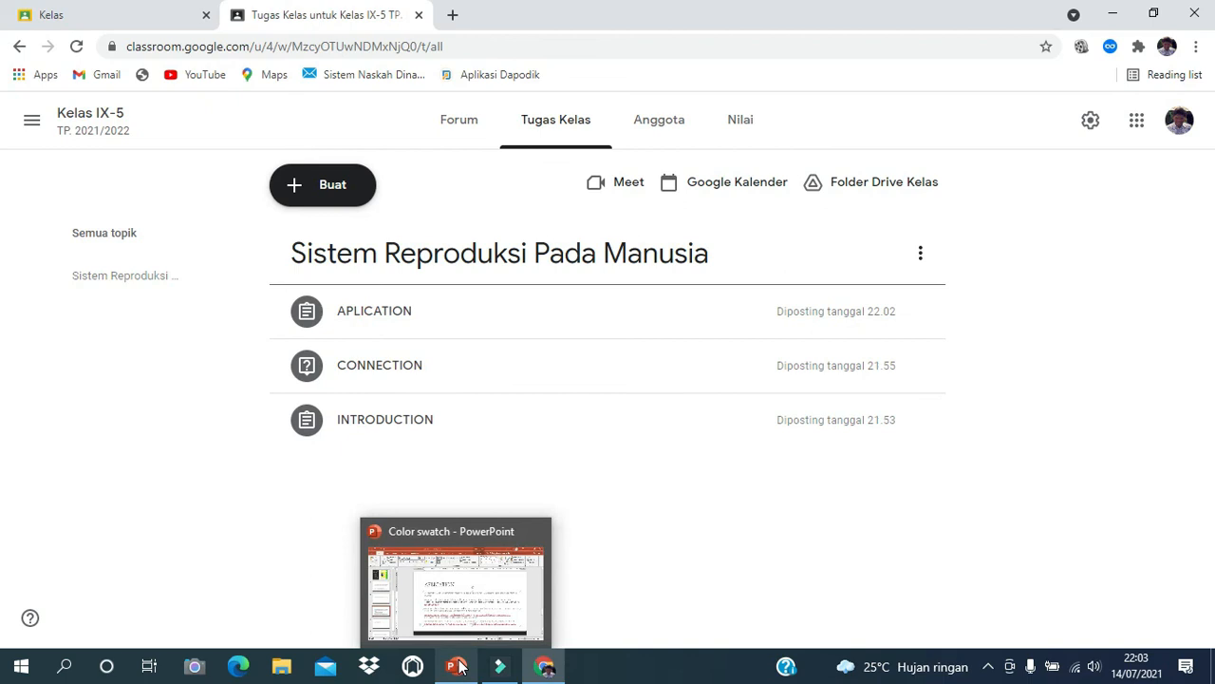
click(459, 608)
scroll(104, 498, down, 2)
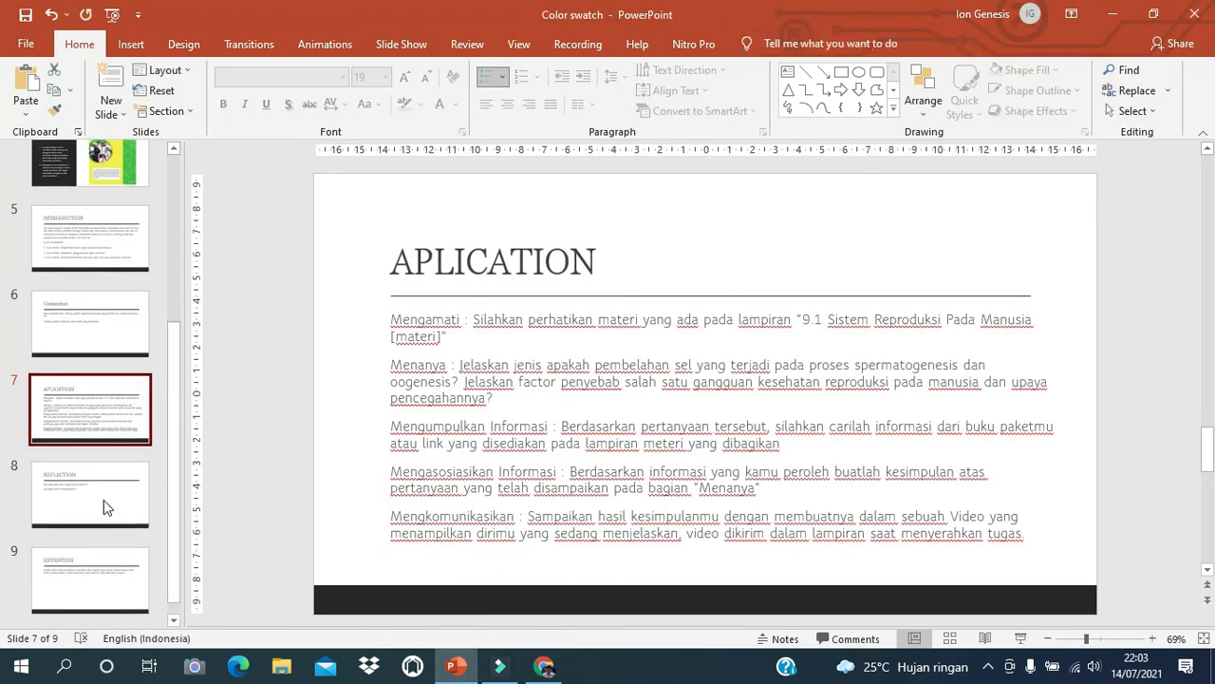
click(103, 500)
drag(397, 321, 626, 345)
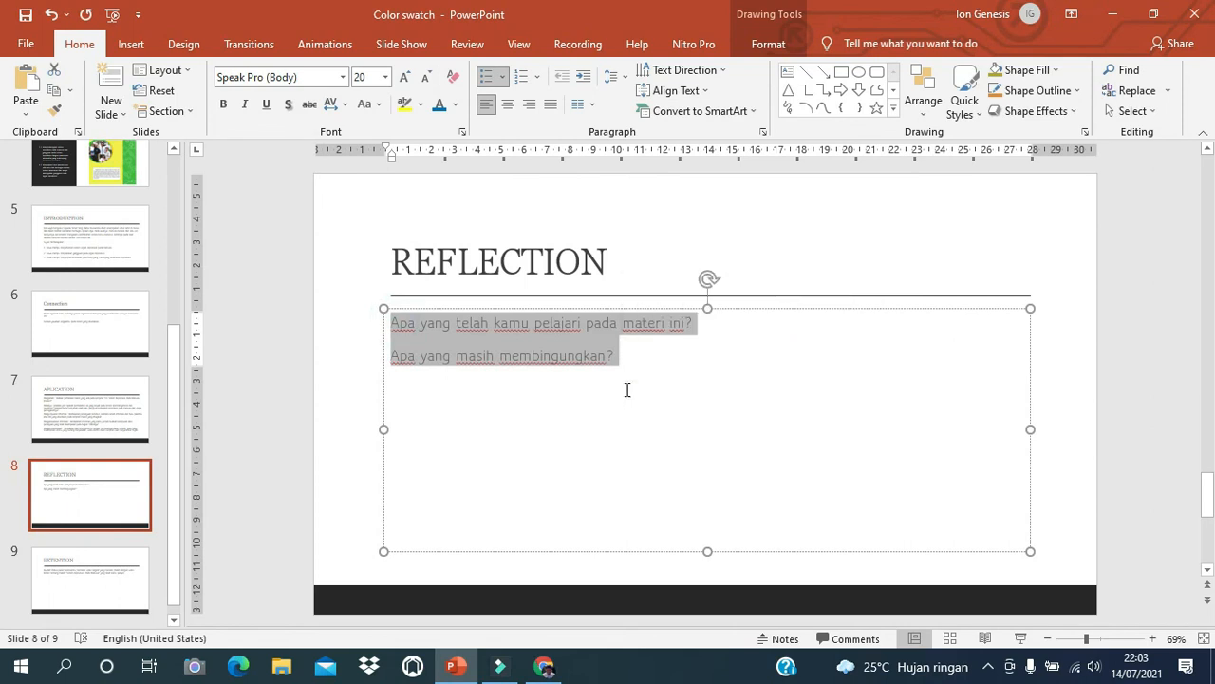
Back in Google Classroom, create a question titled REFLECTION with the instruction "Jawablah pada kolom yang tersedia," followed by the two copied questions.
click(458, 666)
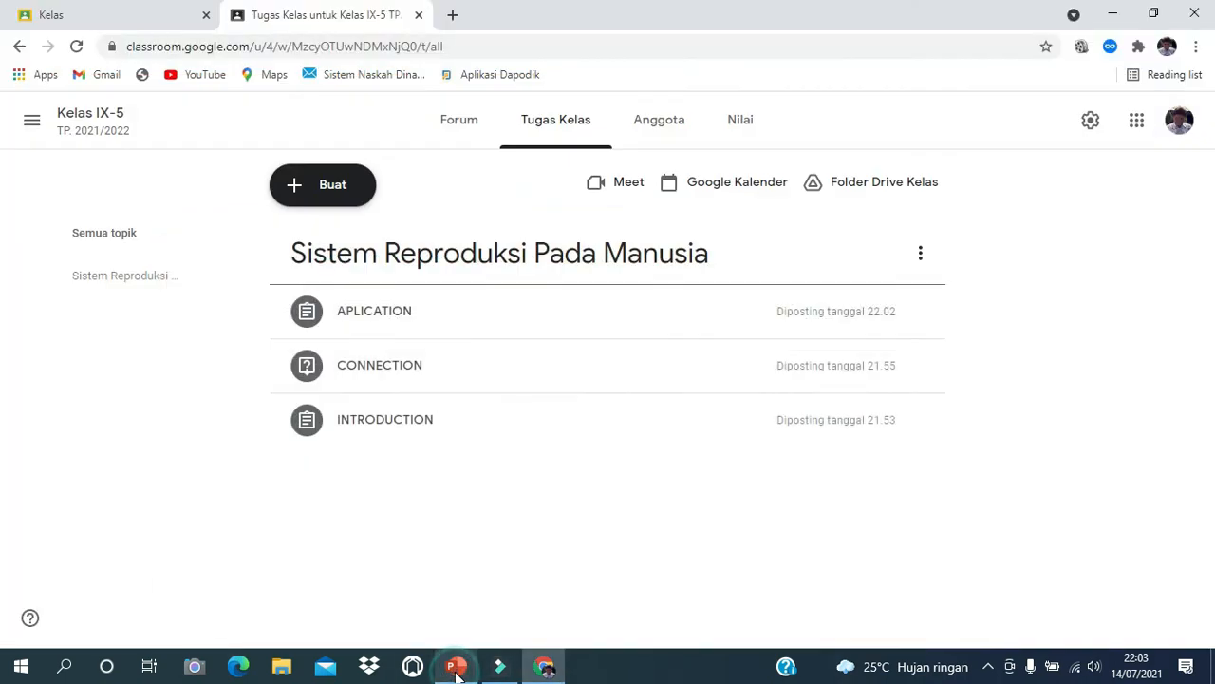
click(338, 207)
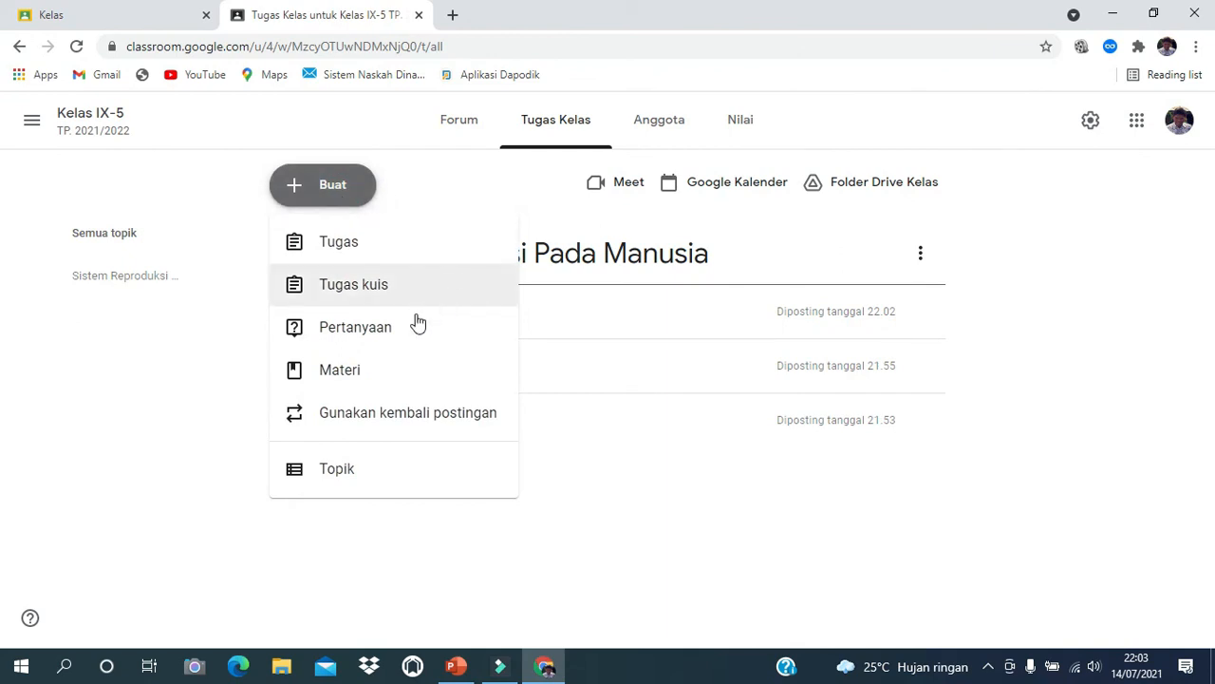
click(361, 337)
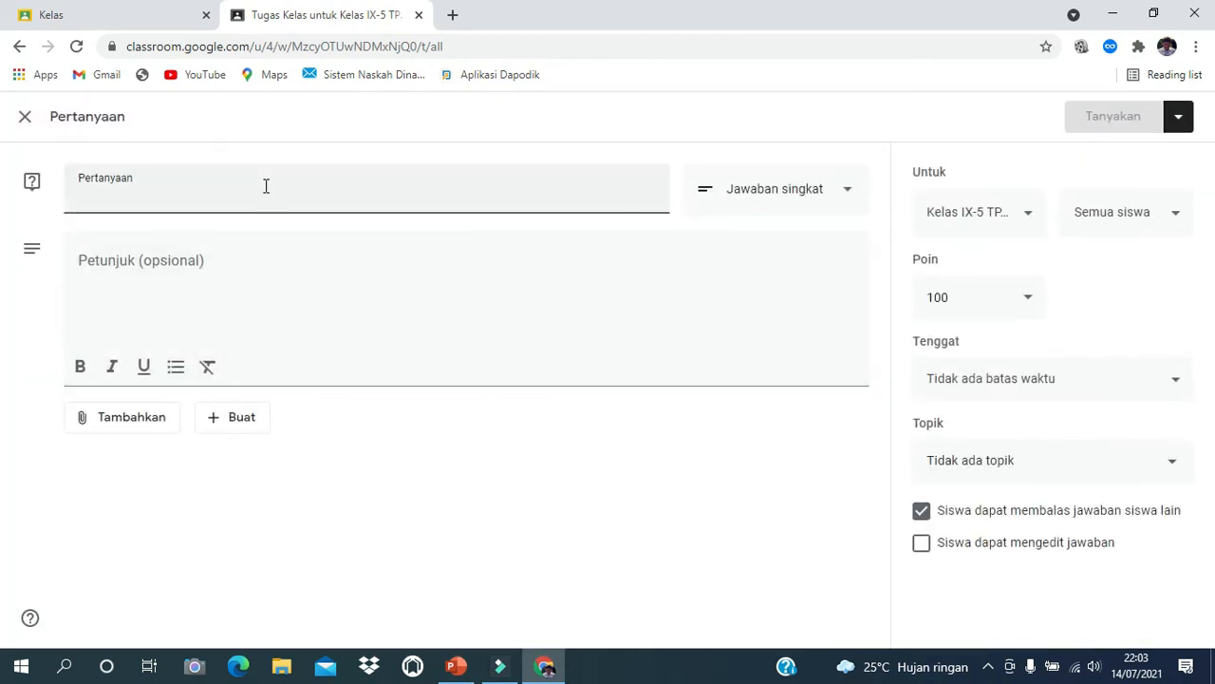
text(REFLECTION)
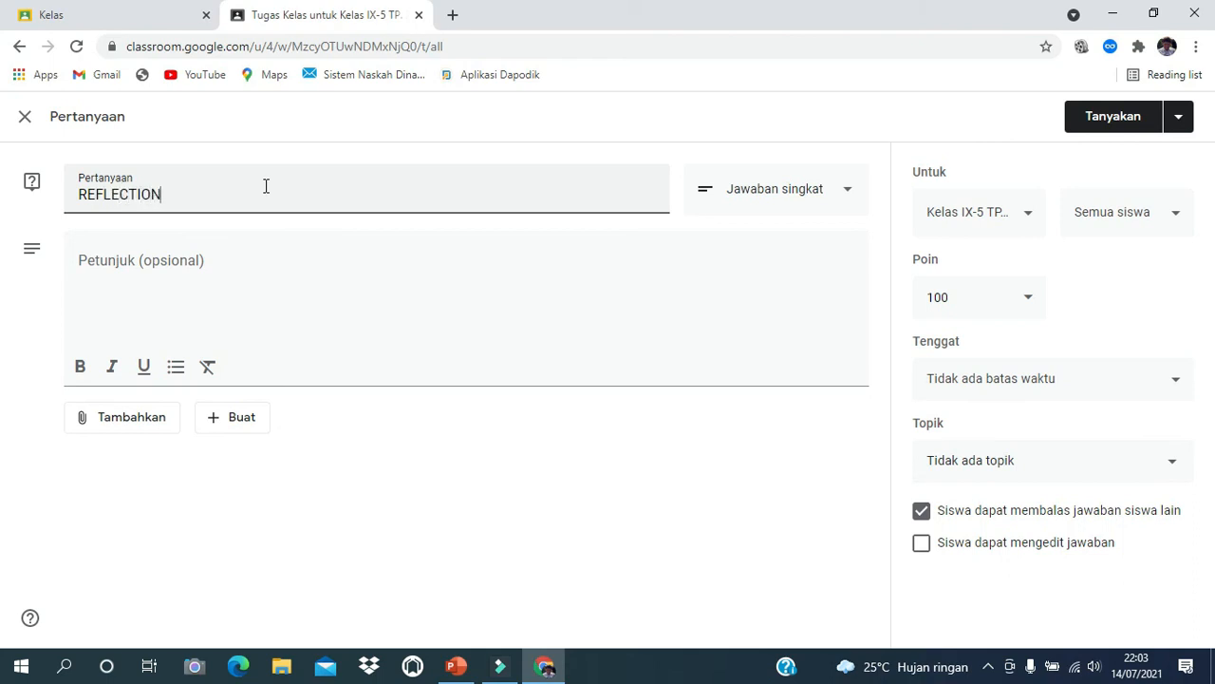
click(293, 275)
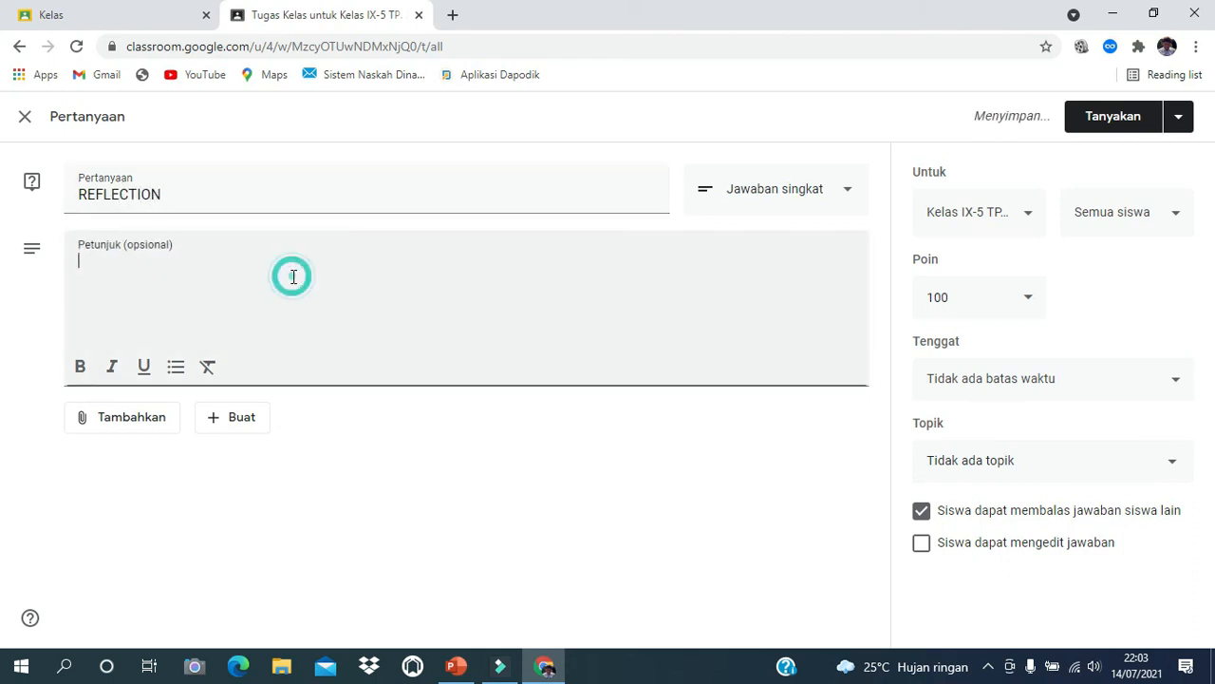
text(Jawablah pada kolom yang tersedia,  Apa yang telah kamu pelajari pada materi ini?  Apa yang masih membingungkan?)
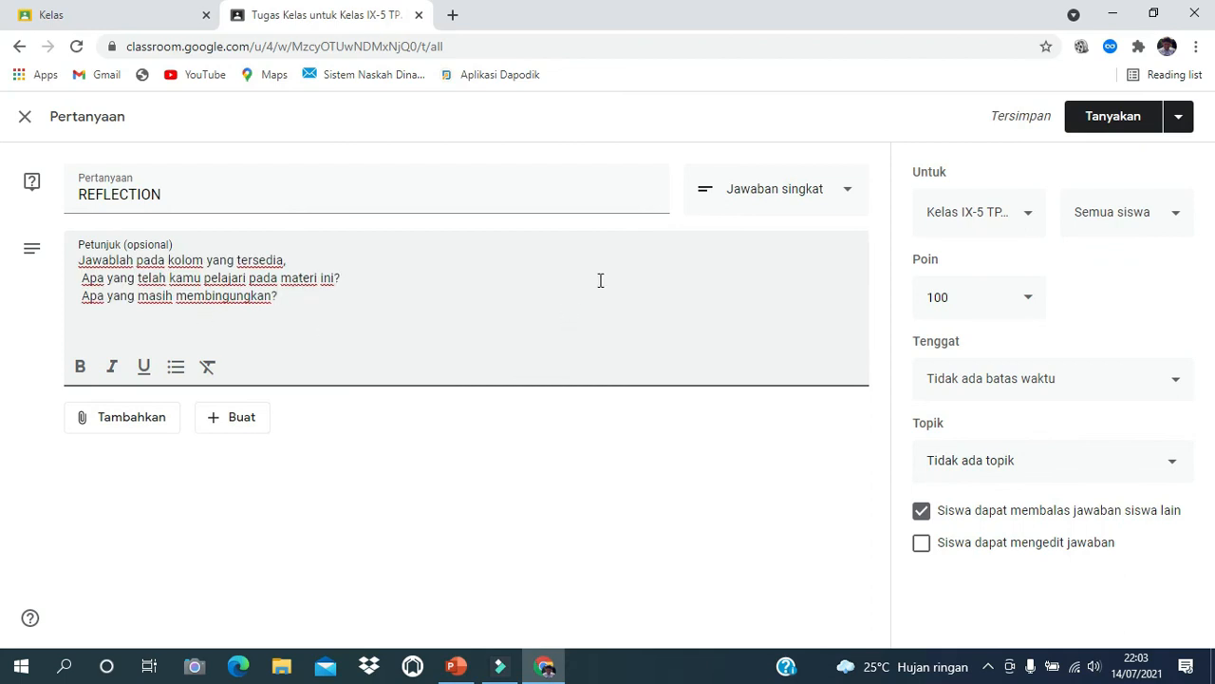
Set the REFLECTION question to Jawaban singkat and Tidak dinilai, under the topic Sistem Reproduksi Pada Manusia.
click(788, 195)
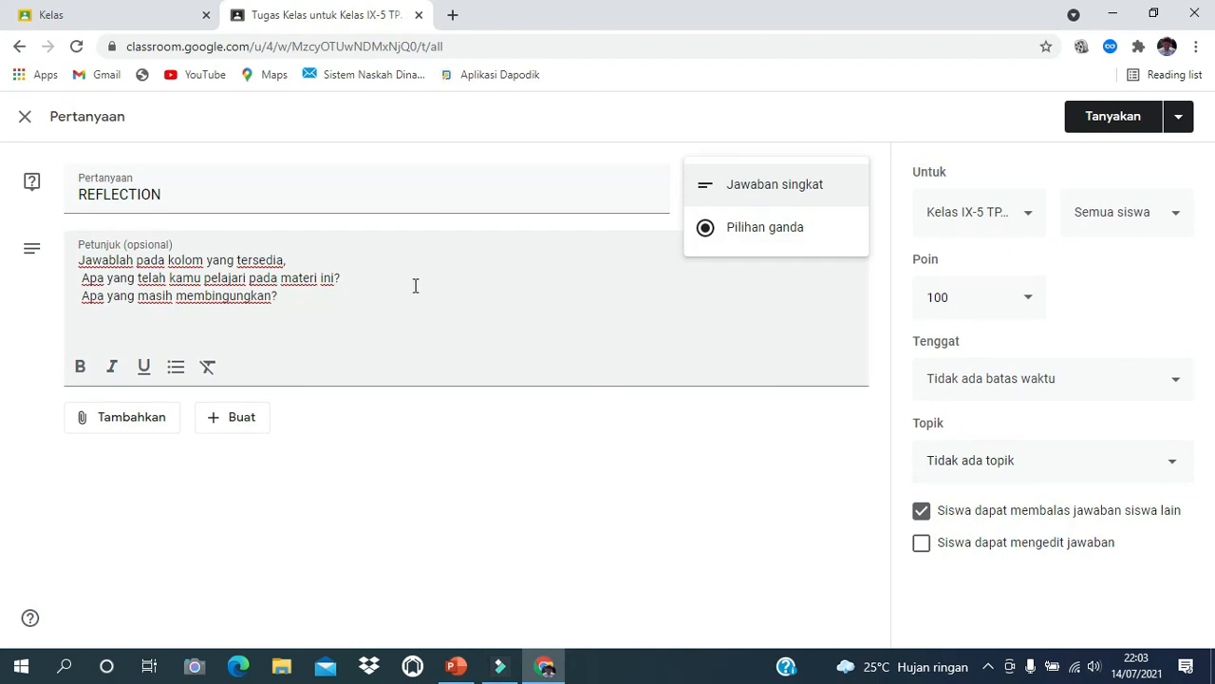
click(797, 187)
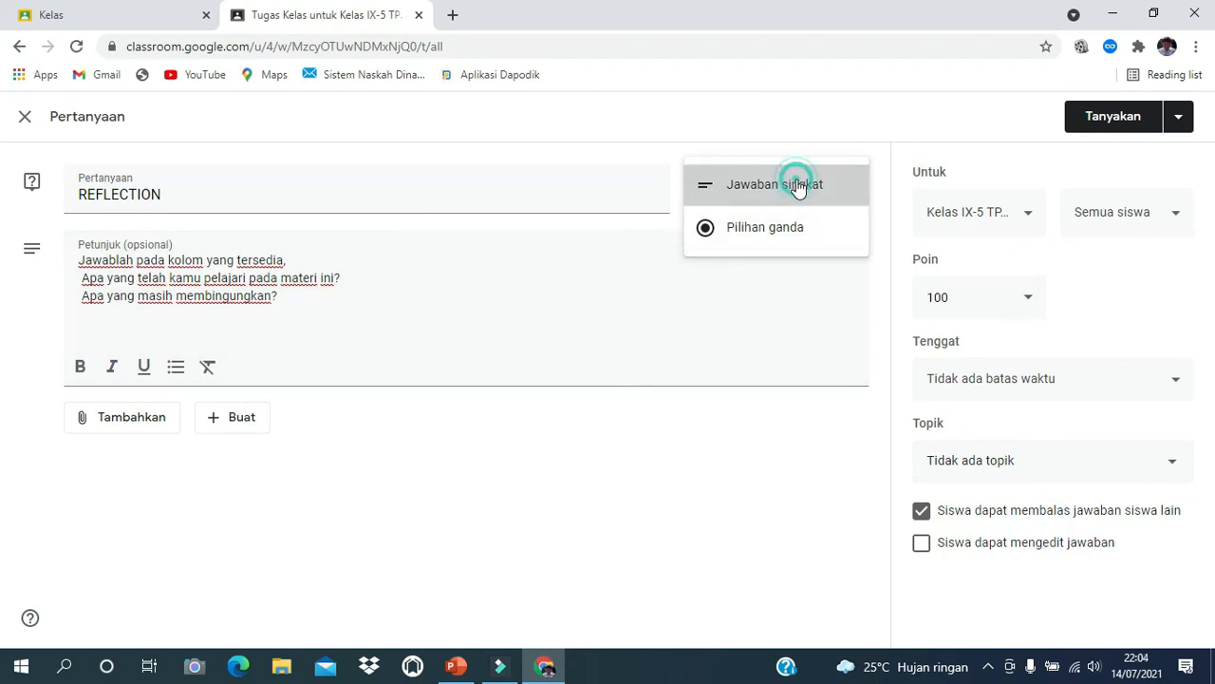
click(1017, 309)
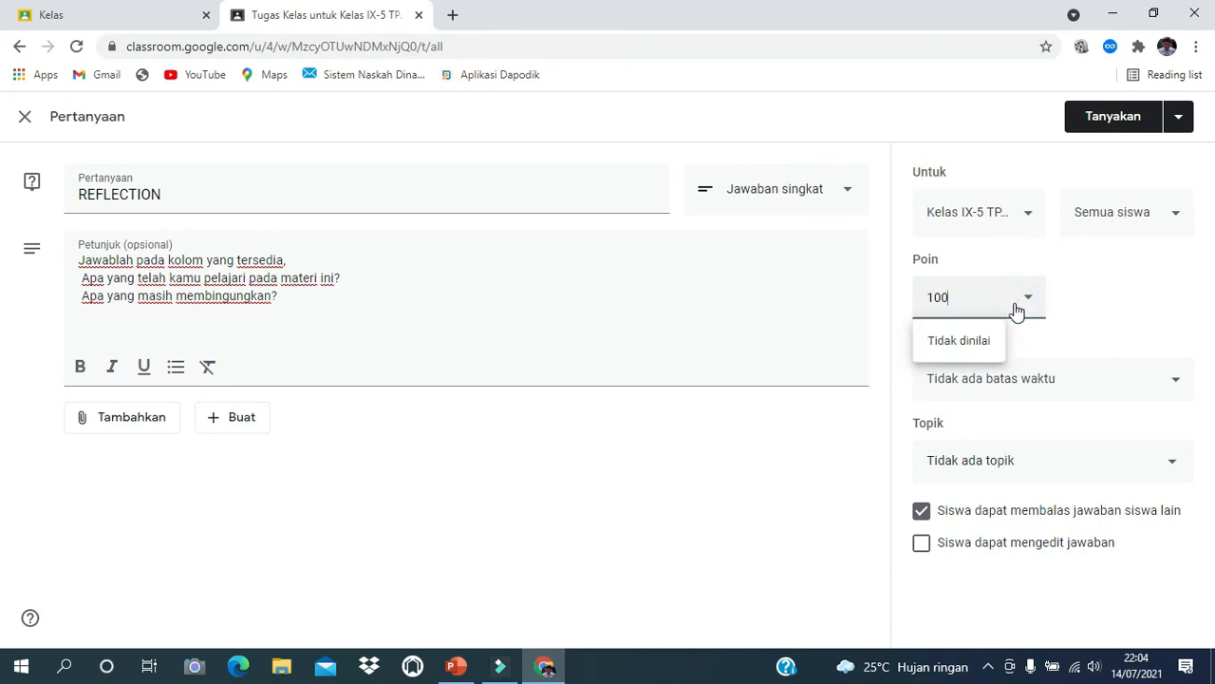
click(963, 344)
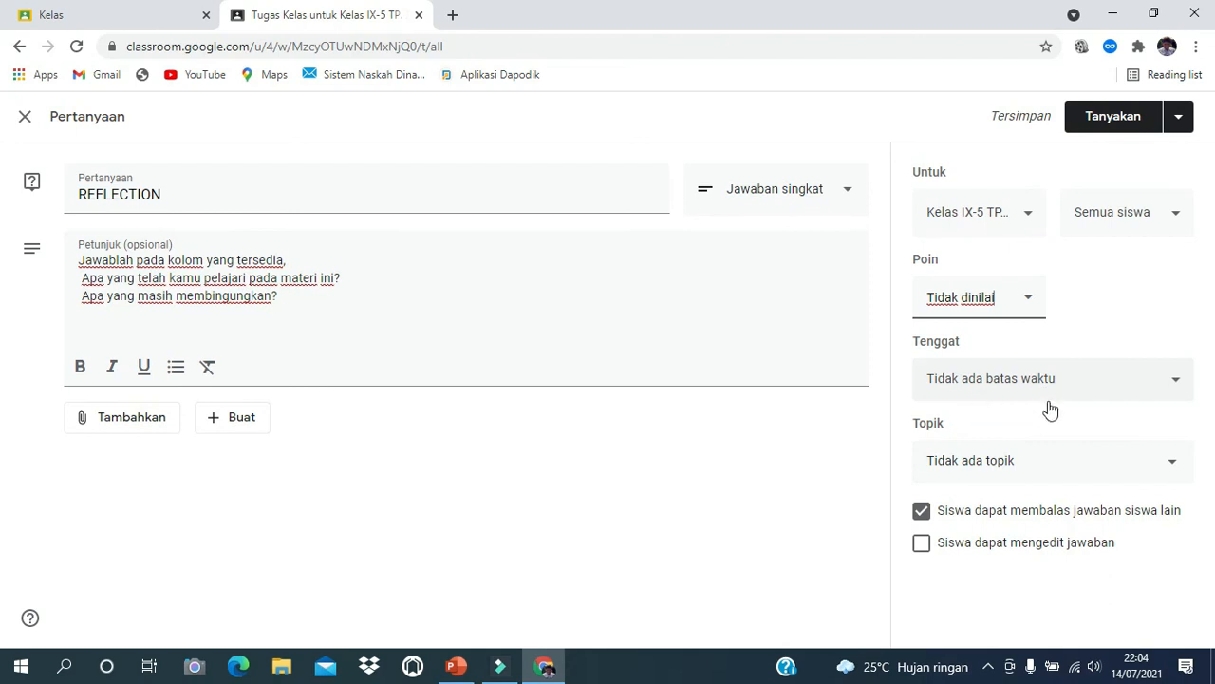
click(1028, 467)
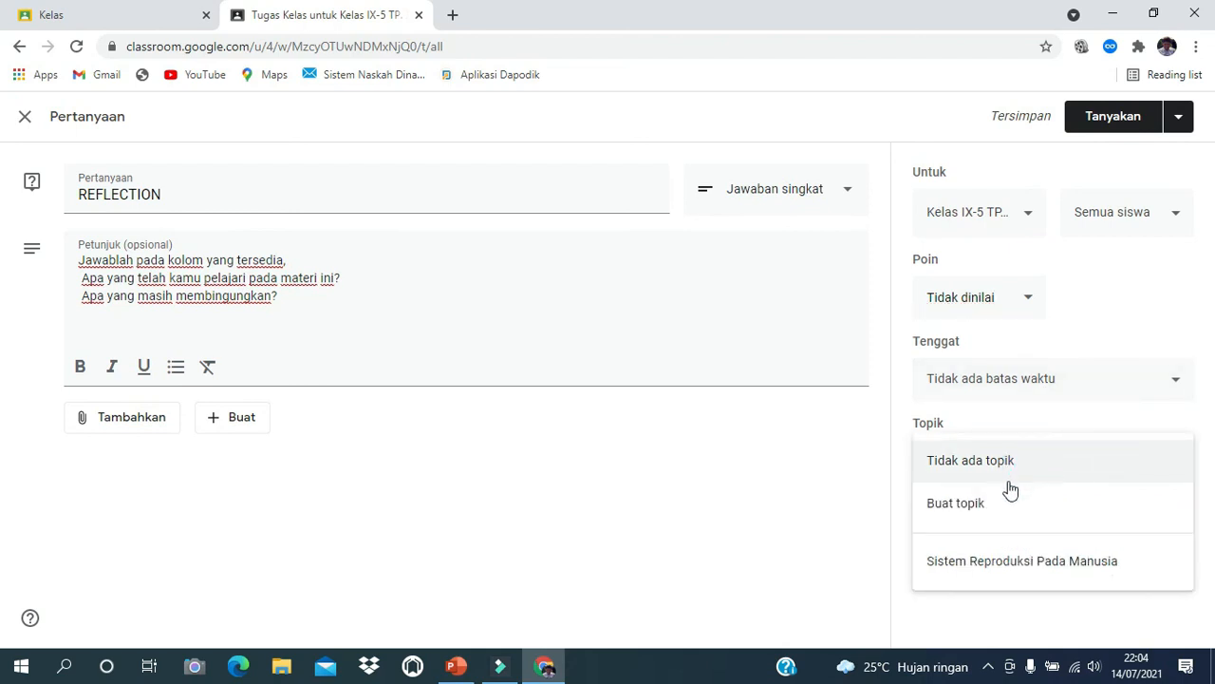
click(985, 568)
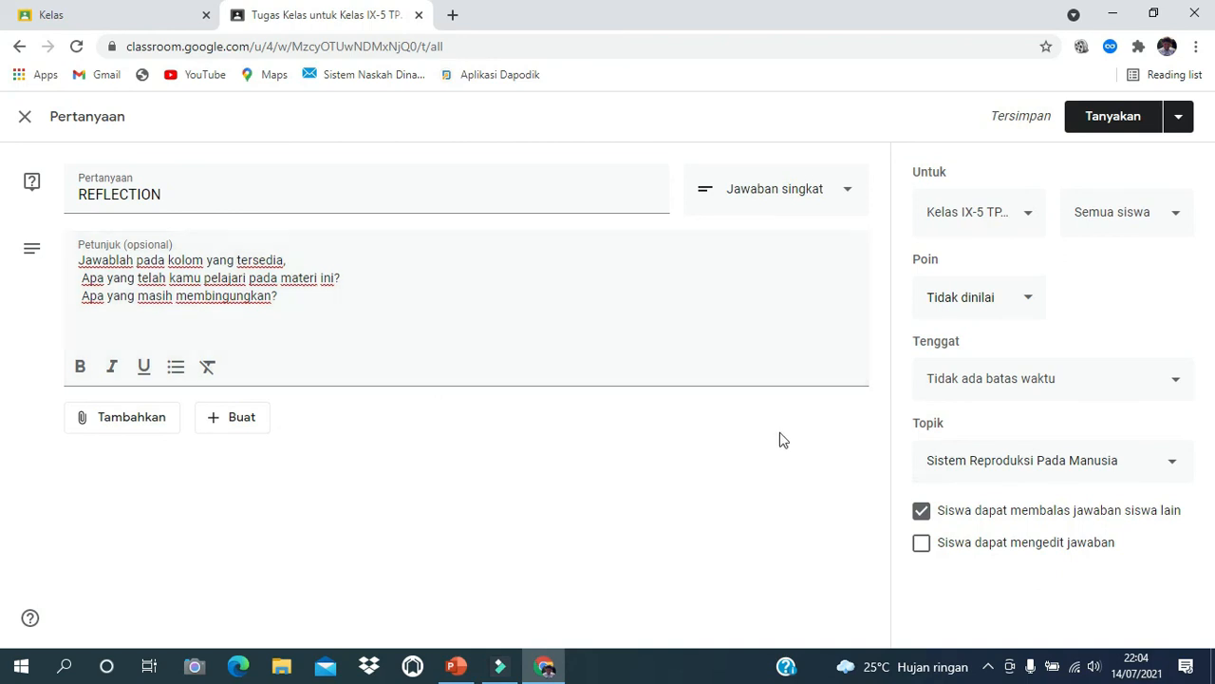
Let students edit their answers but not reply to other students' answers, and publish the REFLECTION question.
click(921, 512)
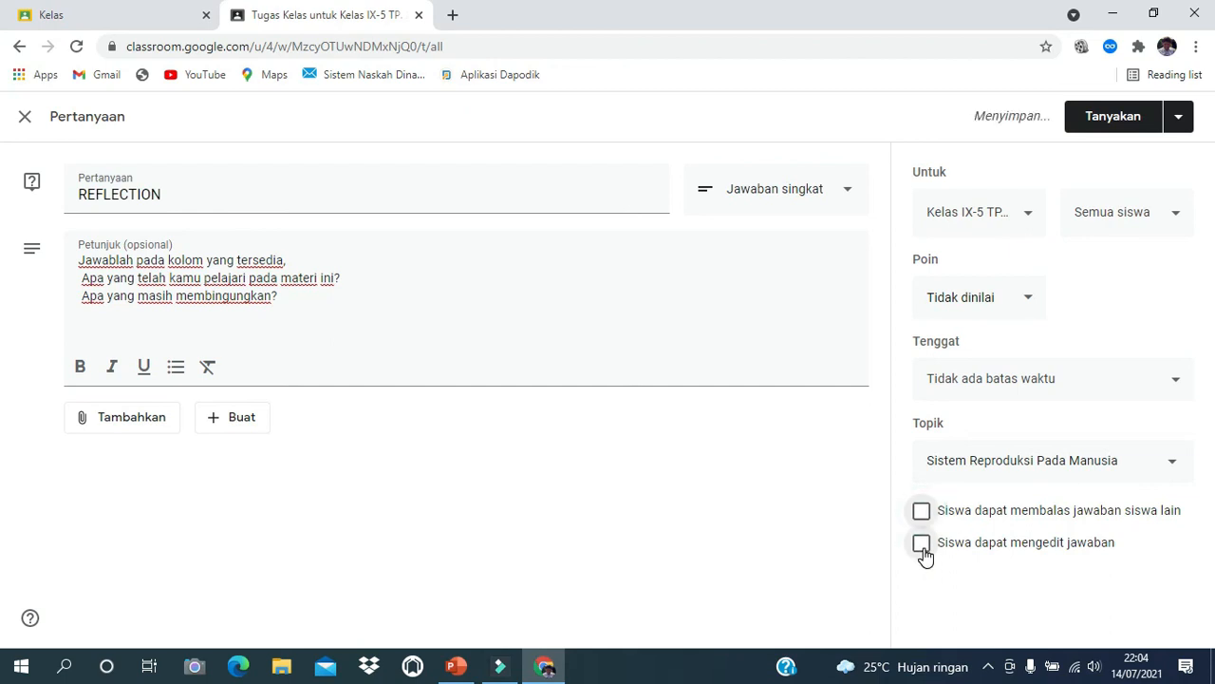
click(922, 546)
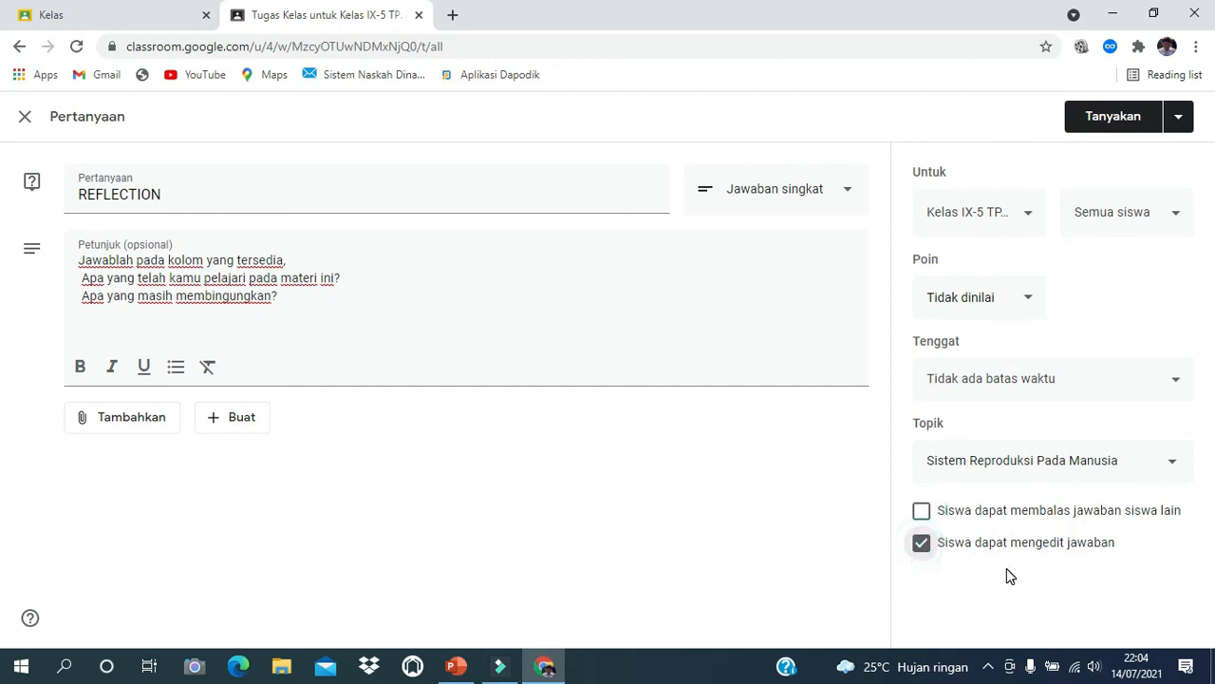
click(1113, 124)
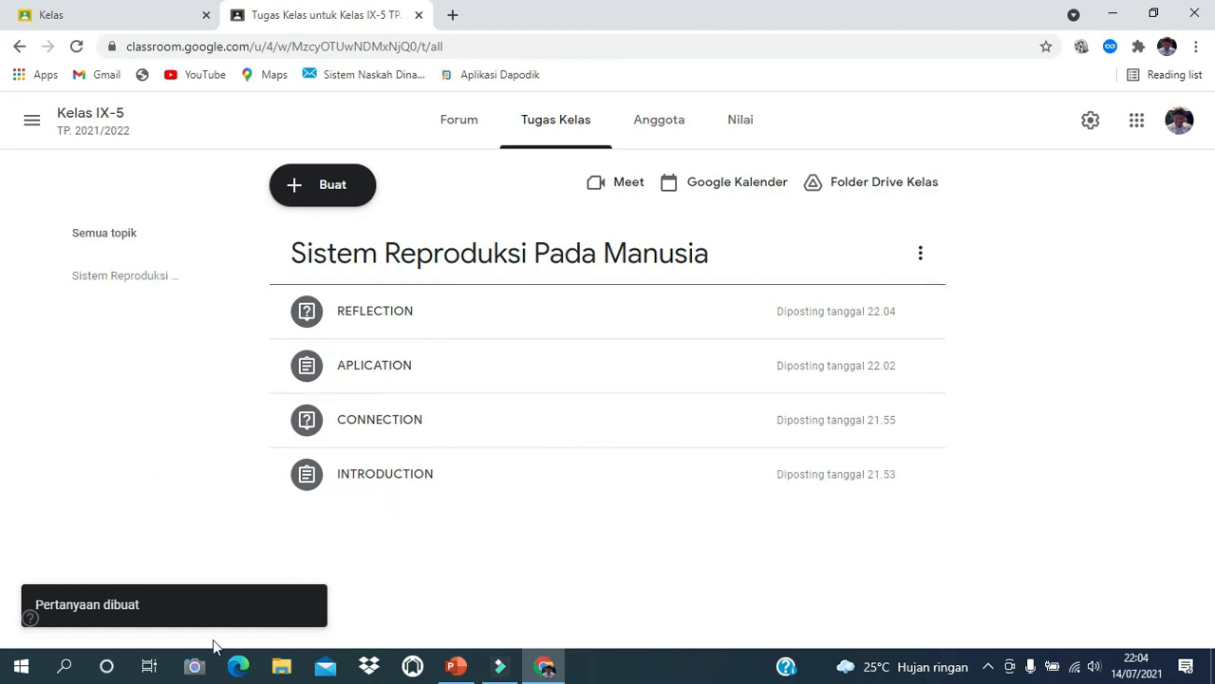
Switch to PowerPoint and copy the Facebook status task paragraph from the EXTENTION slide.
mouse_move(468, 670)
click(491, 565)
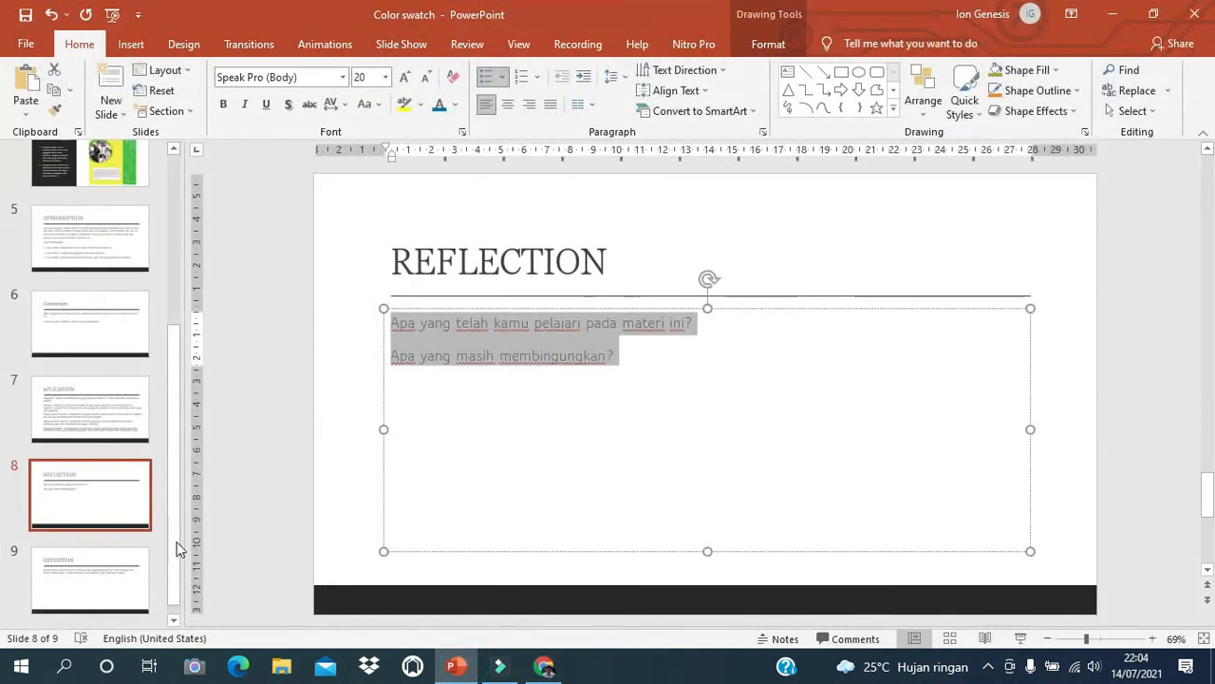
click(95, 578)
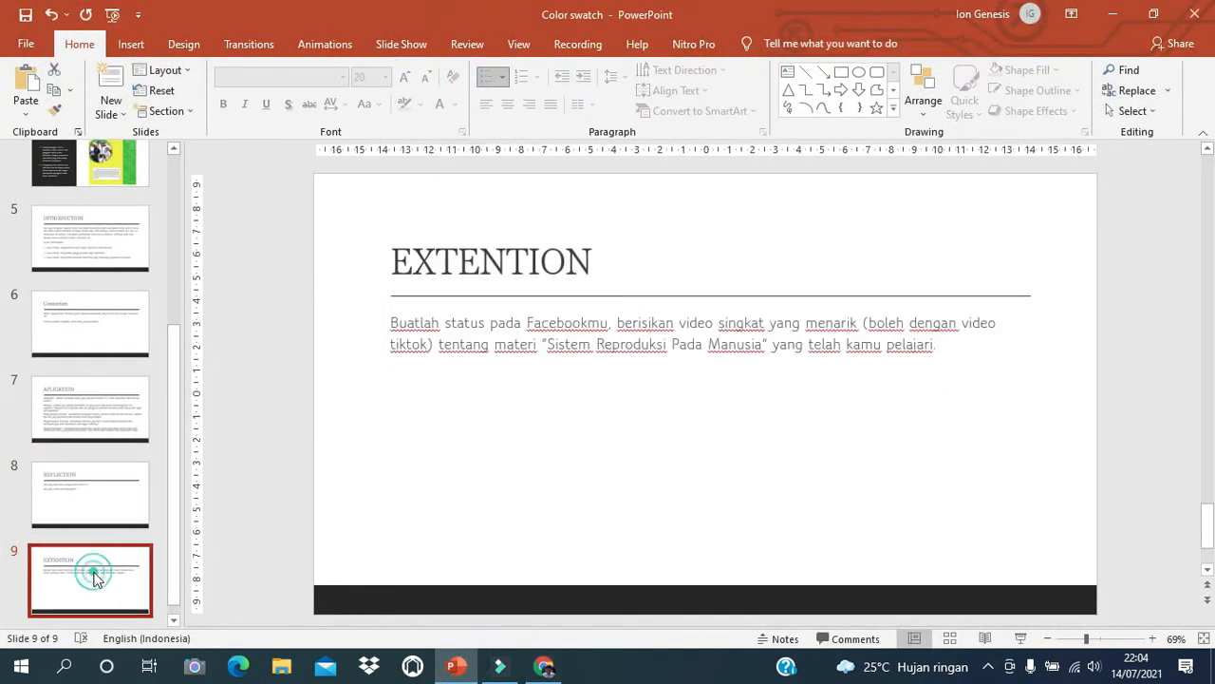
triple_click(395, 323)
key(ctrl+c)
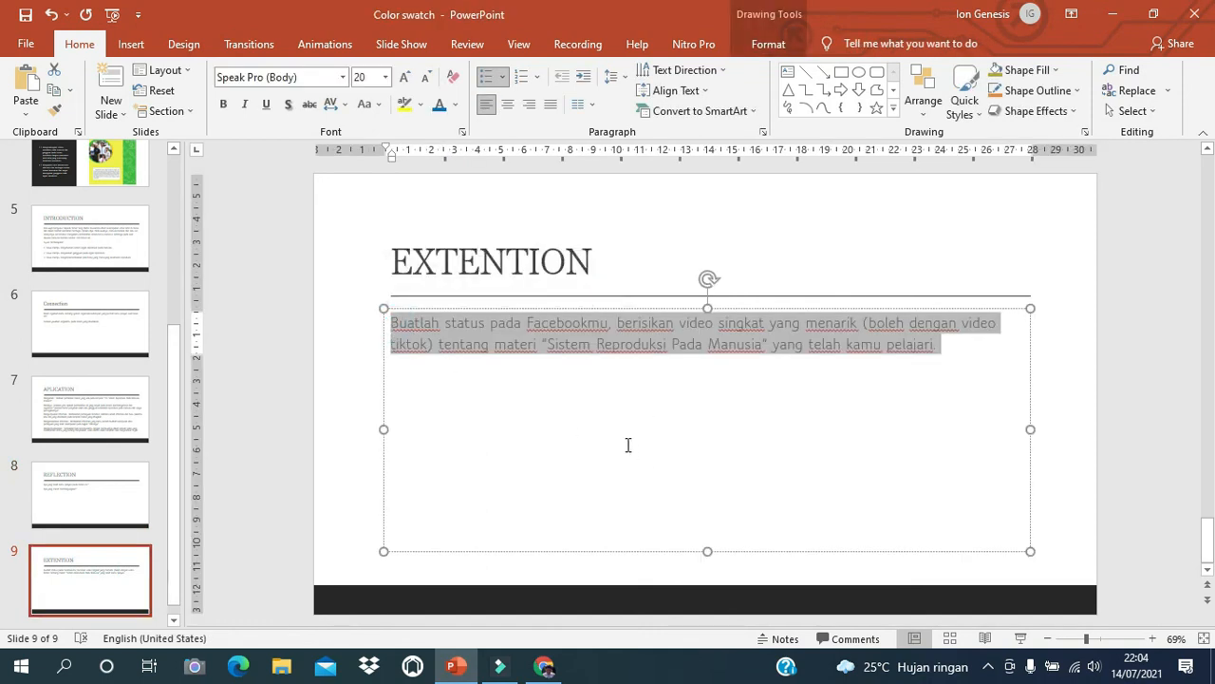
click(627, 444)
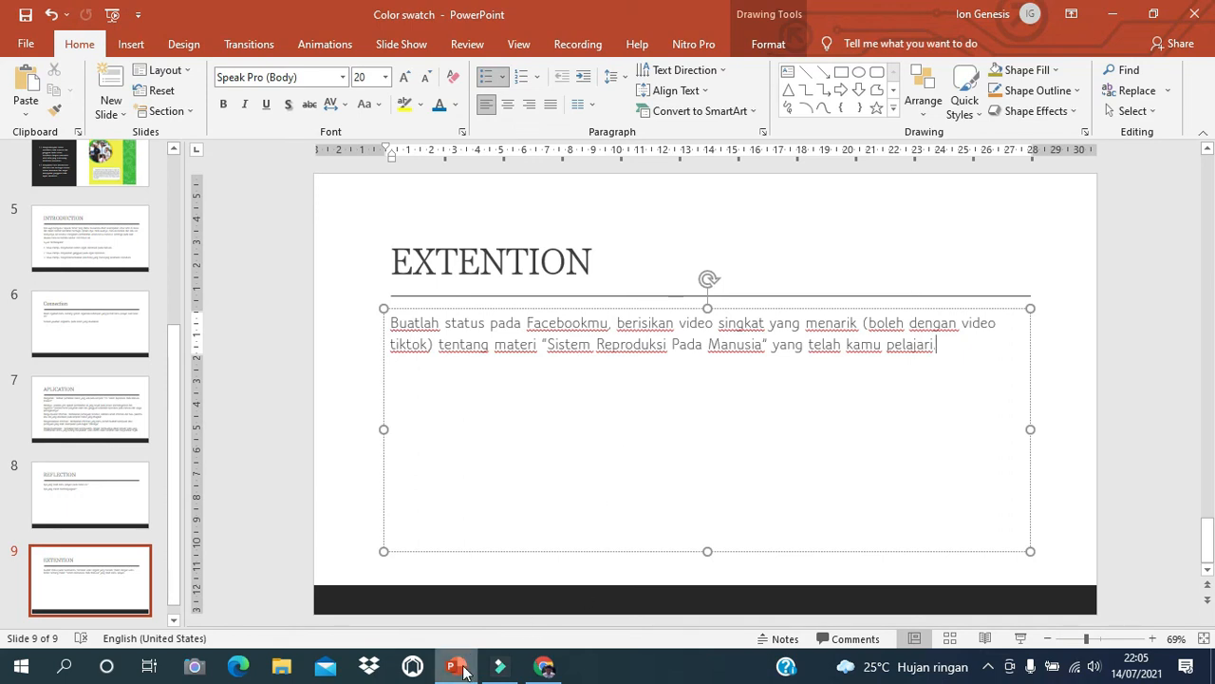
Return to Google Classroom and create a new assignment (Tugas) titled EXTENTION.
mouse_move(462, 671)
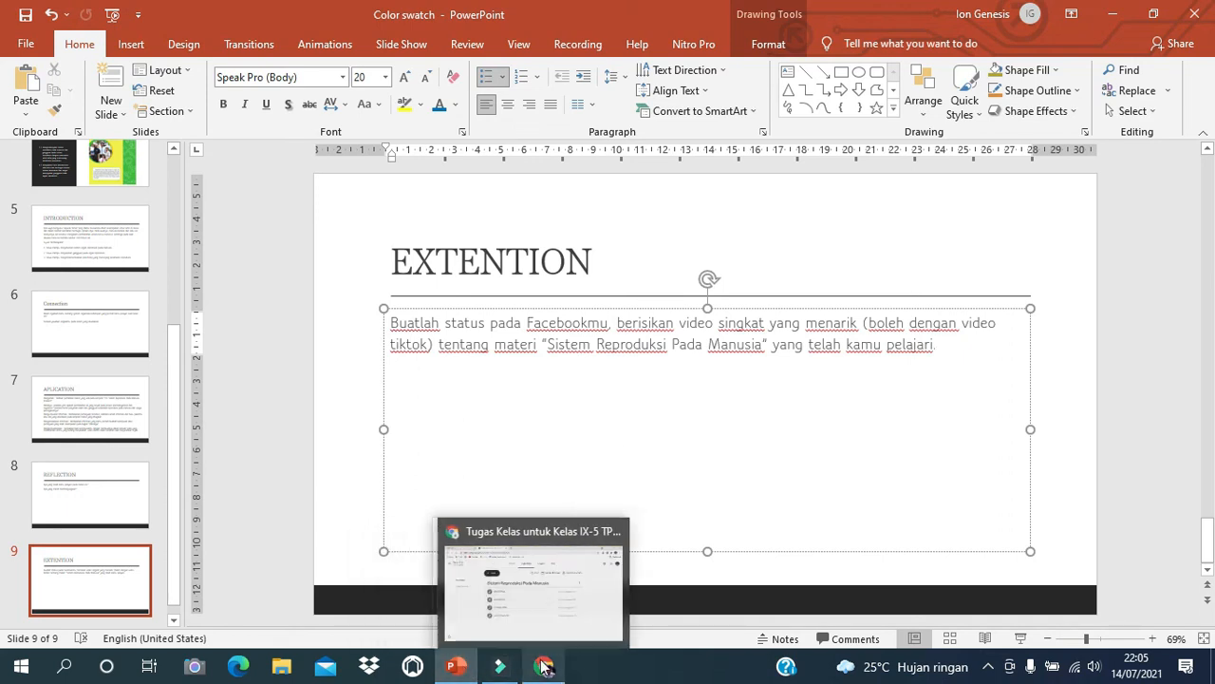
click(524, 587)
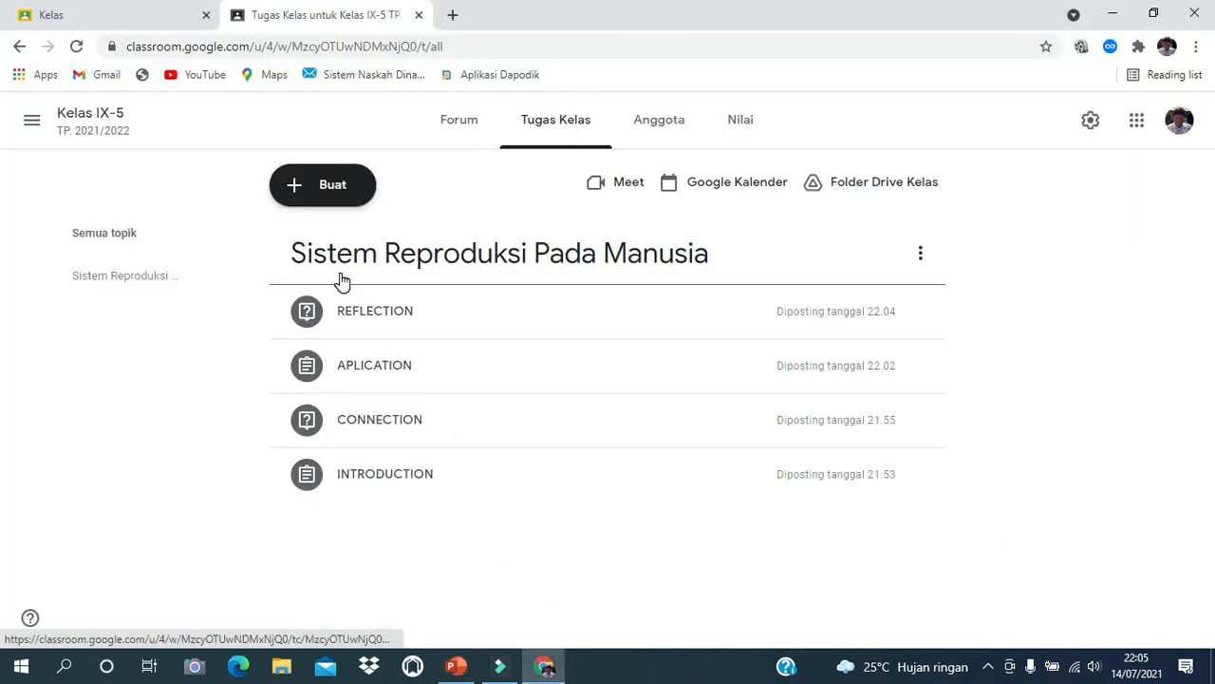
click(336, 203)
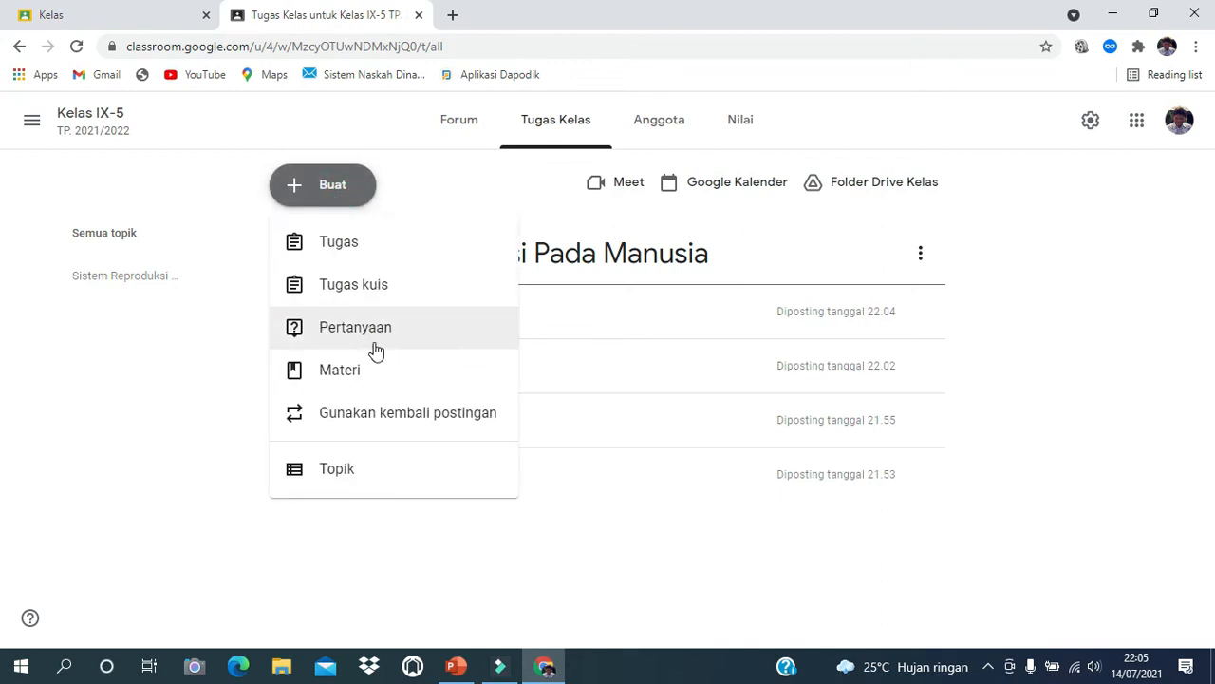
click(386, 256)
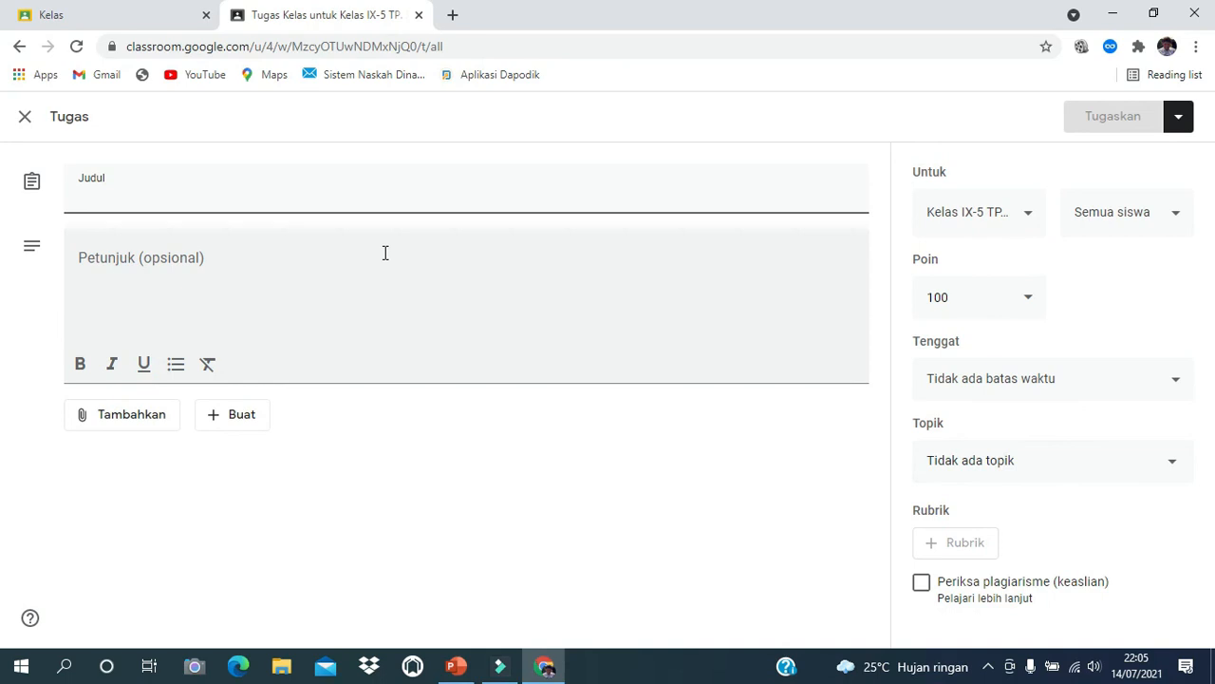
text(extentio)
key(BackSpace)
key(BackSpace)
key(BackSpace)
key(BackSpace)
key(BackSpace)
key(BackSpace)
key(BackSpace)
key(BackSpace)
text(EXTENTION)
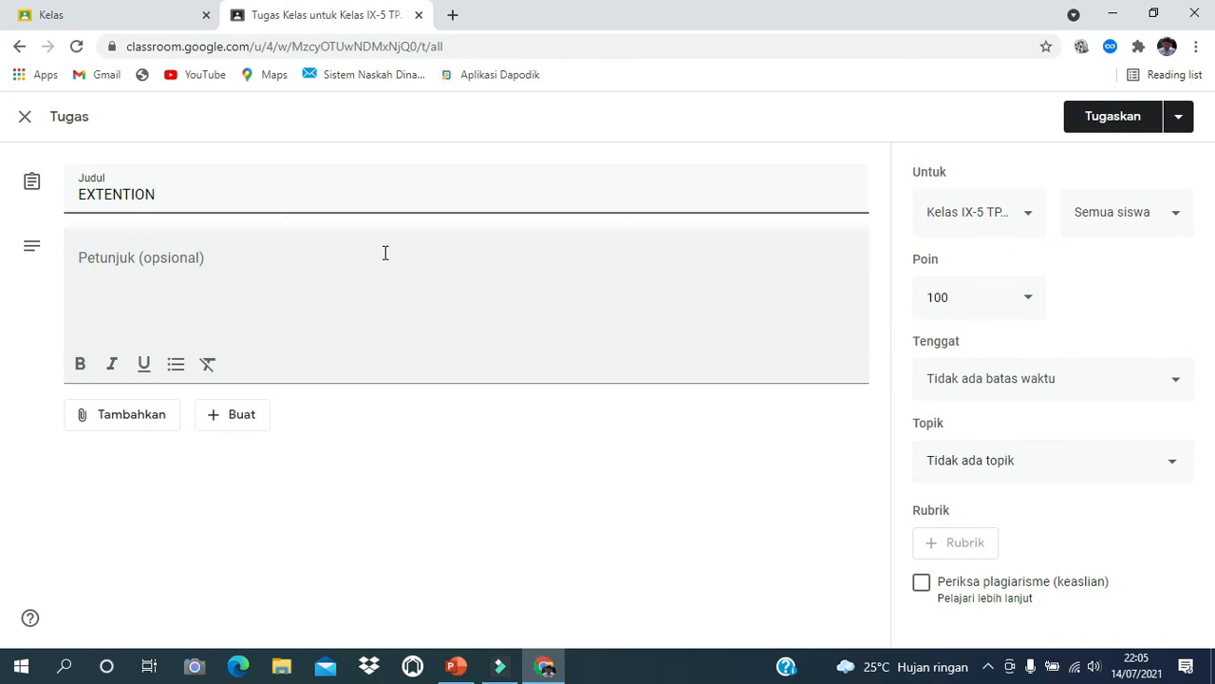
Paste the copied paragraph into the assignment's instructions and remove its leading space.
click(386, 253)
key(ctrl+v)
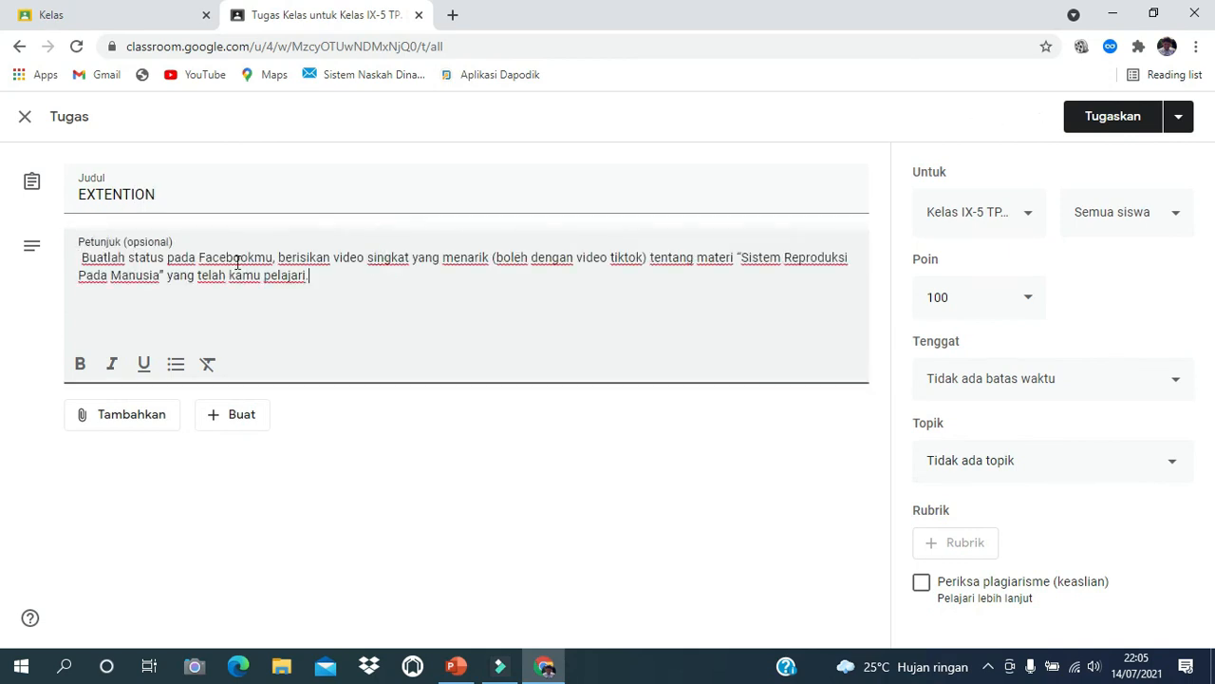
click(83, 259)
key(BackSpace)
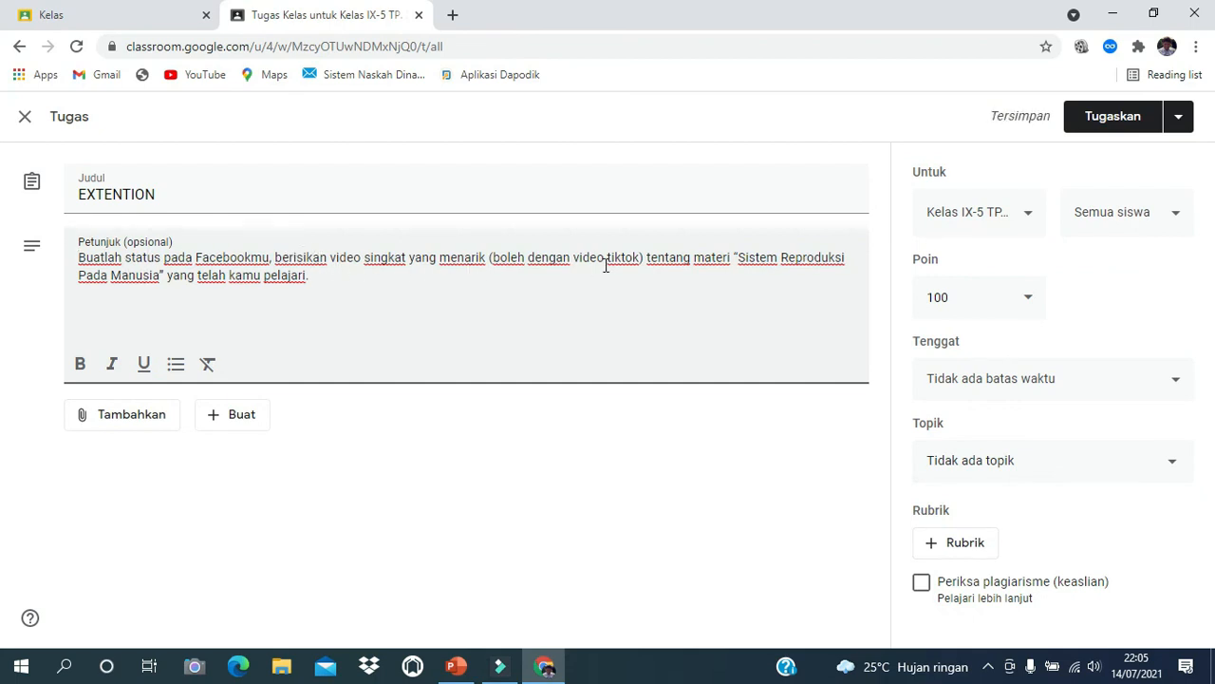
Add the closing line "Kirimkan screenshoot atau link status facebook dalam menyerahkan tugas ini." below the pasted paragraph, separated by a blank line.
click(346, 284)
key(Return)
text(klika)
key(BackSpace)
key(BackSpace)
key(BackSpace)
key(BackSpace)
key(BackSpace)
text(Kirimkan screenshoot status facebook dalam menyerahkan tugas ini)
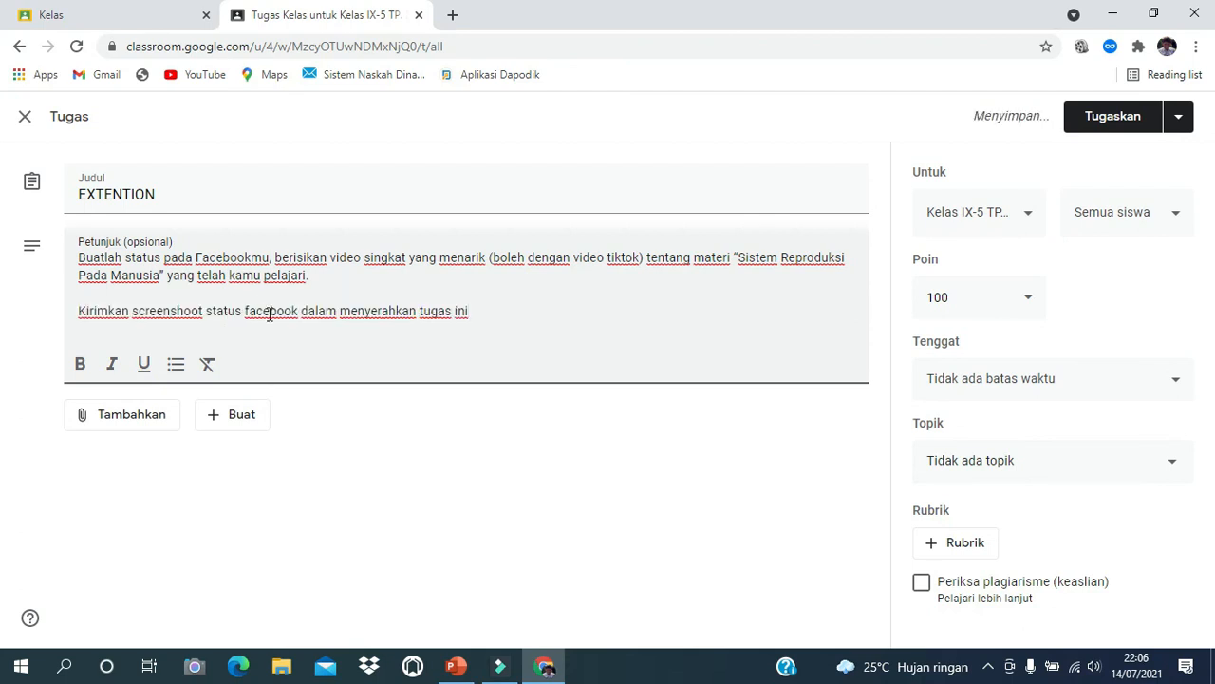
click(203, 311)
text(atau link)
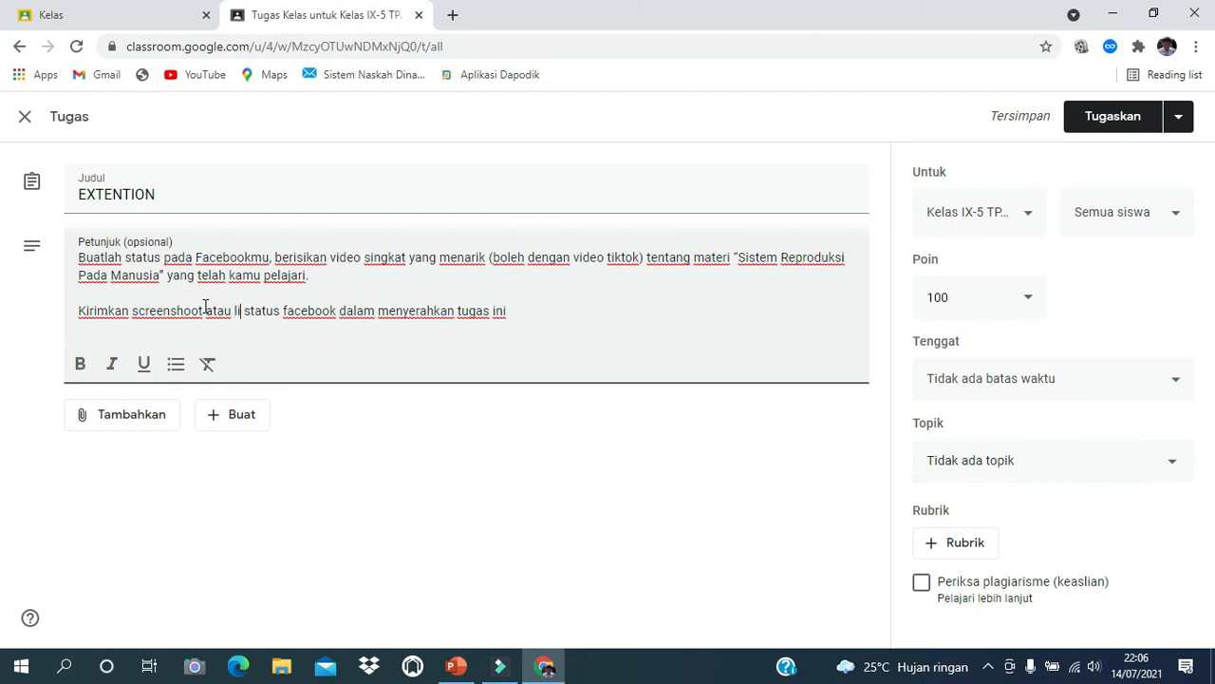
click(563, 307)
text(.)
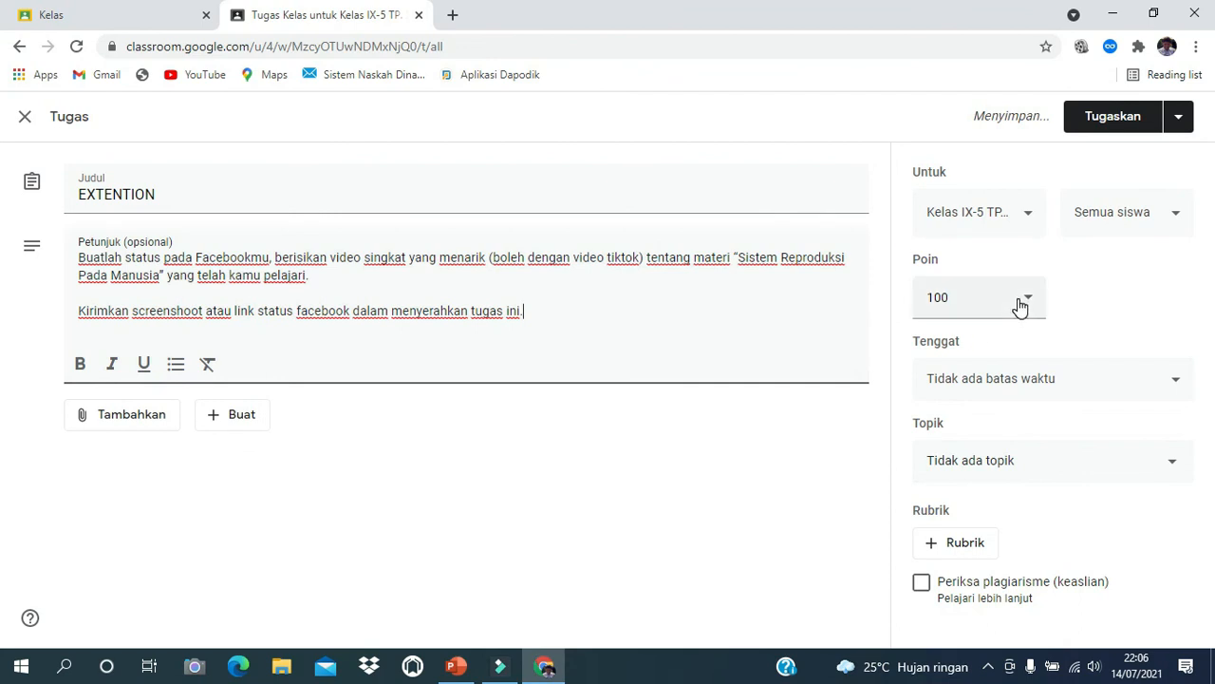
Post the EXTENTION assignment as ungraded (Tidak dinilai) under the topic Sistem Reproduksi Pada Manusia.
click(1020, 304)
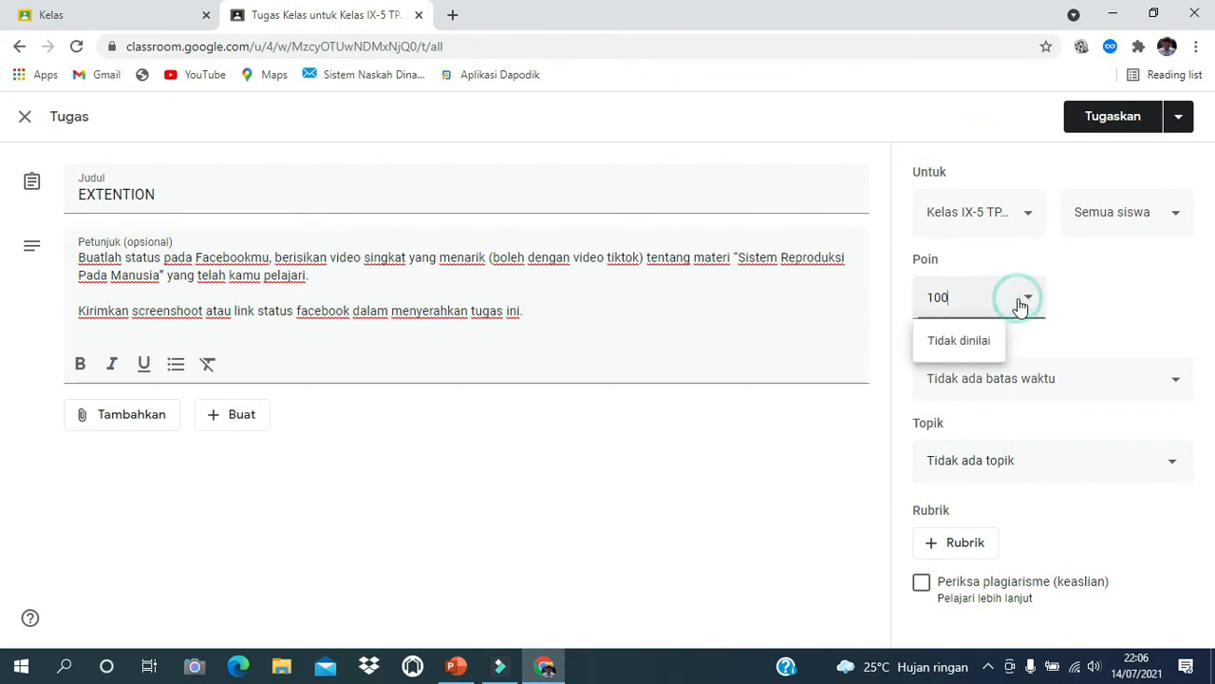
click(978, 344)
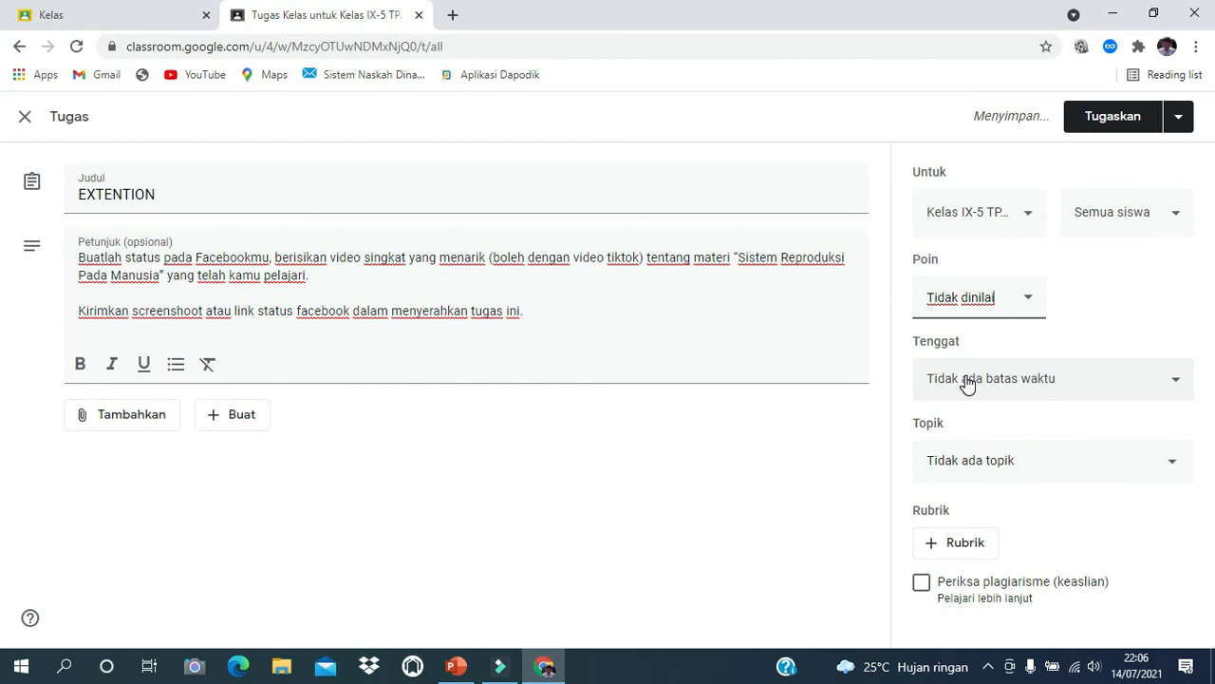
click(978, 454)
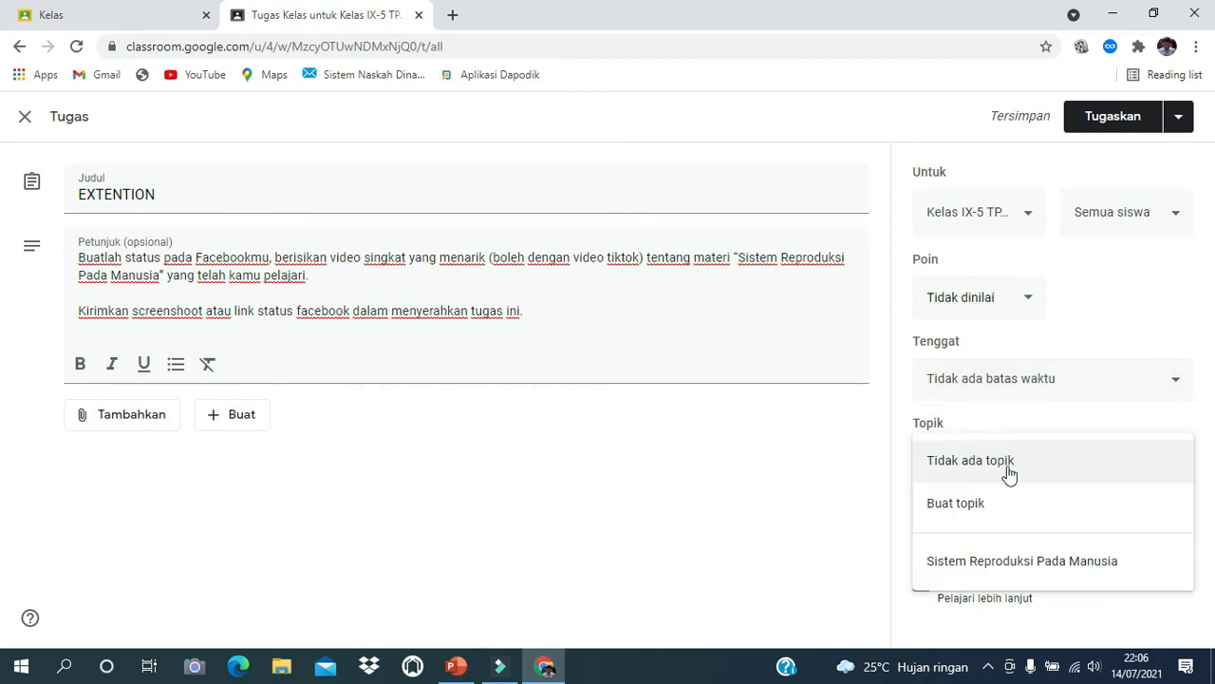
click(1000, 562)
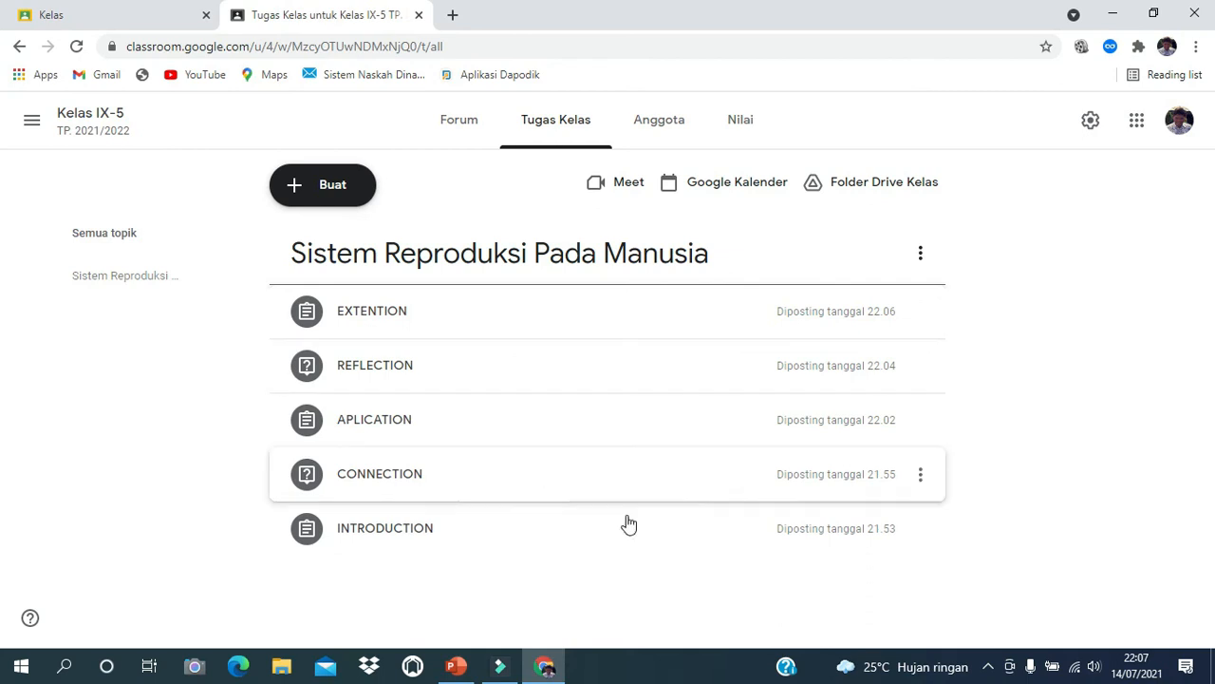
Move the INTRODUCTION post up to the first position in the Sistem Reproduksi Pada Manusia topic.
click(923, 539)
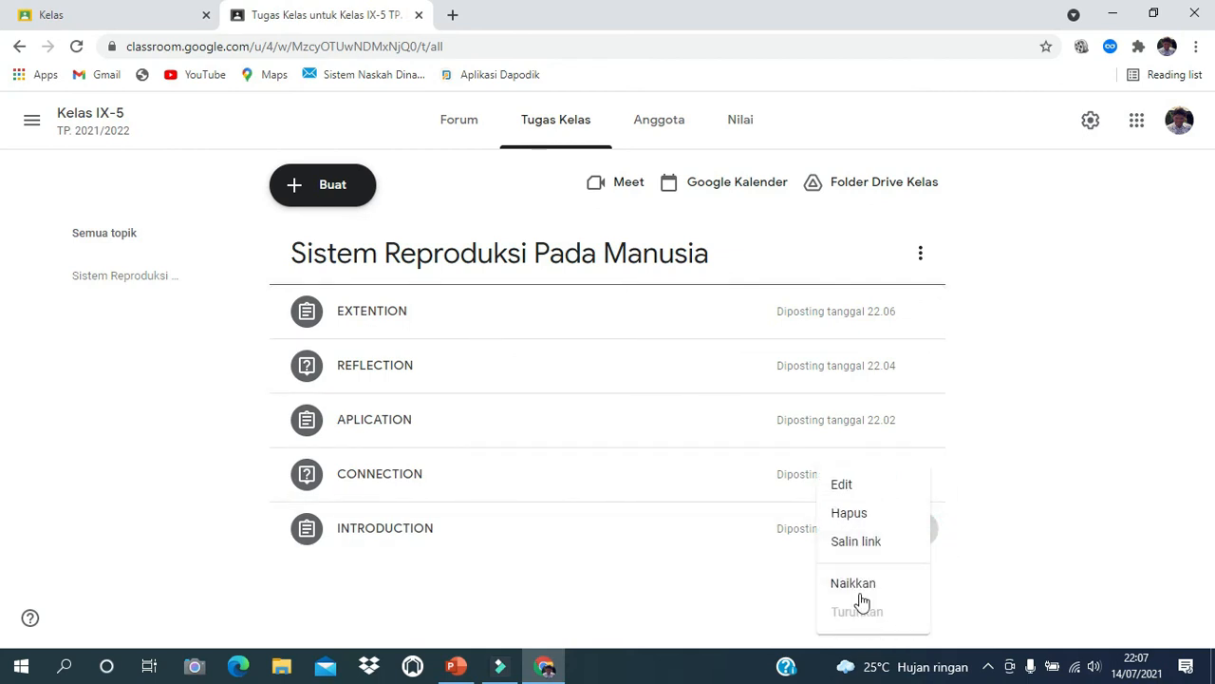
click(859, 587)
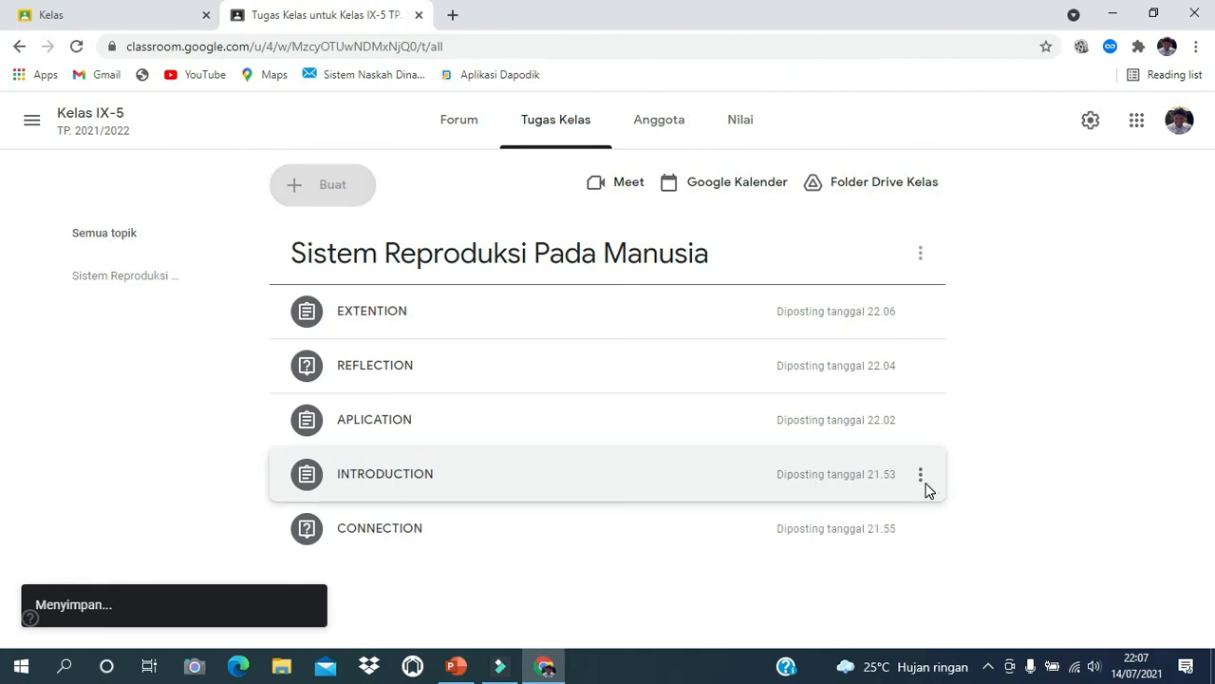
click(920, 481)
click(869, 586)
click(922, 423)
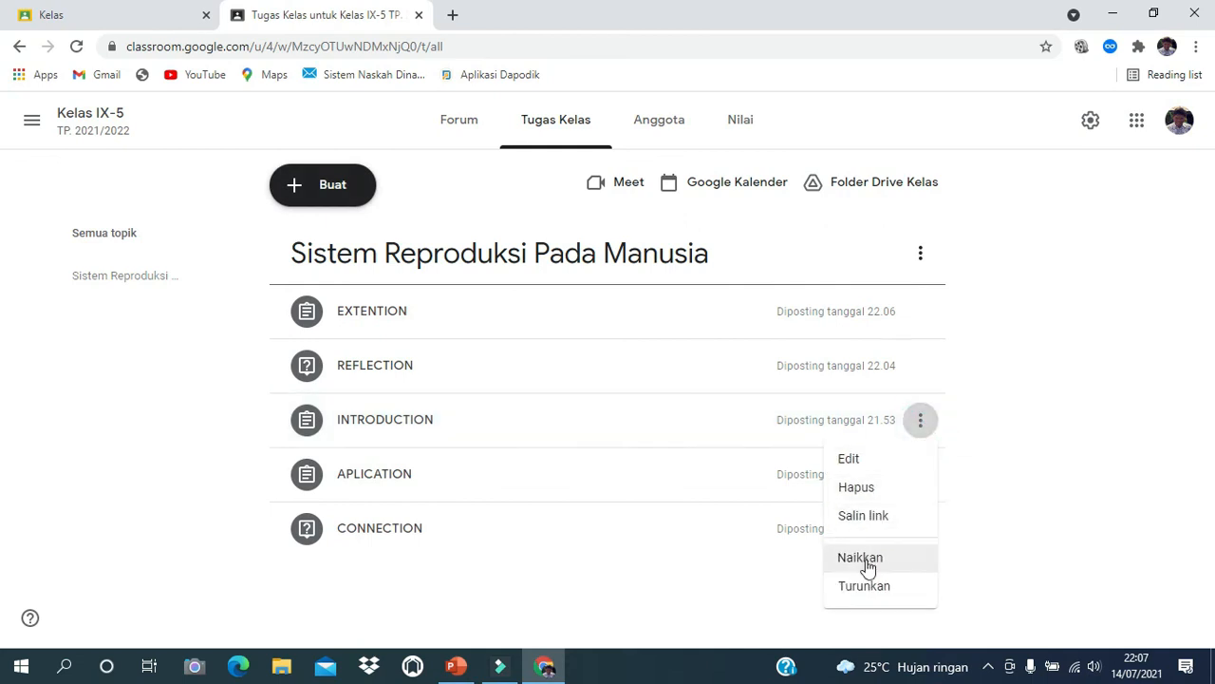
click(864, 562)
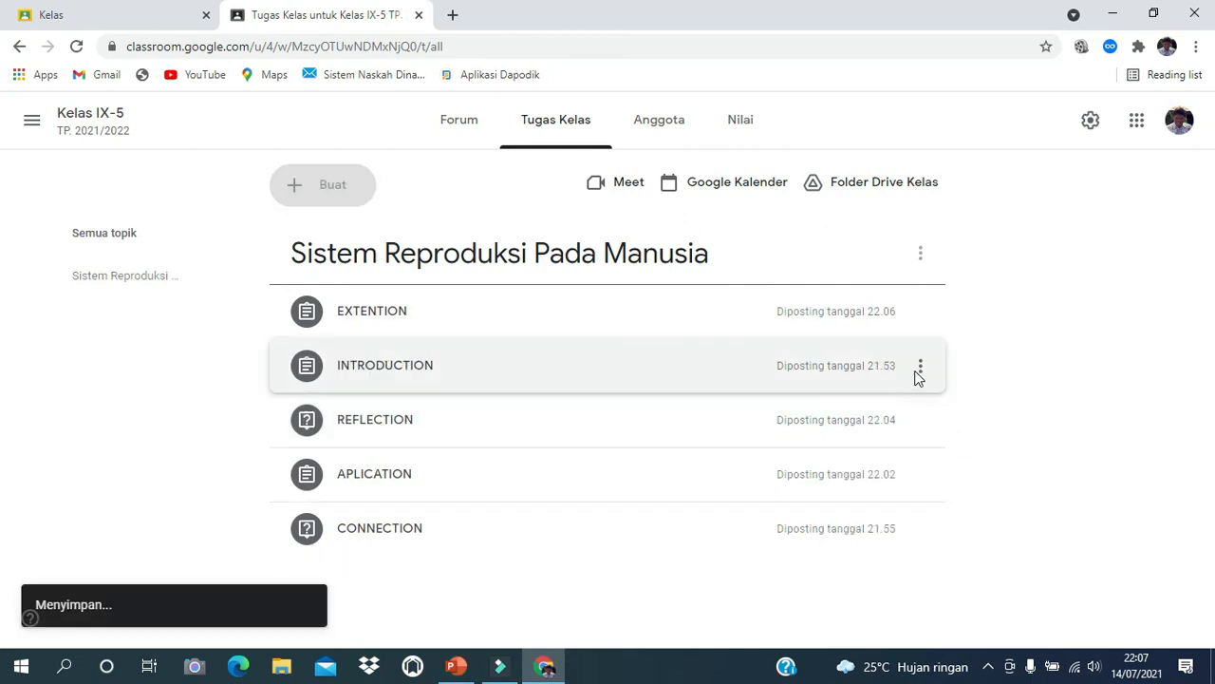
click(920, 366)
click(863, 499)
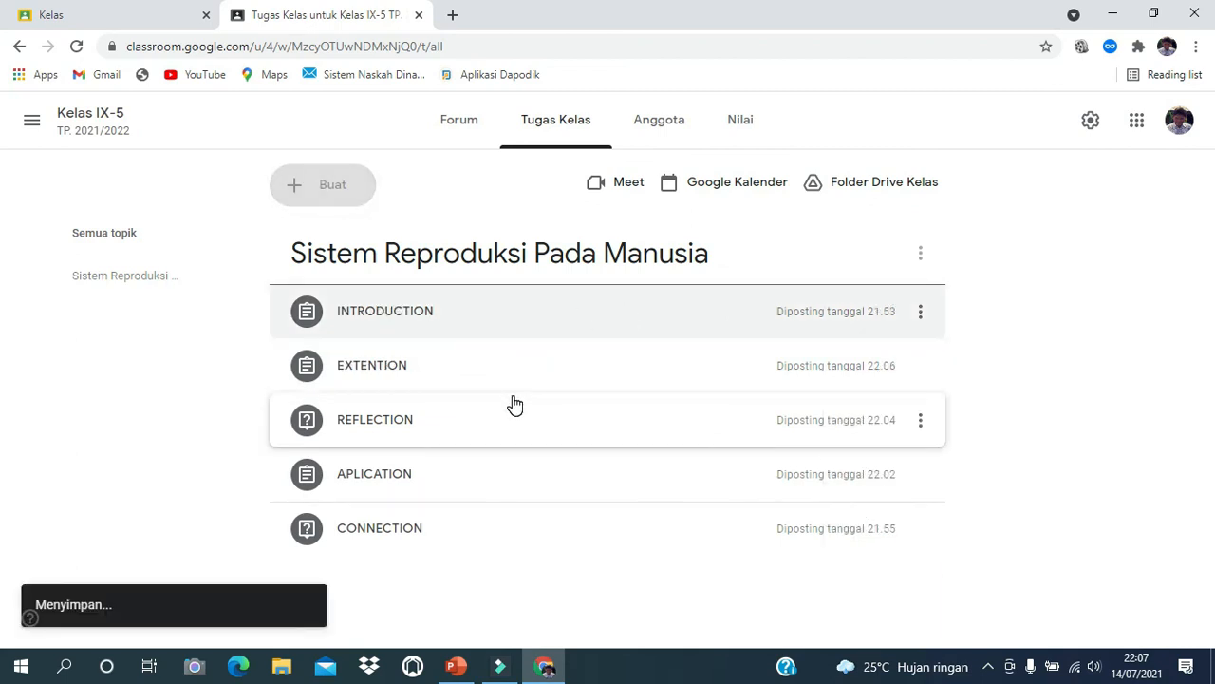
Move the CONNECTION post up the topic list until it sits directly below INTRODUCTION.
click(934, 536)
click(885, 584)
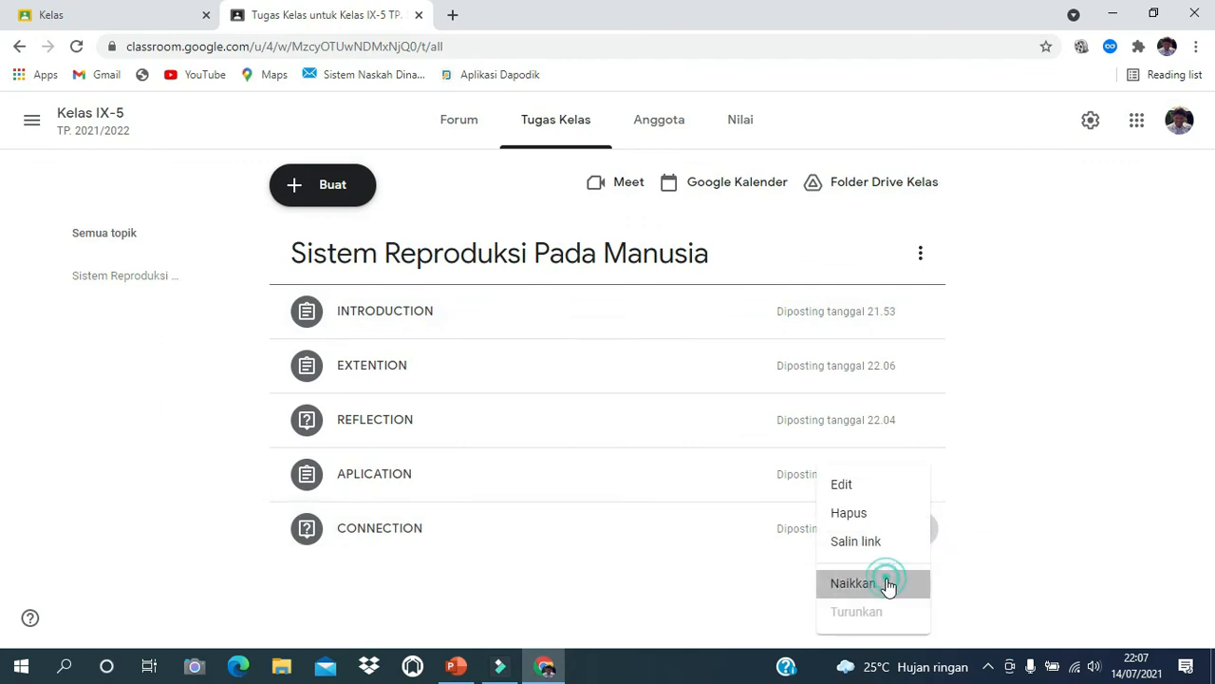
click(921, 475)
click(923, 478)
click(881, 587)
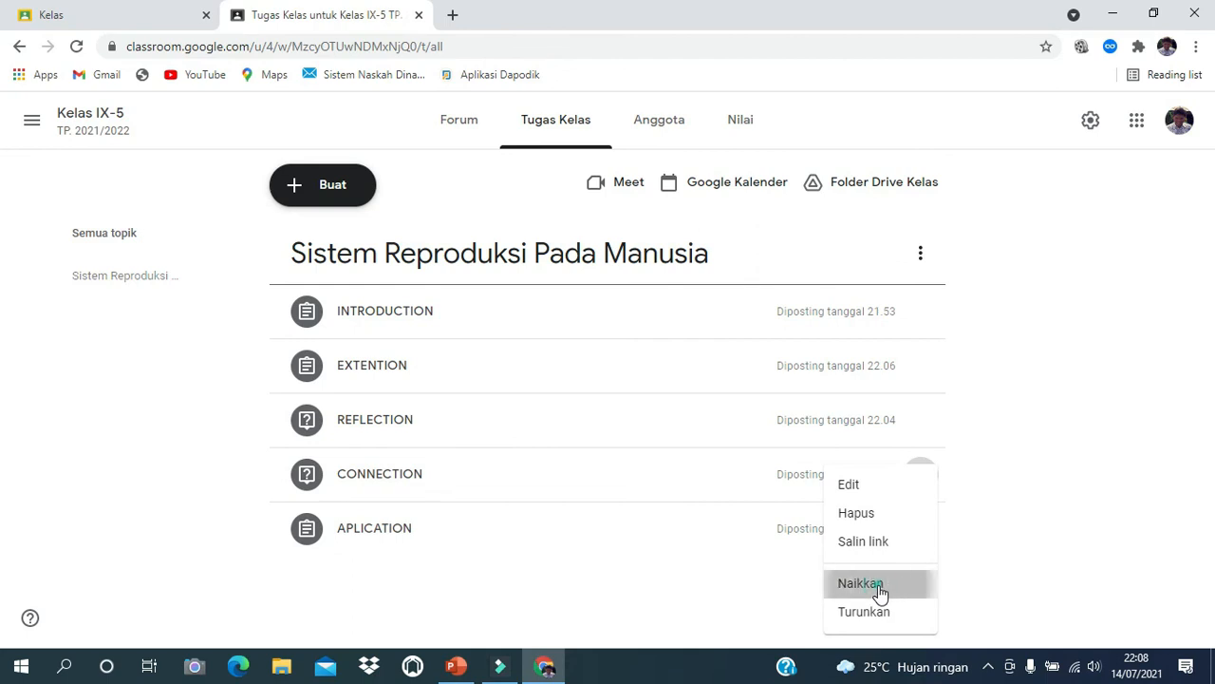
click(920, 425)
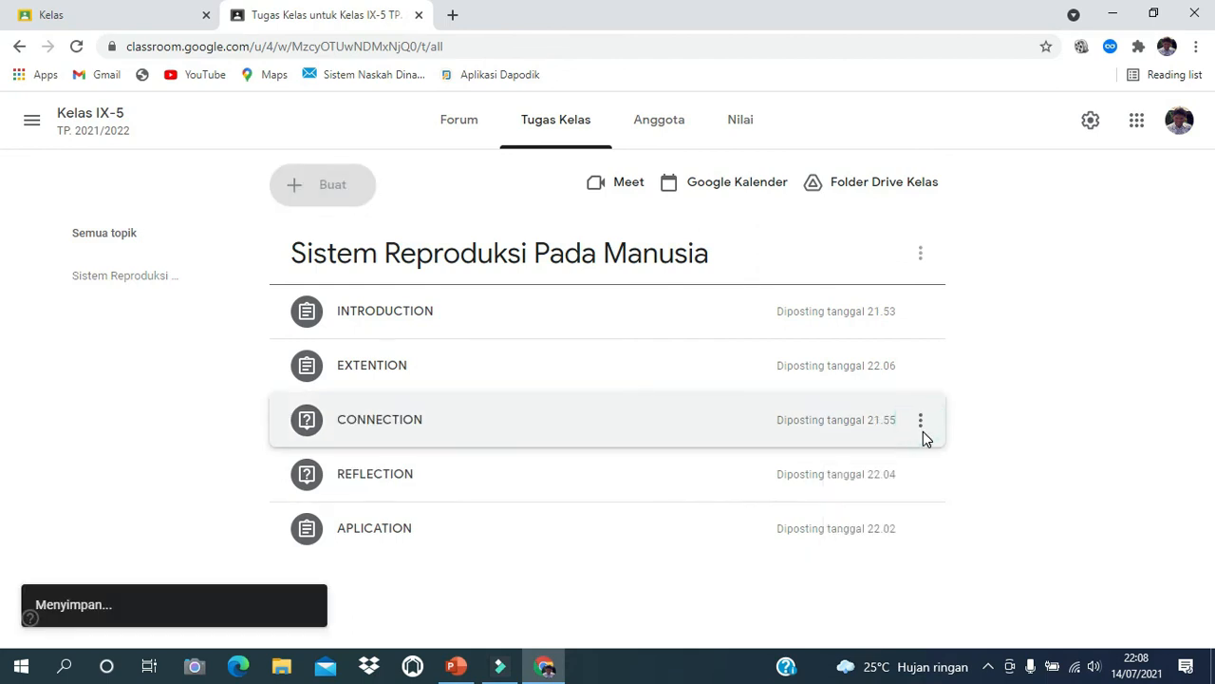
click(838, 557)
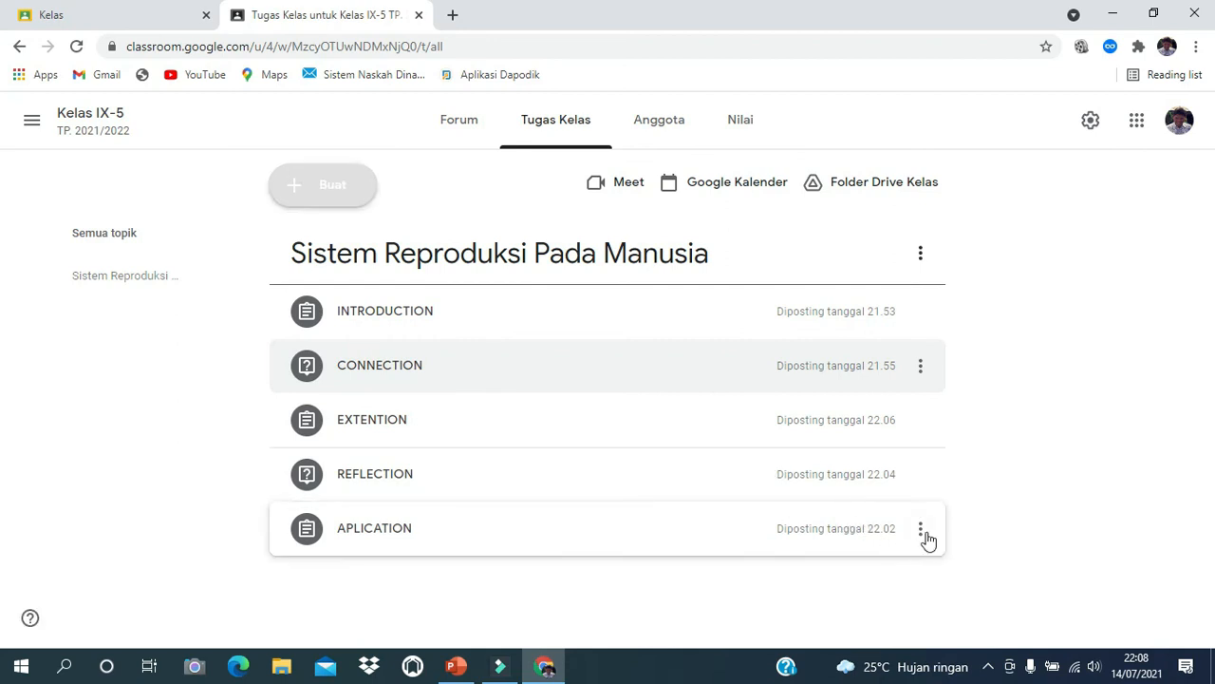
Move the APLICATION post up the topic list until it sits directly below CONNECTION.
click(918, 535)
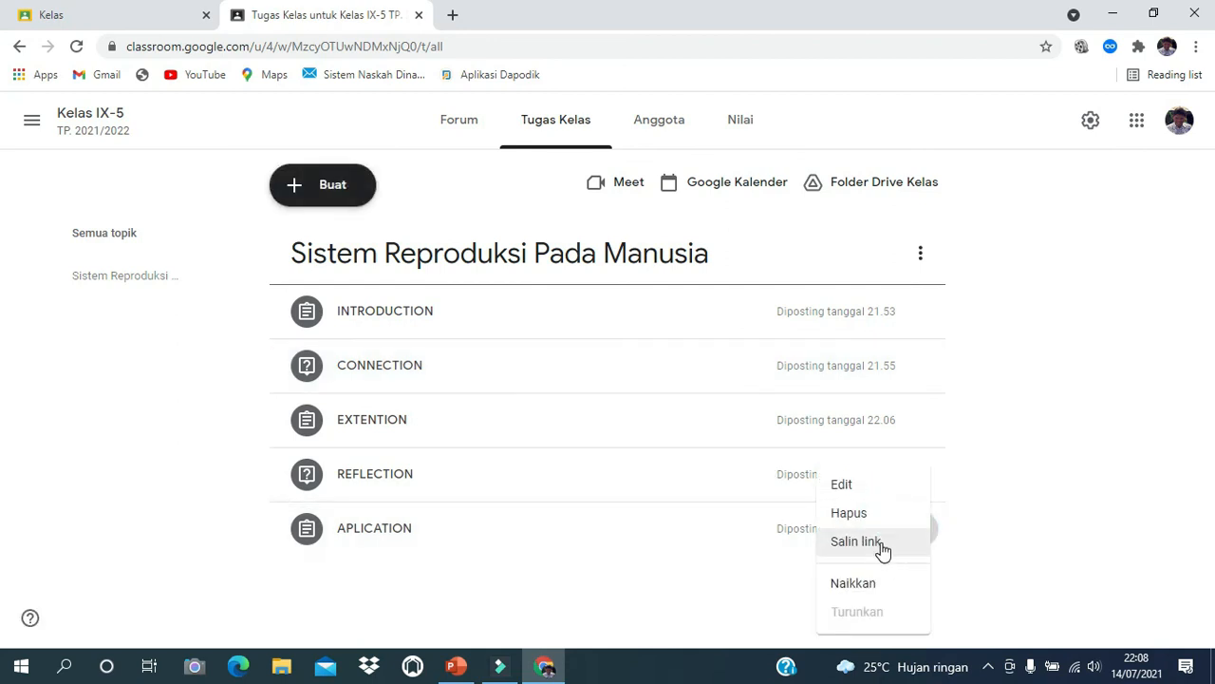
click(871, 581)
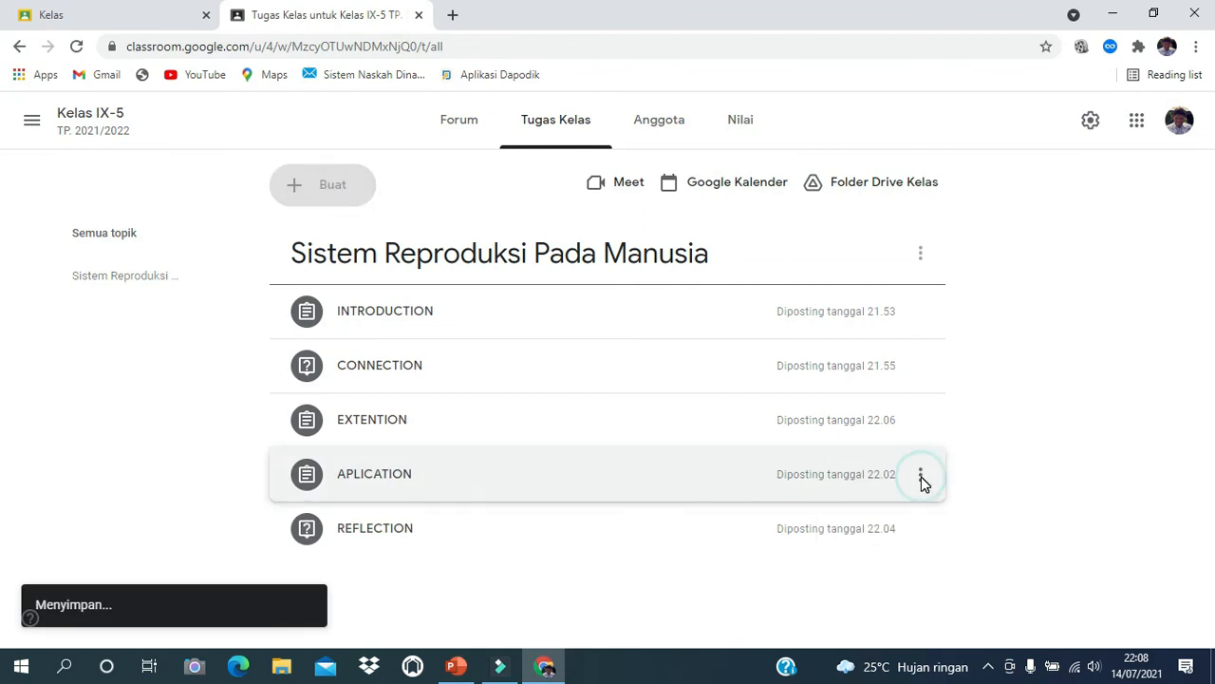
click(920, 474)
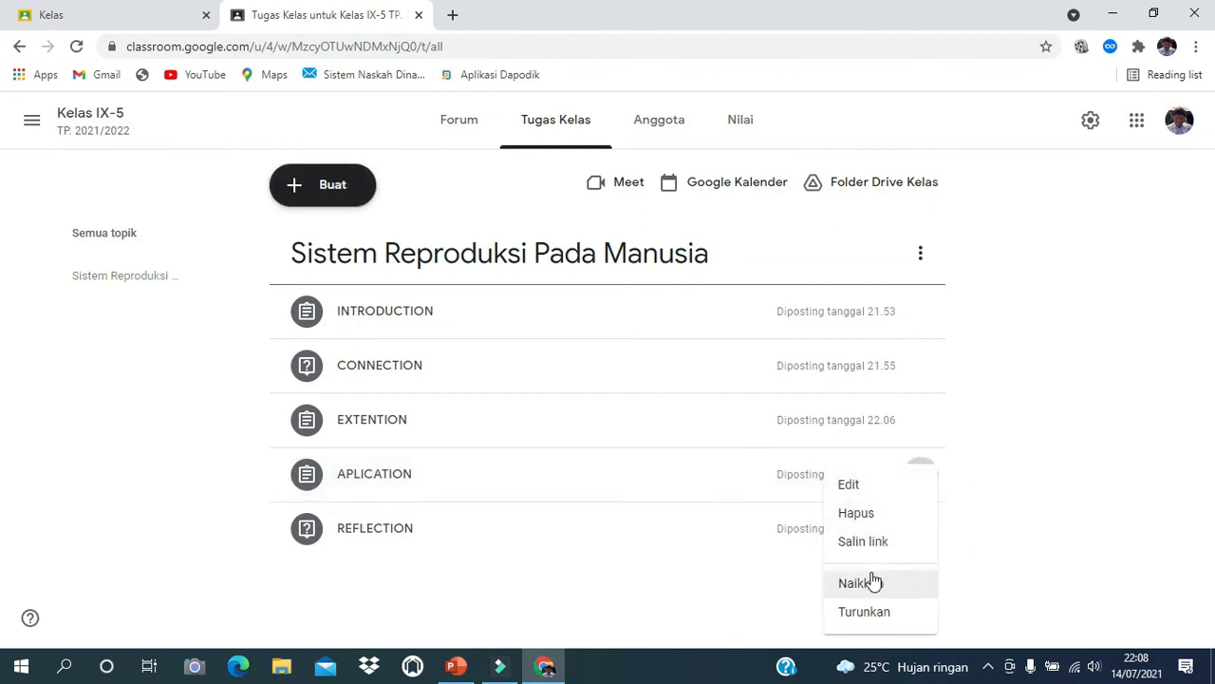
click(872, 582)
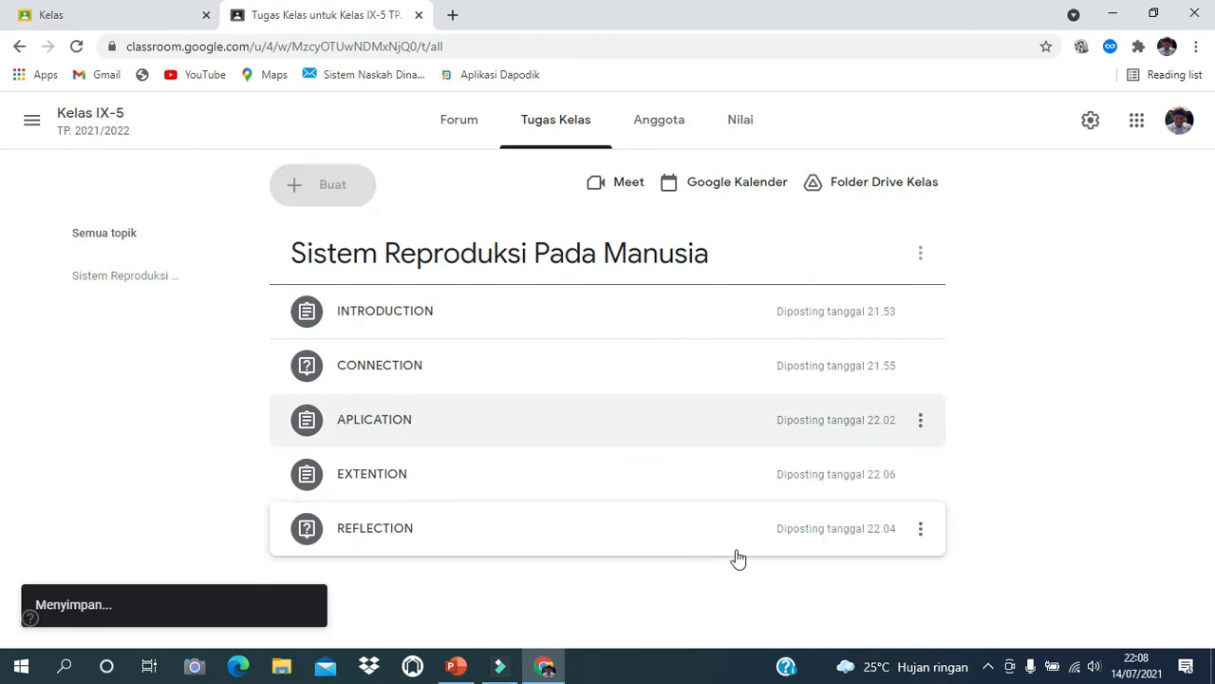
Move the REFLECTION post up one place so that it comes before EXTENTION.
click(921, 529)
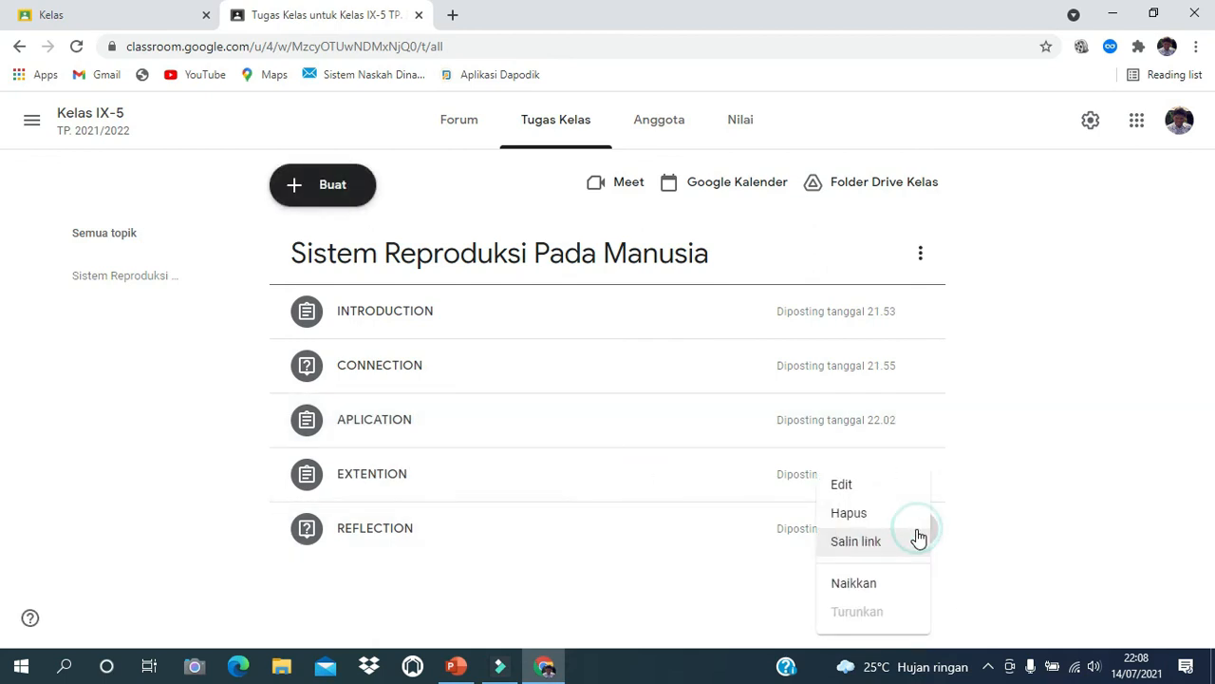
click(885, 582)
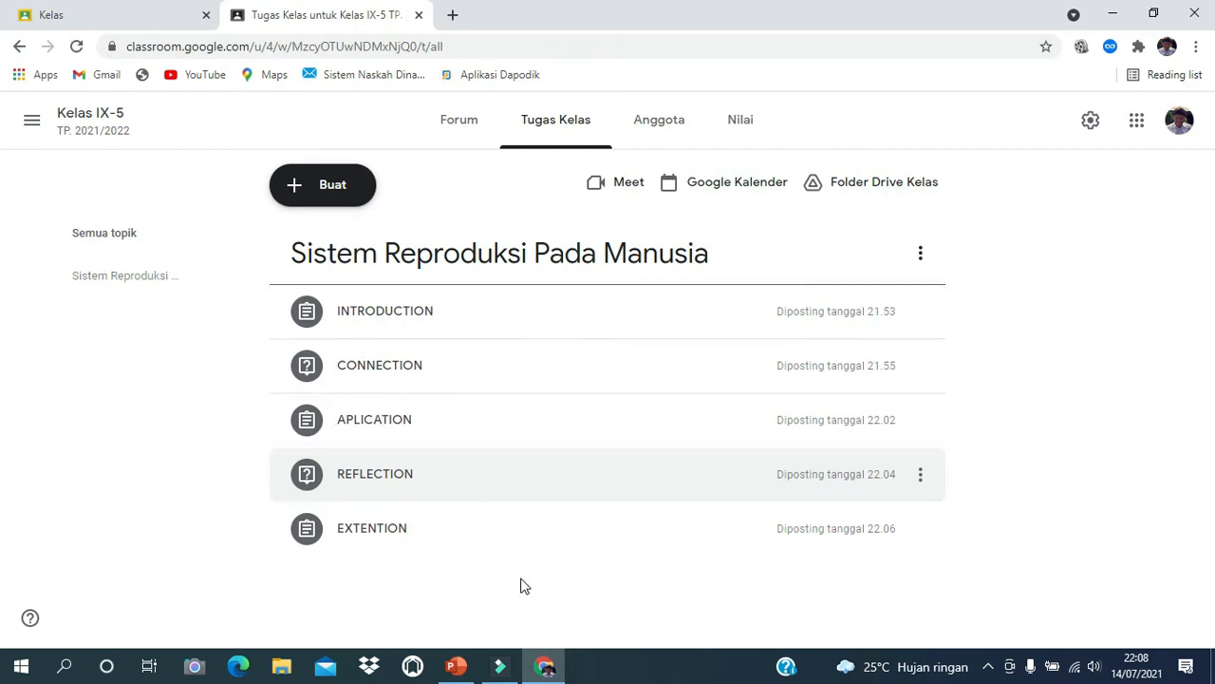
click(1030, 521)
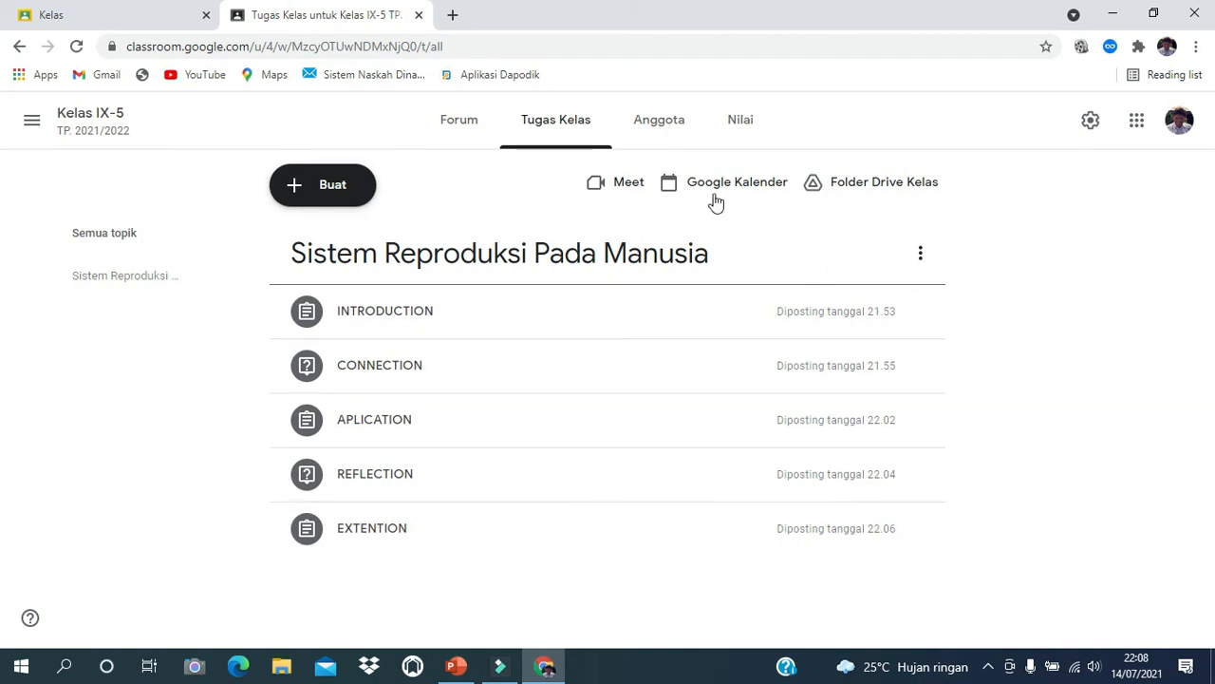
click(662, 130)
click(554, 127)
click(1130, 294)
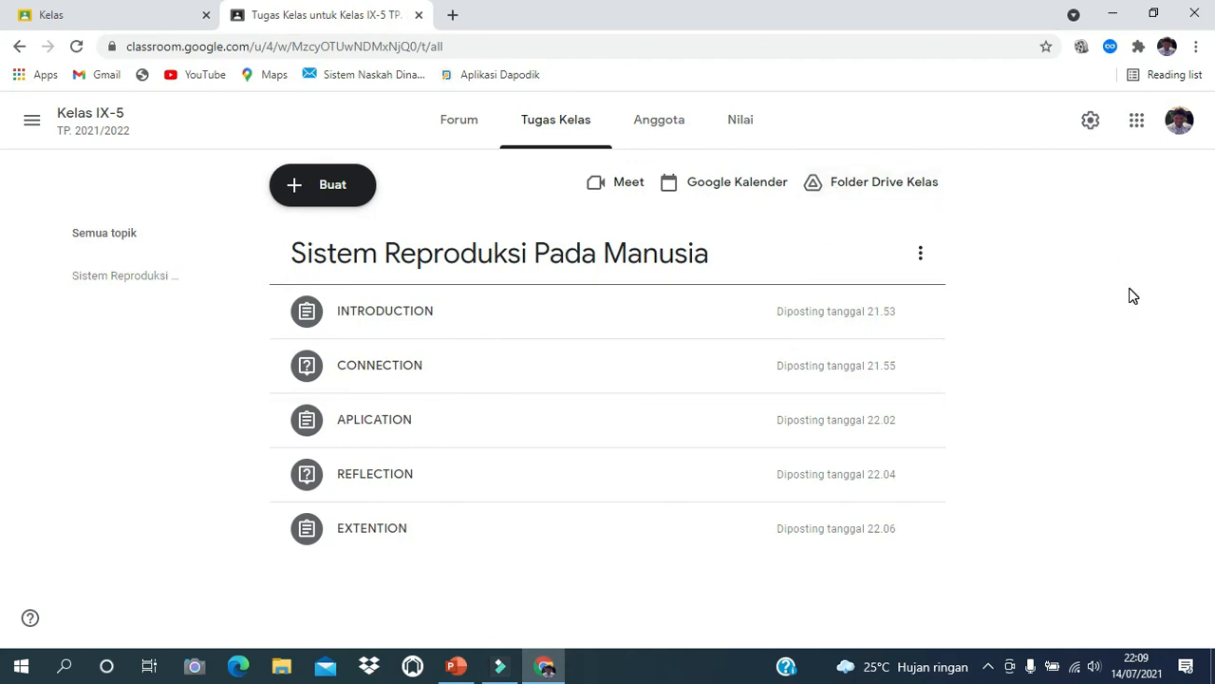